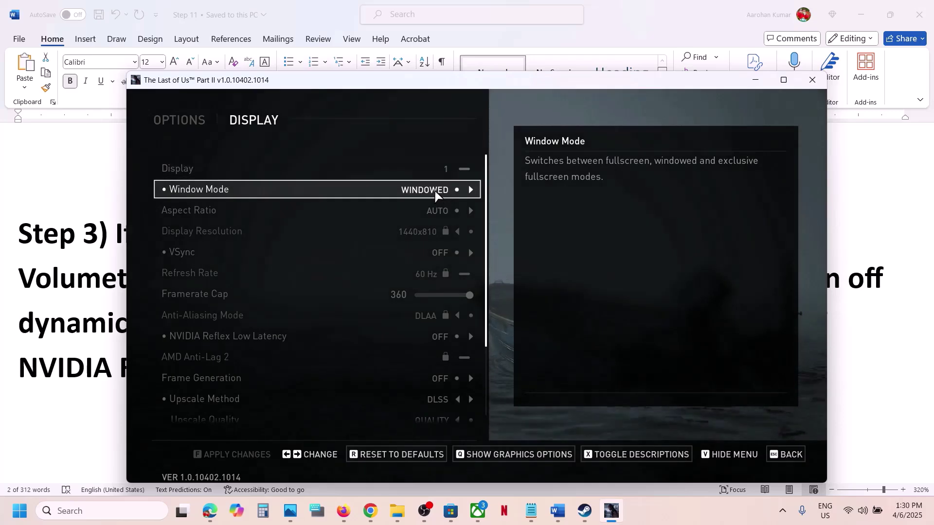
- Switch to the Word document, highlight "Volumetric Effects Quality" in Step 3, and return to the game
{"action": "key", "text": "alt+Tab"}
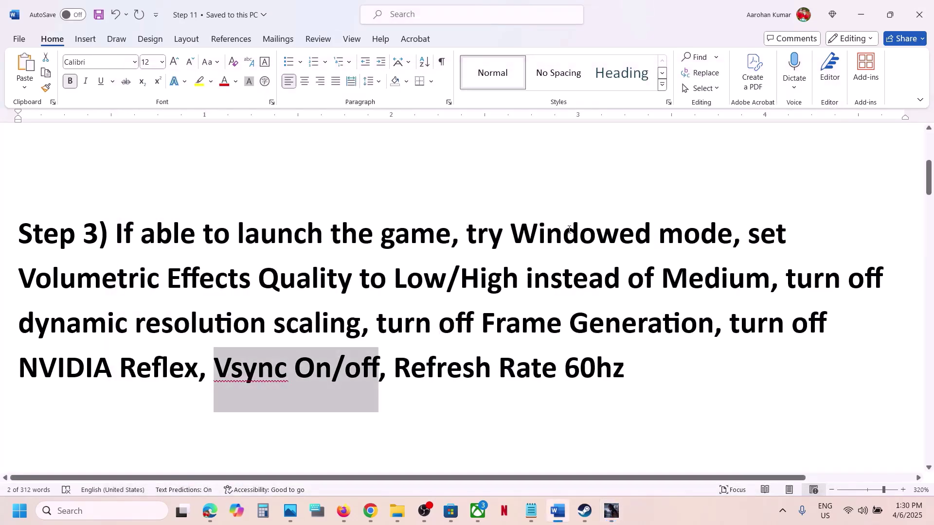
{"action": "left_click_drag", "start_coordinate": [110, 279], "coordinate": [358, 279]}
{"action": "key", "text": "alt+Tab"}
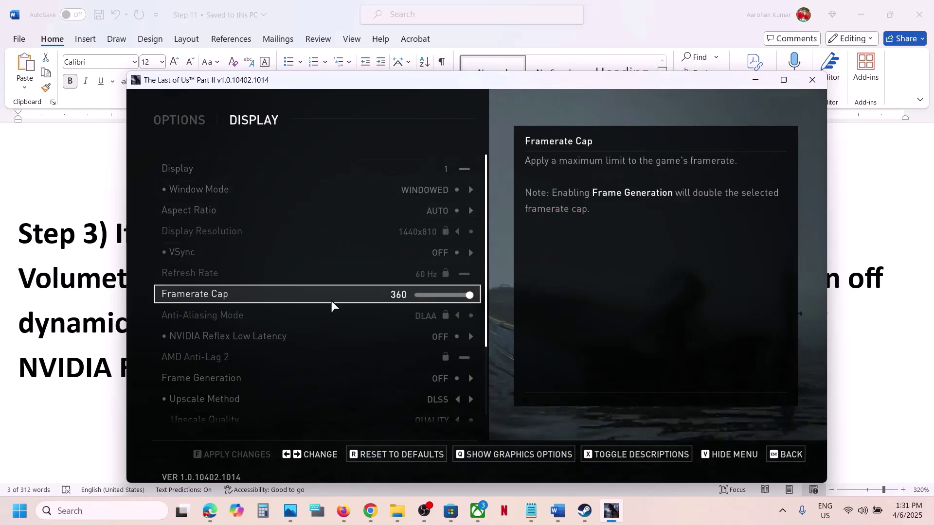
- Look through the game's display options, open its graphics options and locate the Volumetric Effects Quality setting
{"action": "scroll", "coordinate": [331, 305], "scroll_direction": "down", "scroll_amount": 3}
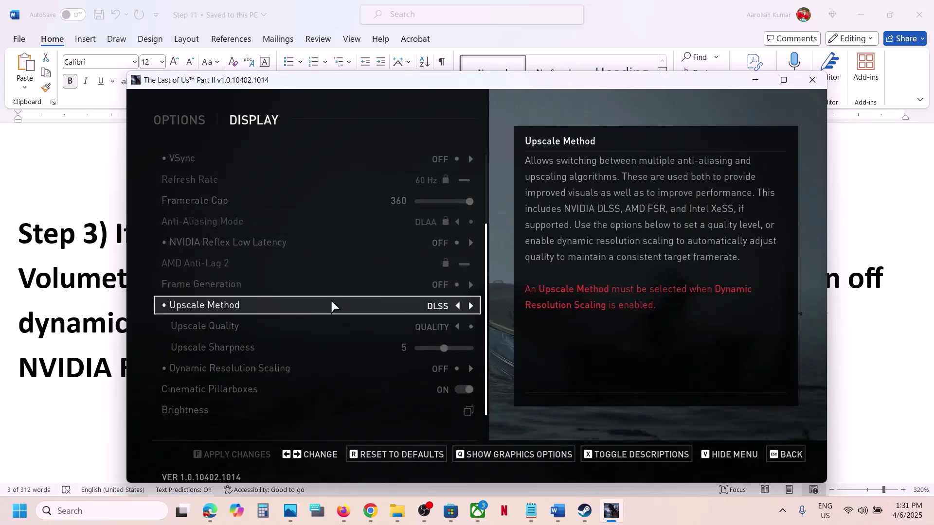
{"action": "scroll", "coordinate": [331, 306], "scroll_direction": "up", "scroll_amount": 3}
{"action": "scroll", "coordinate": [331, 305], "scroll_direction": "down", "scroll_amount": 3}
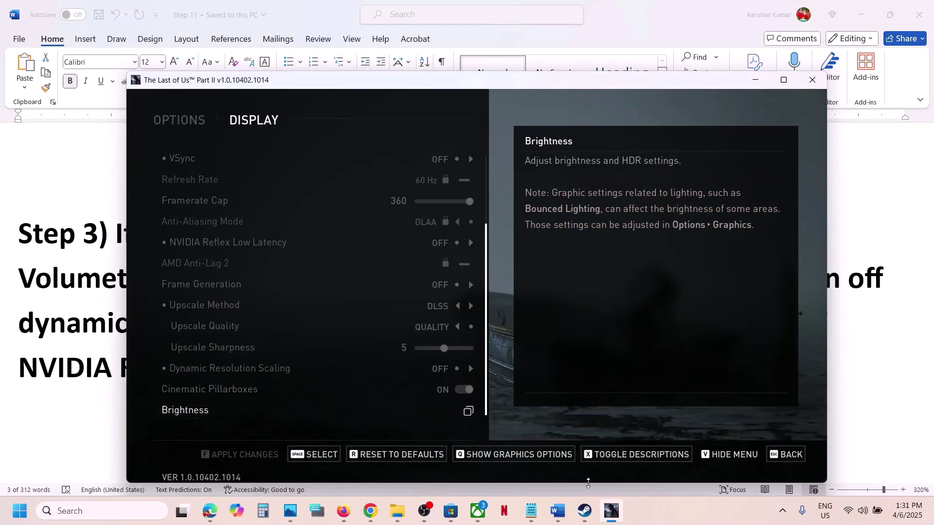
{"action": "left_click", "coordinate": [518, 456]}
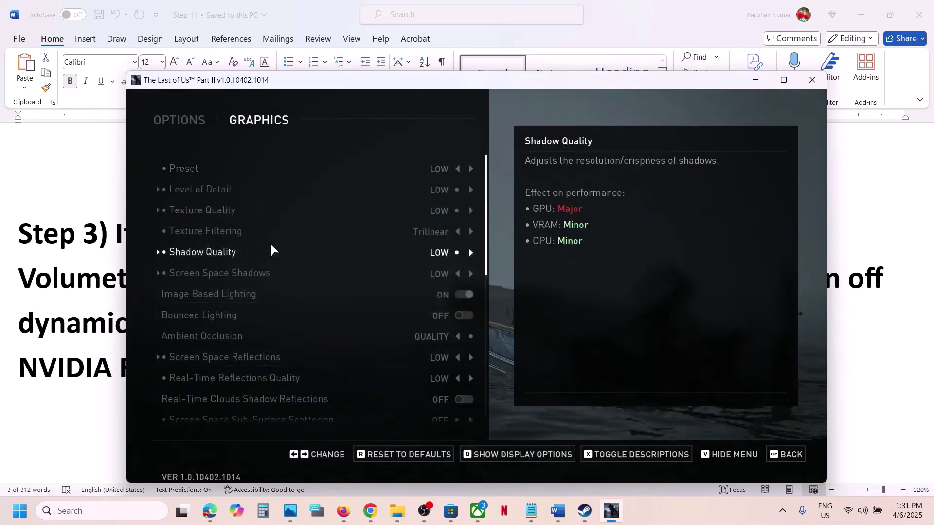
{"action": "scroll", "coordinate": [270, 243], "scroll_direction": "down", "scroll_amount": 4}
{"action": "scroll", "coordinate": [271, 244], "scroll_direction": "down", "scroll_amount": 8}
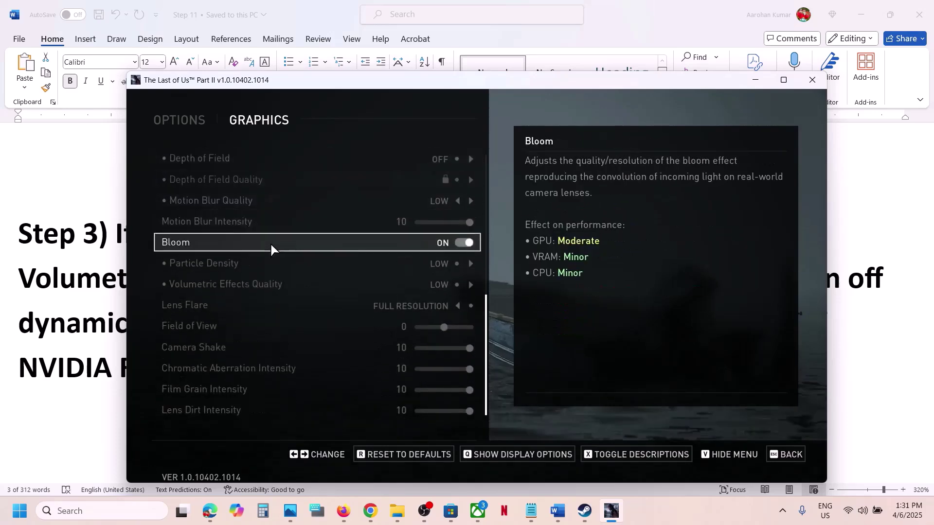
{"action": "scroll", "coordinate": [275, 277], "scroll_direction": "up", "scroll_amount": 2}
{"action": "scroll", "coordinate": [276, 276], "scroll_direction": "up", "scroll_amount": 10}
{"action": "scroll", "coordinate": [275, 272], "scroll_direction": "down", "scroll_amount": 12}
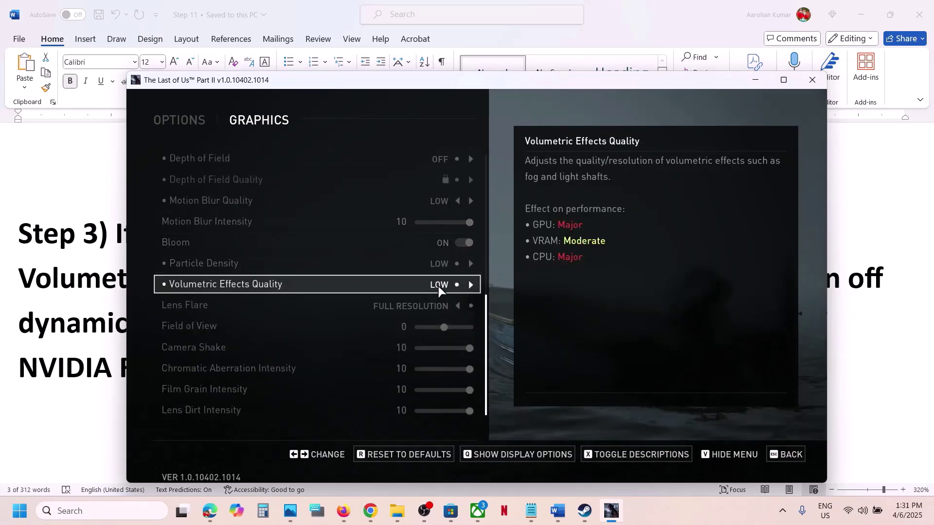
- Return to the Word document and read the remaining recommendations of Step 3, from the Volumetric Effects value to the refresh rate
{"action": "key", "text": "alt+Tab"}
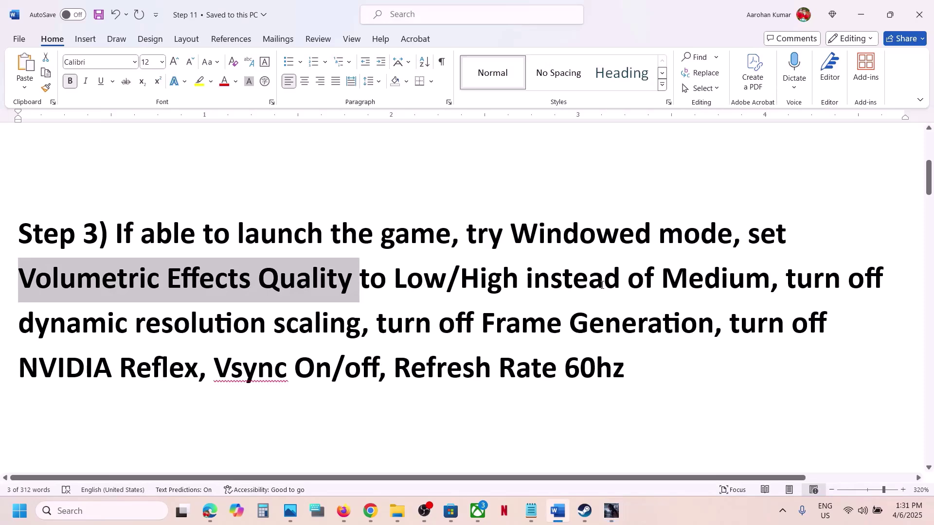
{"action": "left_click_drag", "start_coordinate": [688, 280], "coordinate": [596, 352]}
{"action": "left_click", "coordinate": [615, 386]}
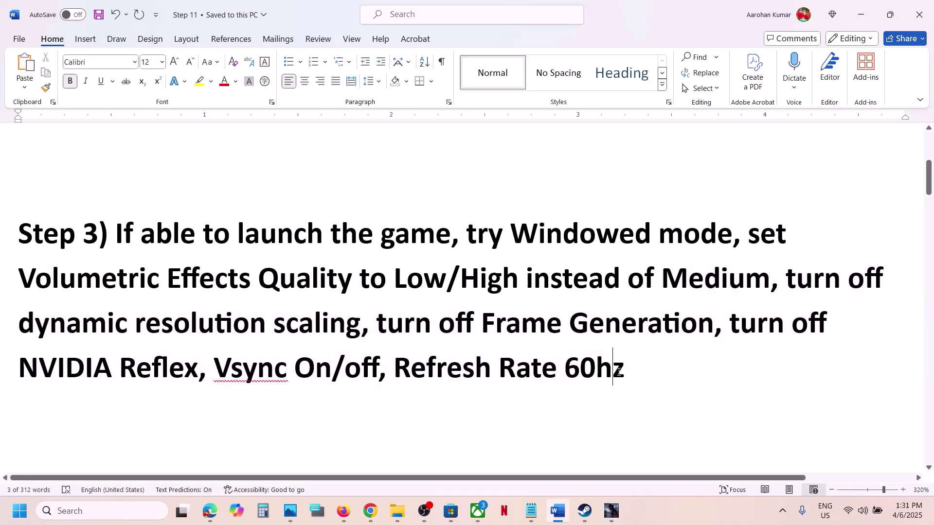
- Bring up Step 4 in the Word document and highlight "Use legacy display ICC color management"
{"action": "left_click", "coordinate": [687, 522]}
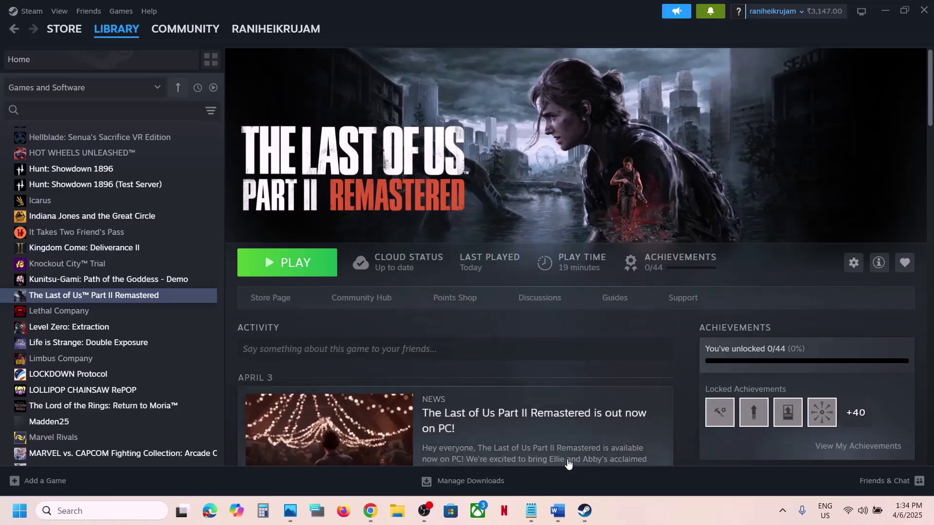
{"action": "left_click", "coordinate": [560, 512]}
{"action": "scroll", "coordinate": [396, 368], "scroll_direction": "down", "scroll_amount": 3}
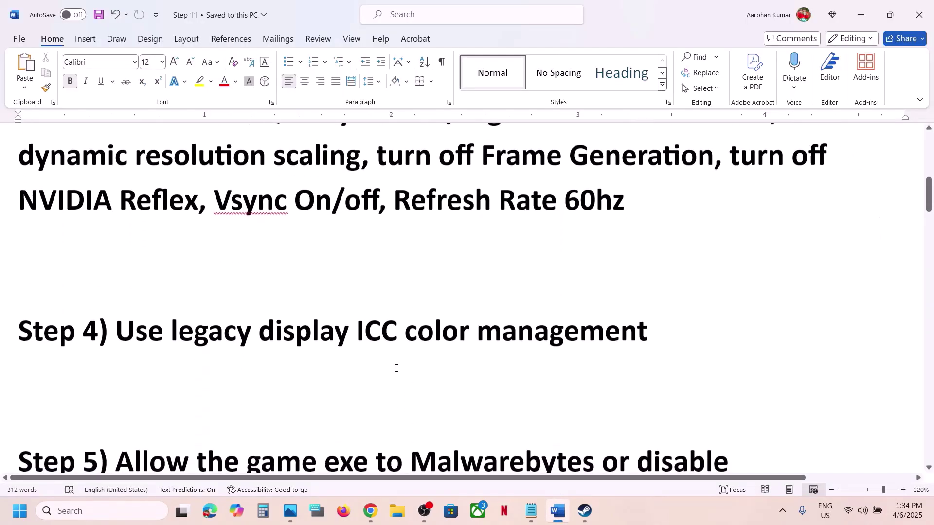
{"action": "scroll", "coordinate": [396, 368], "scroll_direction": "up", "scroll_amount": 1}
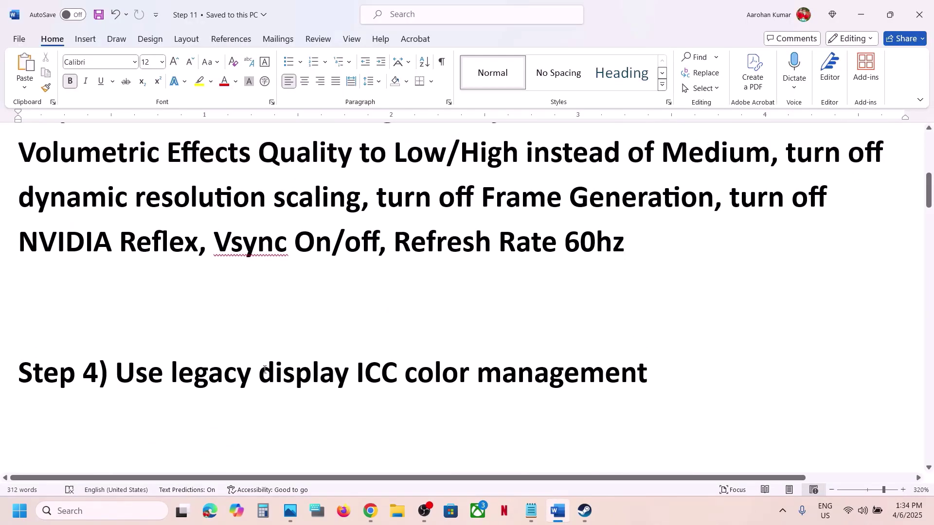
{"action": "left_click_drag", "start_coordinate": [265, 369], "coordinate": [636, 372]}
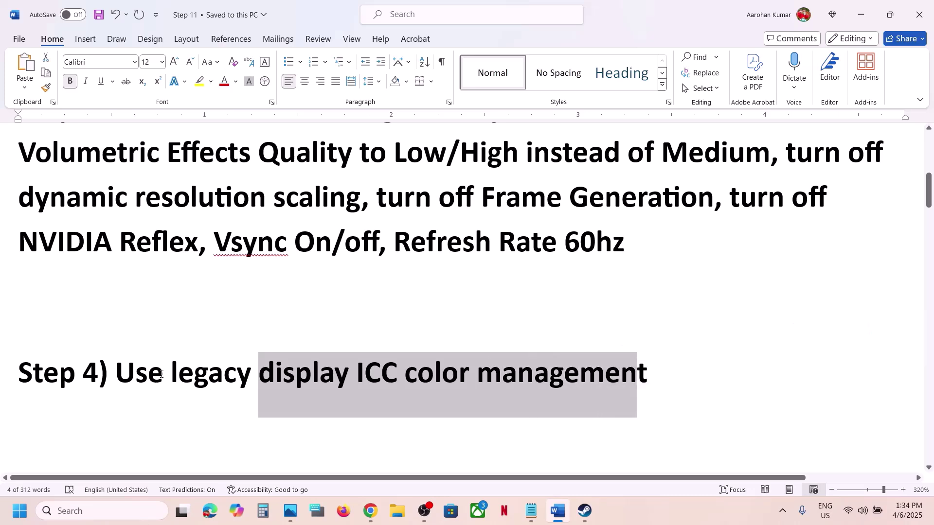
{"action": "left_click_drag", "start_coordinate": [141, 378], "coordinate": [672, 363]}
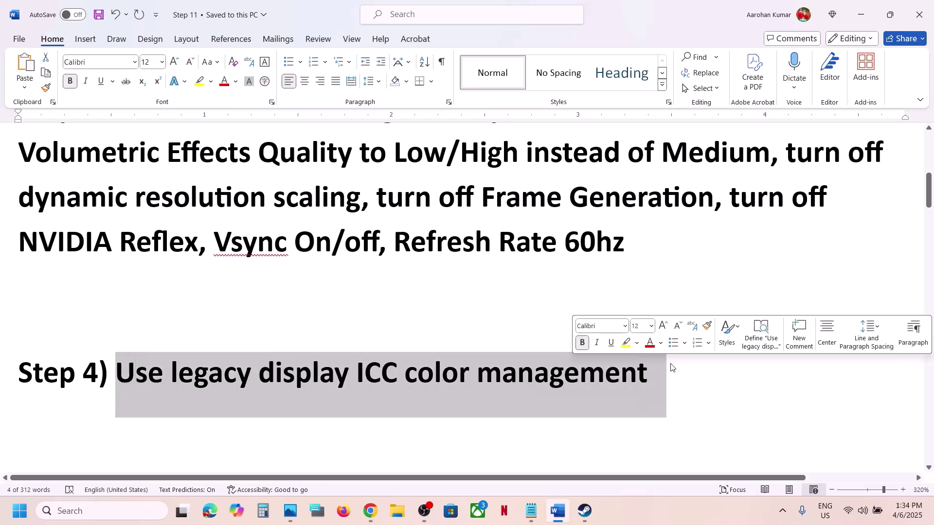
- Switch to Steam and browse the local files of The Last of Us Part II Remastered to find the game executables
{"action": "left_click", "coordinate": [584, 510]}
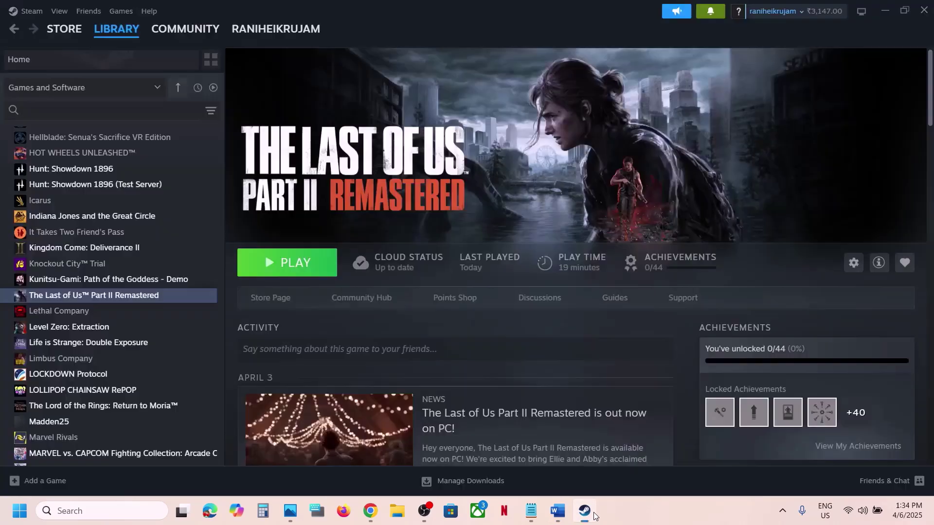
{"action": "right_click", "coordinate": [153, 295]}
{"action": "mouse_move", "coordinate": [197, 365]}
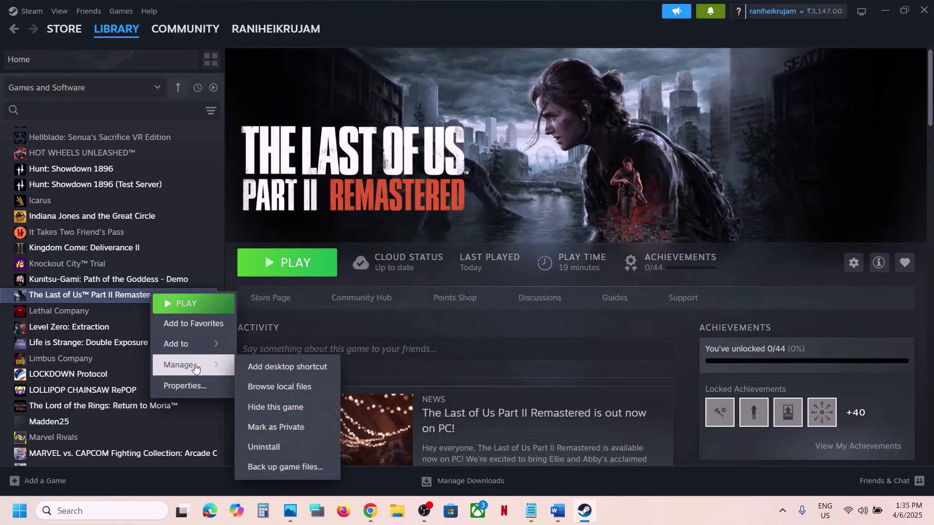
{"action": "left_click", "coordinate": [281, 386]}
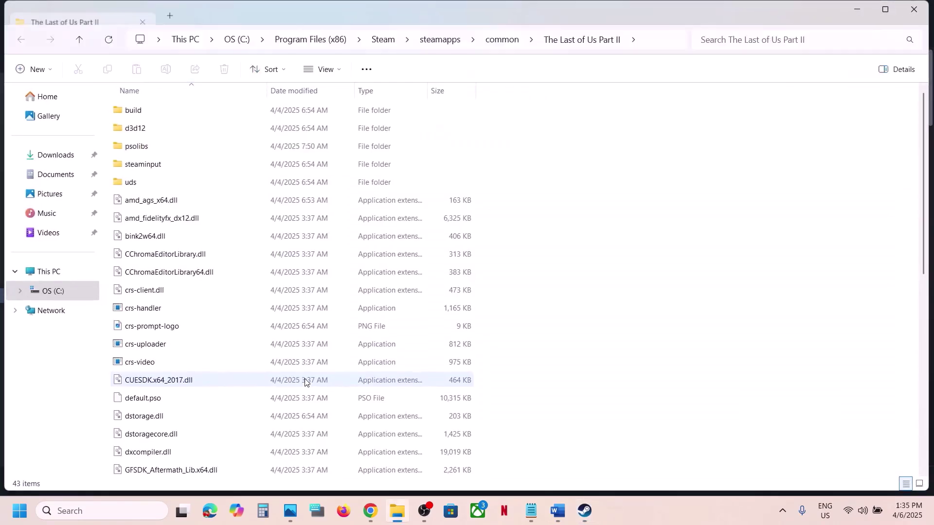
{"action": "scroll", "coordinate": [180, 327], "scroll_direction": "down", "scroll_amount": 5}
{"action": "scroll", "coordinate": [180, 326], "scroll_direction": "down", "scroll_amount": 2}
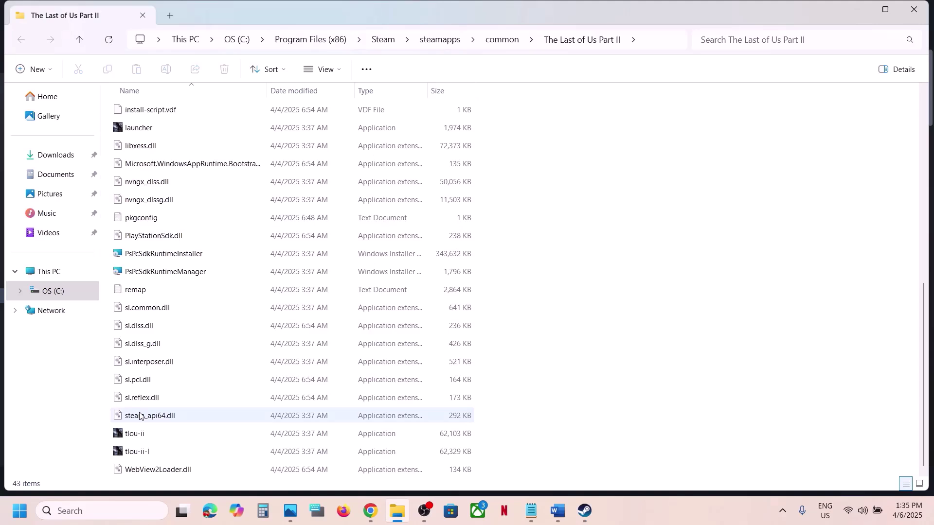
- Open the compatibility properties of the tlou-ii application and accept the settings
{"action": "left_click", "coordinate": [156, 430]}
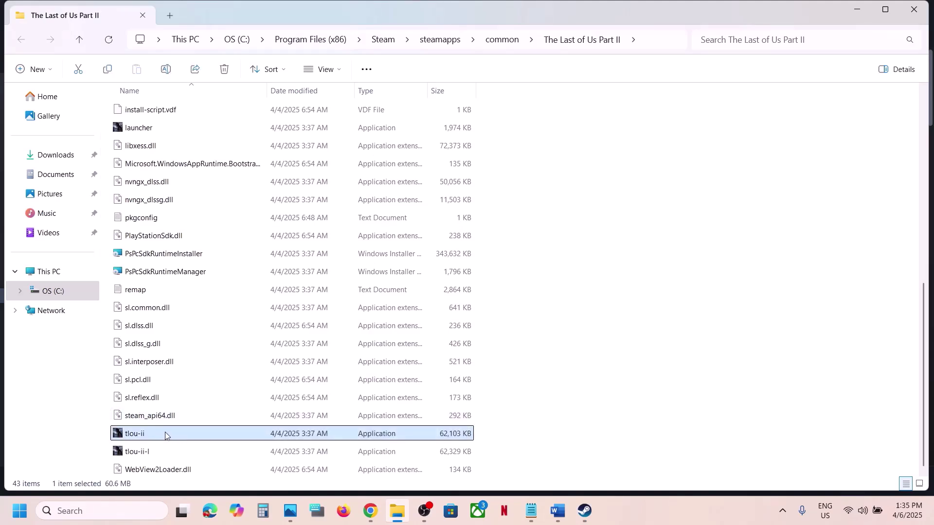
{"action": "right_click", "coordinate": [164, 435]}
{"action": "left_click", "coordinate": [215, 374]}
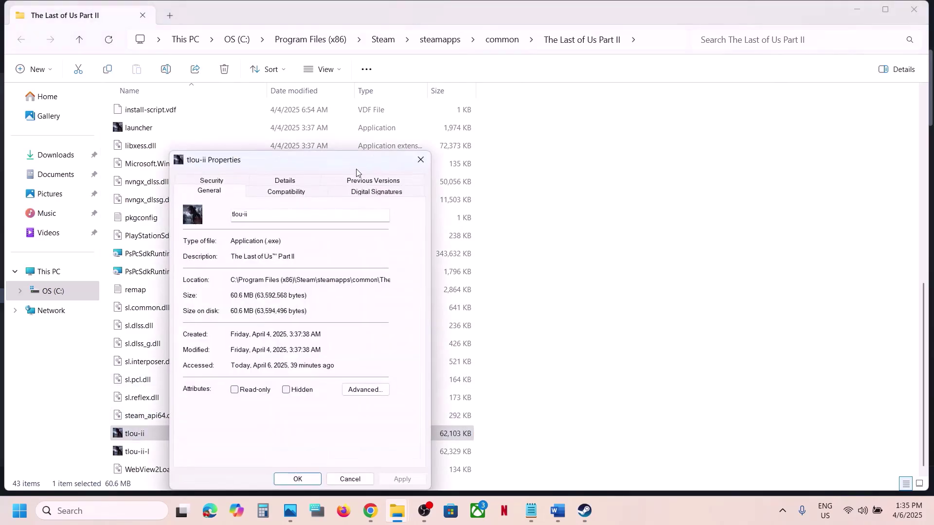
{"action": "left_click", "coordinate": [286, 197]}
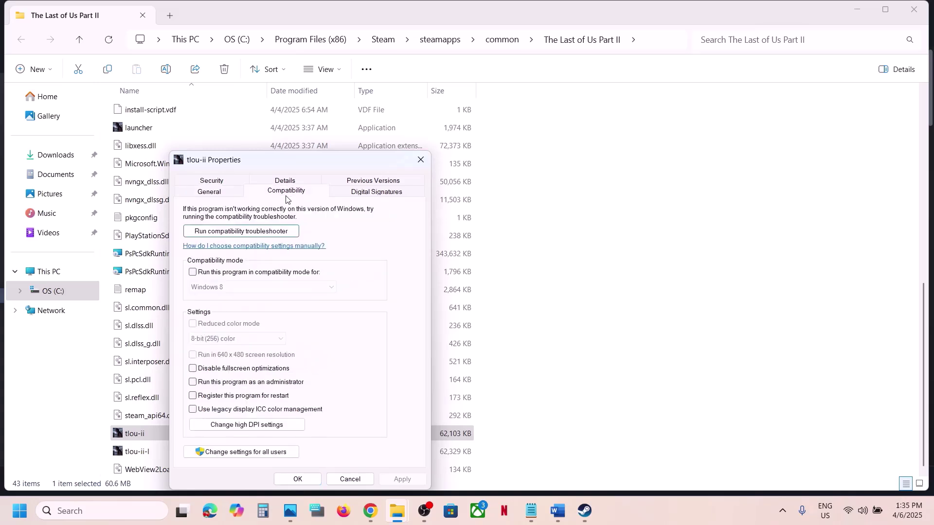
{"action": "left_click", "coordinate": [314, 482]}
- Enable "Use legacy display ICC color management" in the compatibility properties of the tlou-ii-l application and apply it
{"action": "left_click", "coordinate": [149, 452]}
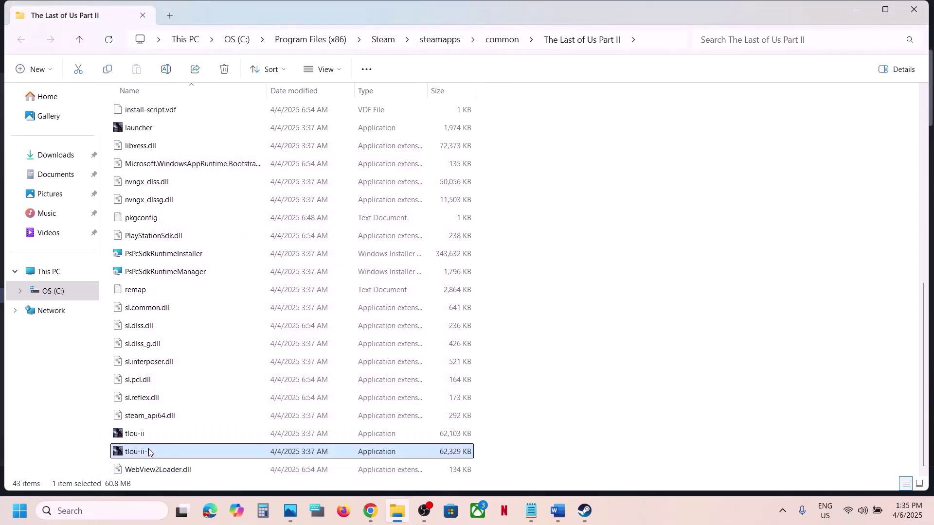
{"action": "right_click", "coordinate": [170, 458]}
{"action": "left_click", "coordinate": [230, 400]}
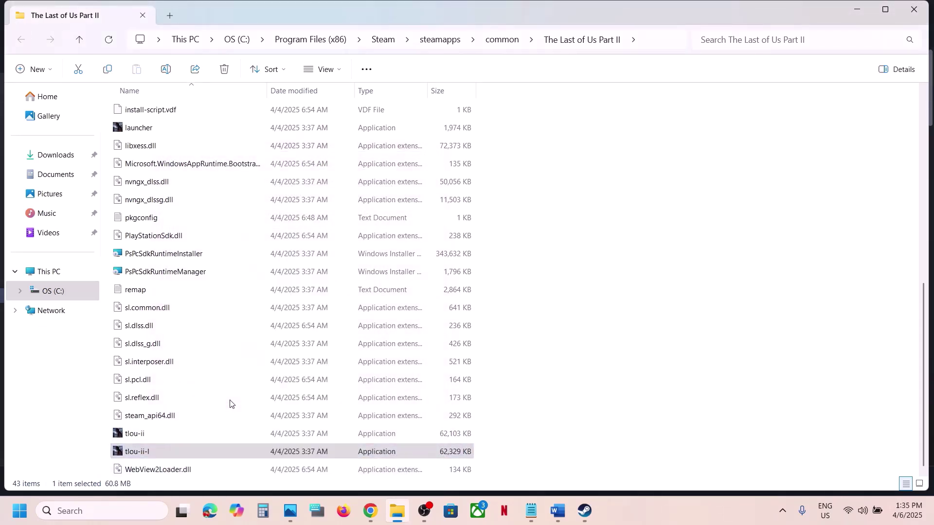
{"action": "left_click", "coordinate": [281, 197]}
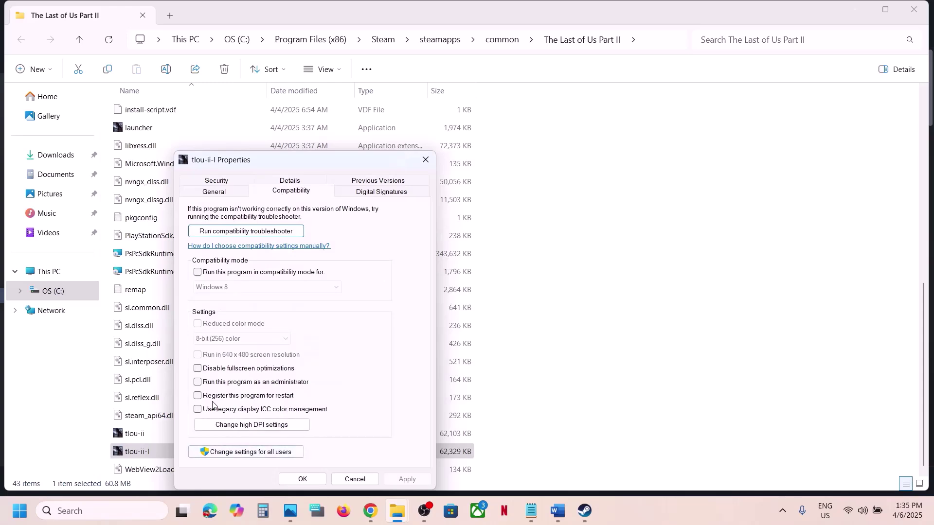
{"action": "left_click", "coordinate": [407, 479]}
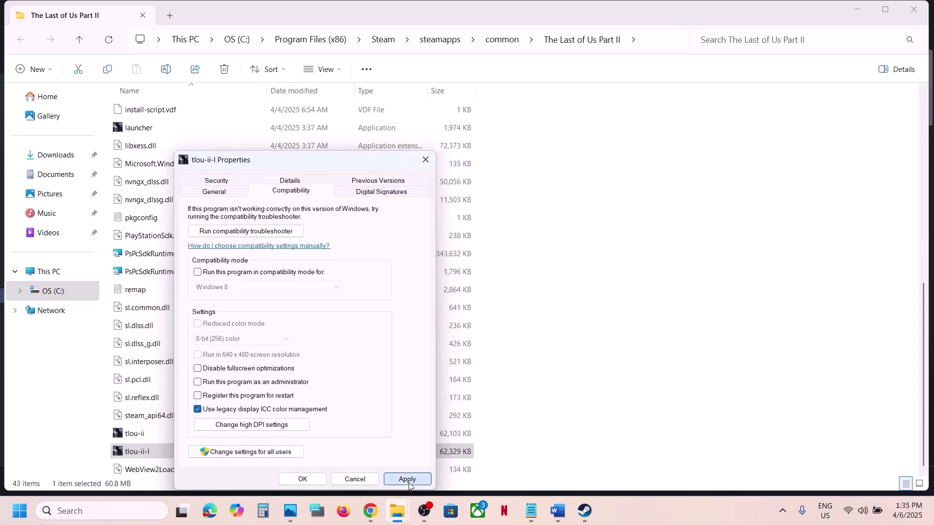
{"action": "left_click", "coordinate": [302, 479]}
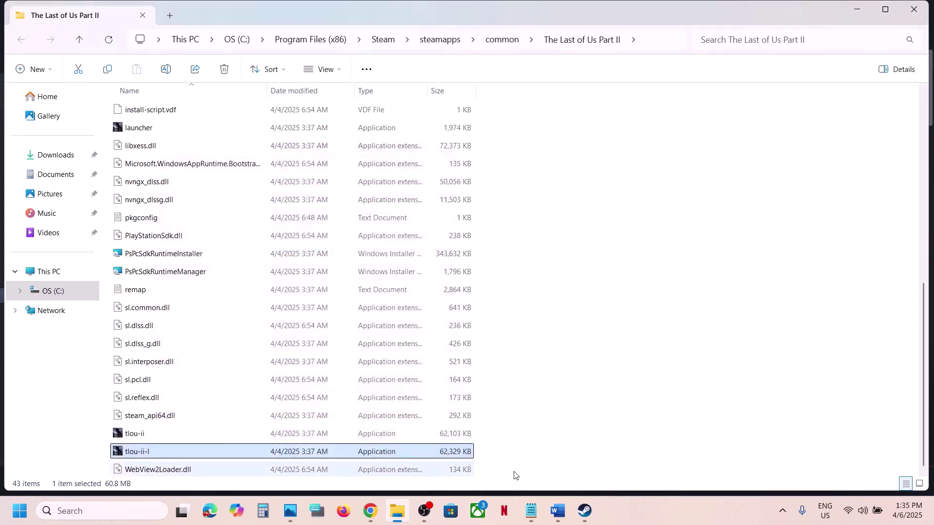
- Switch to the Word document and read Step 5 on allowing the game exe through Malwarebytes, the antivirus program and the firewall, highlighting each part
{"action": "left_click", "coordinate": [567, 518]}
{"action": "scroll", "coordinate": [377, 340], "scroll_direction": "down", "scroll_amount": 5}
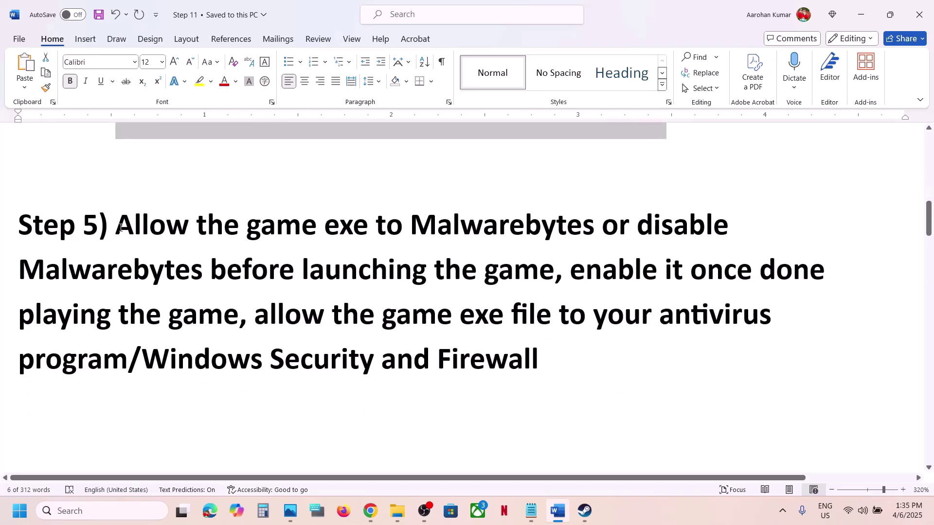
{"action": "left_click_drag", "start_coordinate": [120, 227], "coordinate": [600, 225]}
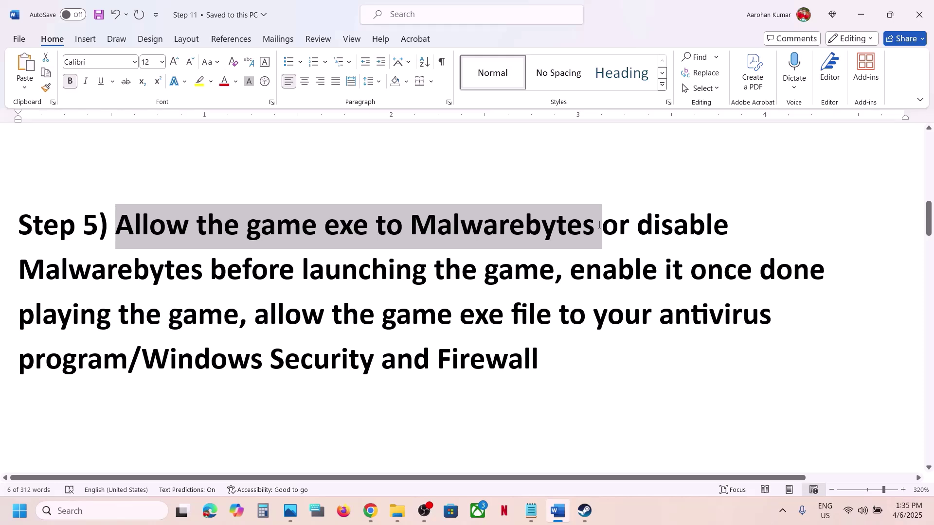
{"action": "left_click_drag", "start_coordinate": [600, 225], "coordinate": [510, 273]}
{"action": "left_click", "coordinate": [674, 230]}
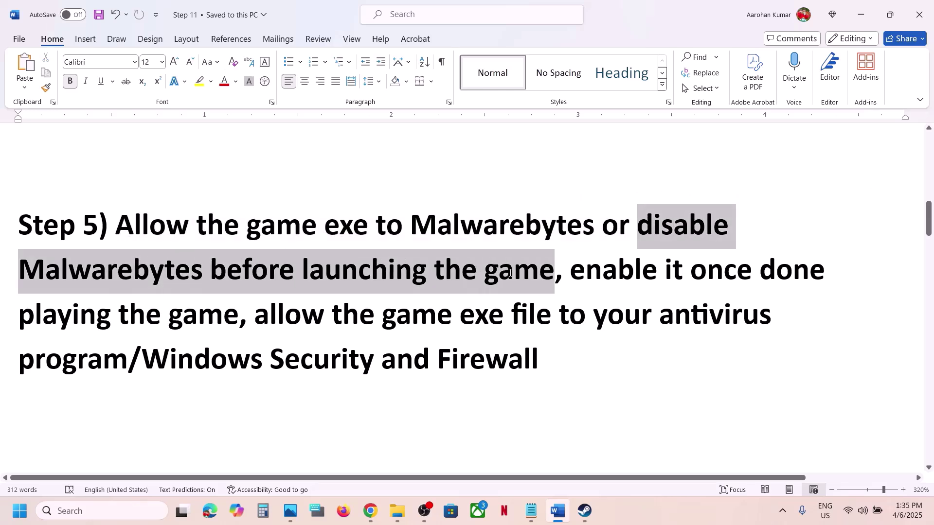
{"action": "mouse_move", "coordinate": [510, 274]}
{"action": "left_mouse_down"}
{"action": "mouse_move", "coordinate": [223, 270]}
{"action": "mouse_move", "coordinate": [513, 278]}
{"action": "left_mouse_up"}
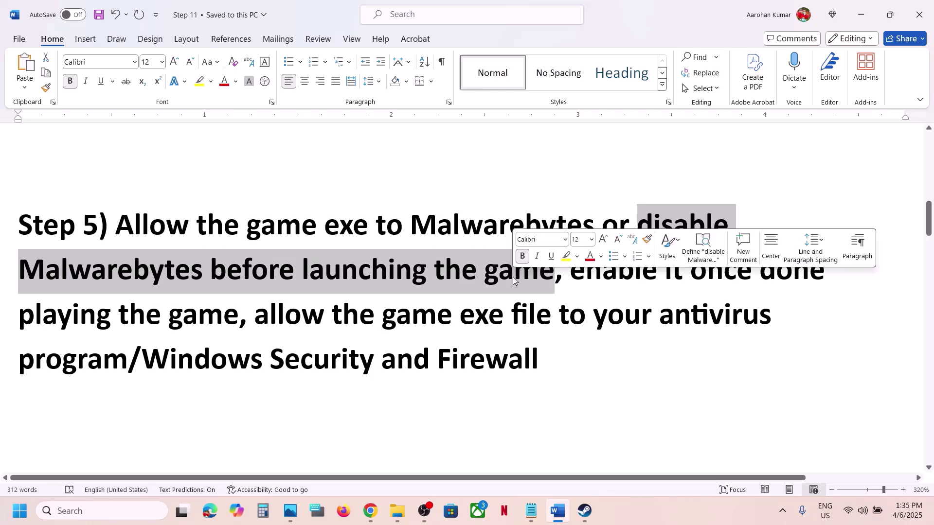
{"action": "left_click_drag", "start_coordinate": [574, 272], "coordinate": [89, 363]}
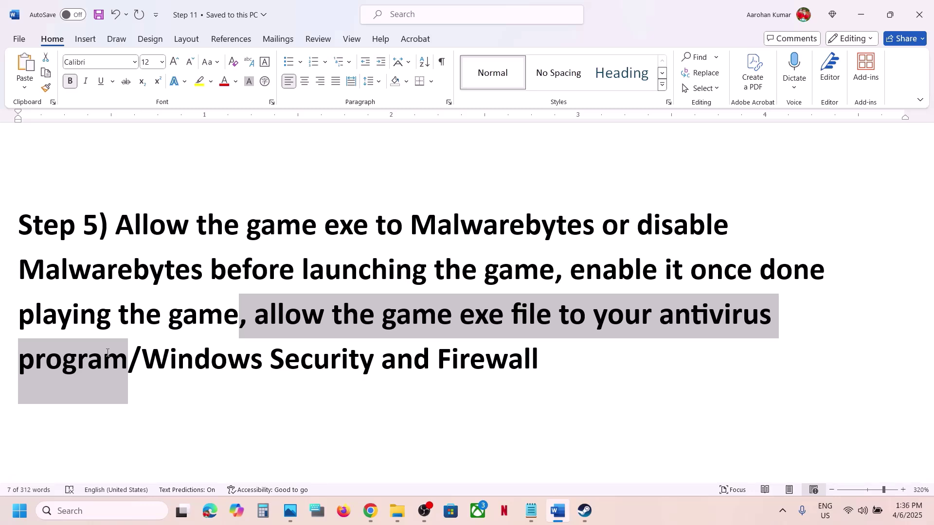
{"action": "left_click_drag", "start_coordinate": [107, 353], "coordinate": [538, 360]}
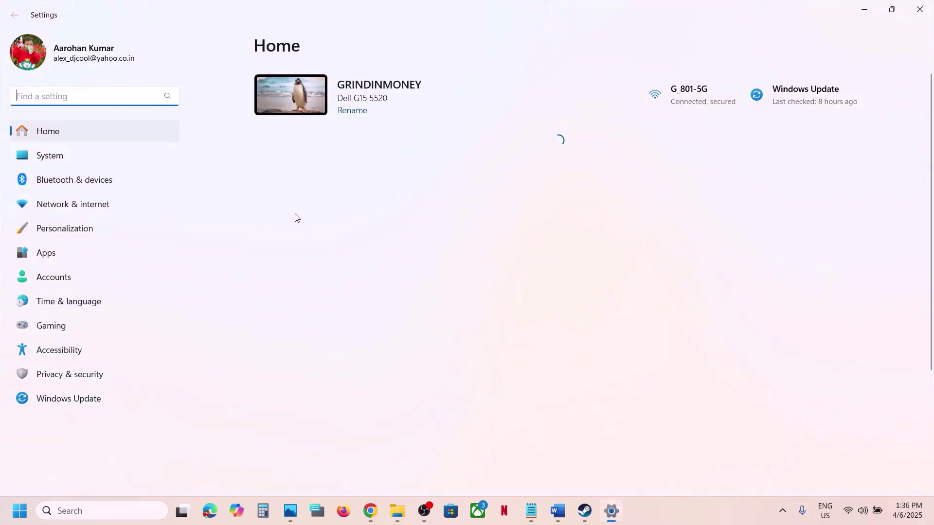
- Open Virus & threat protection in Windows Security from the Privacy & security settings
{"action": "left_click", "coordinate": [73, 380]}
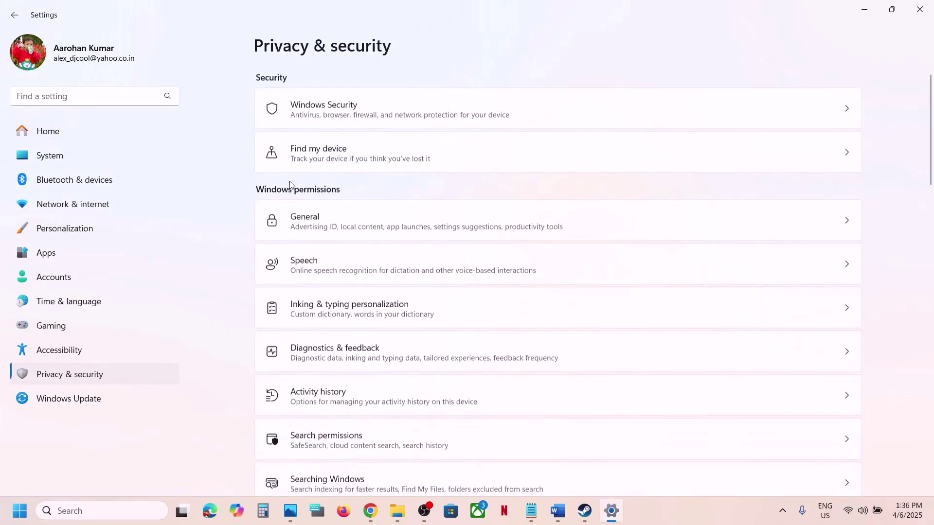
{"action": "left_click", "coordinate": [371, 114]}
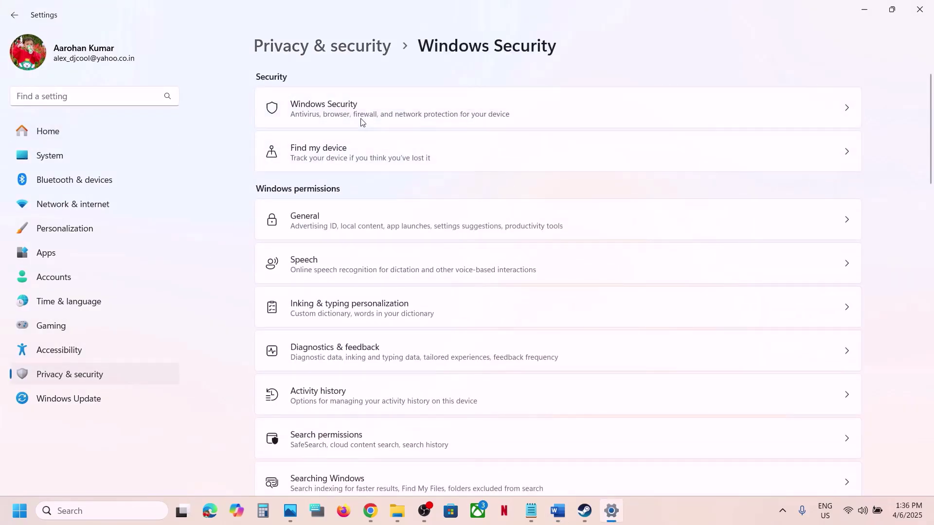
{"action": "left_click", "coordinate": [355, 185]}
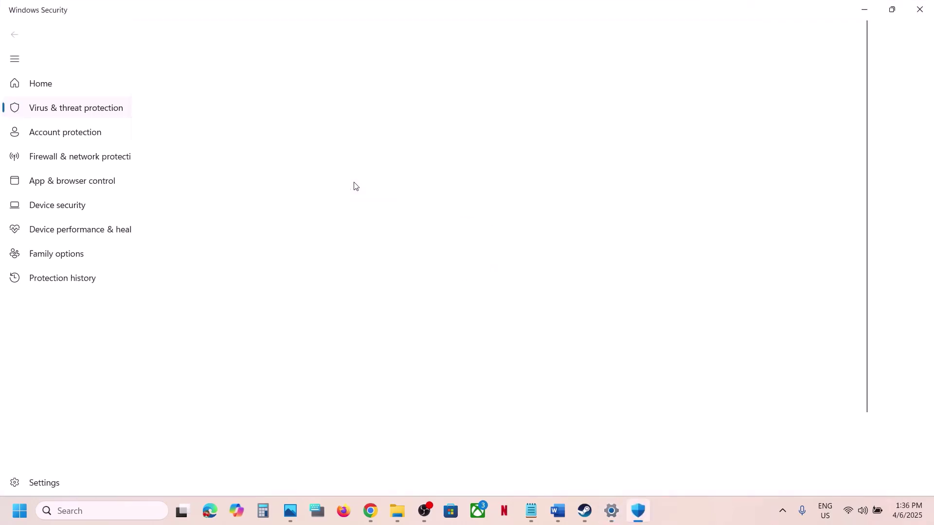
- Open the list of apps allowed through Controlled folder access in the ransomware protection settings
{"action": "scroll", "coordinate": [355, 185], "scroll_direction": "down", "scroll_amount": 2}
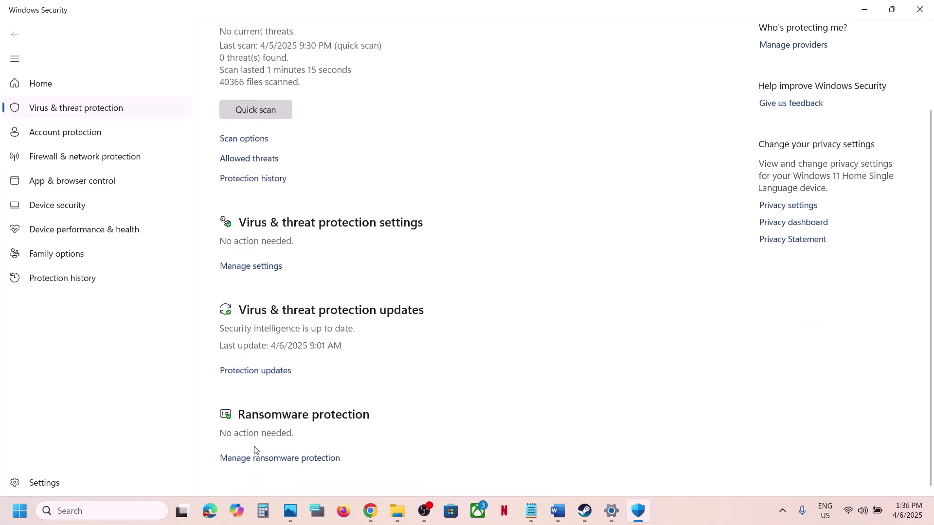
{"action": "left_click", "coordinate": [249, 459]}
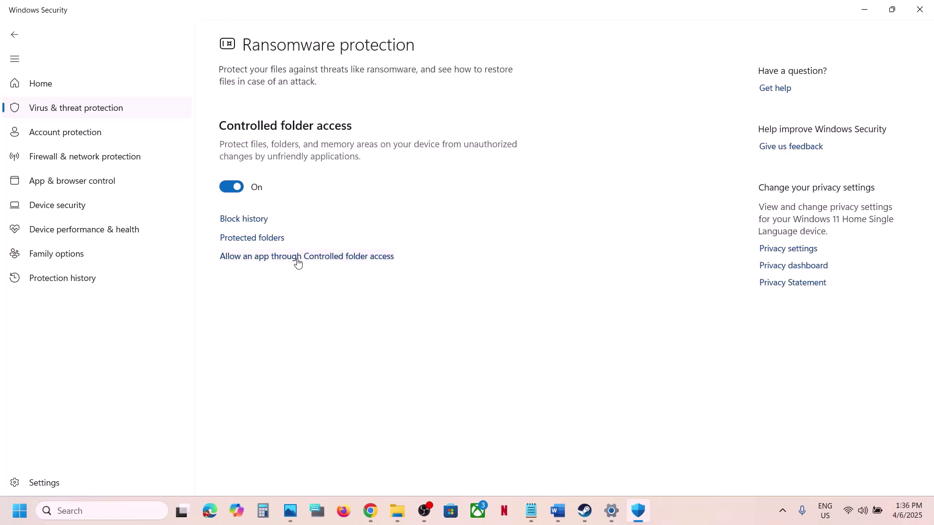
{"action": "left_click", "coordinate": [300, 262]}
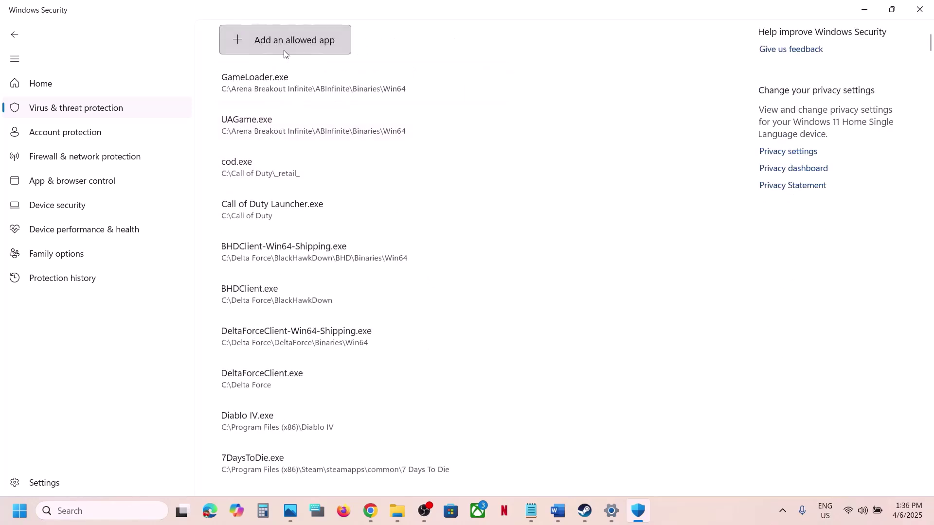
- Add the tlou-ii application from the The Last of Us Part II folder as an app allowed through Controlled folder access
{"action": "left_click", "coordinate": [285, 53]}
{"action": "left_click", "coordinate": [292, 88]}
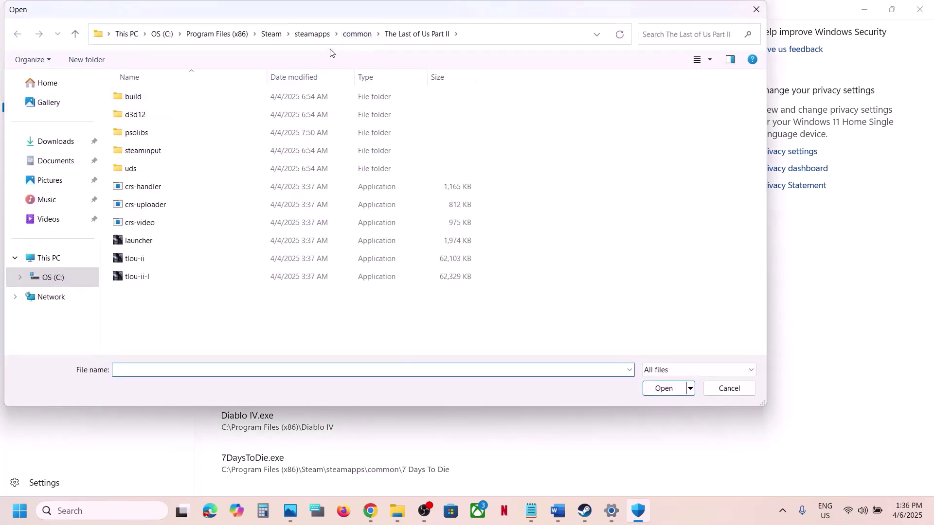
{"action": "left_click", "coordinate": [471, 35]}
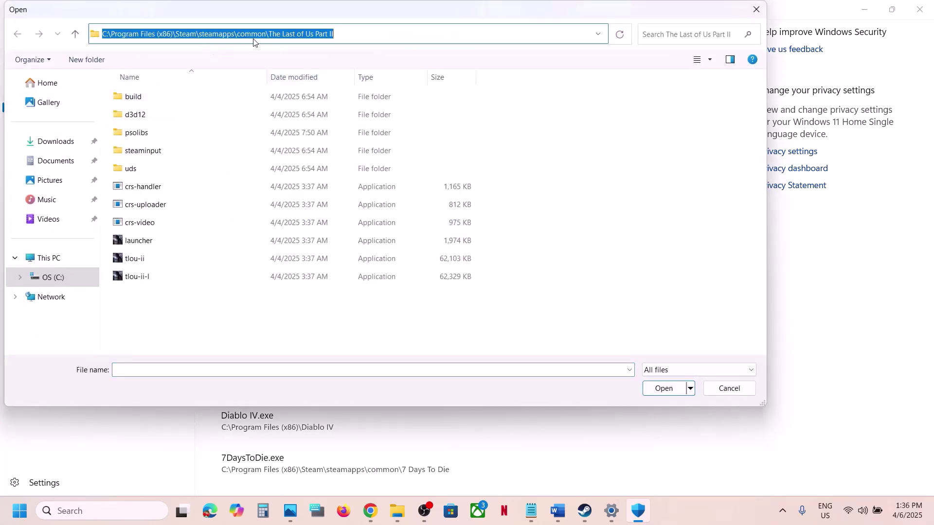
{"action": "left_click", "coordinate": [134, 261]}
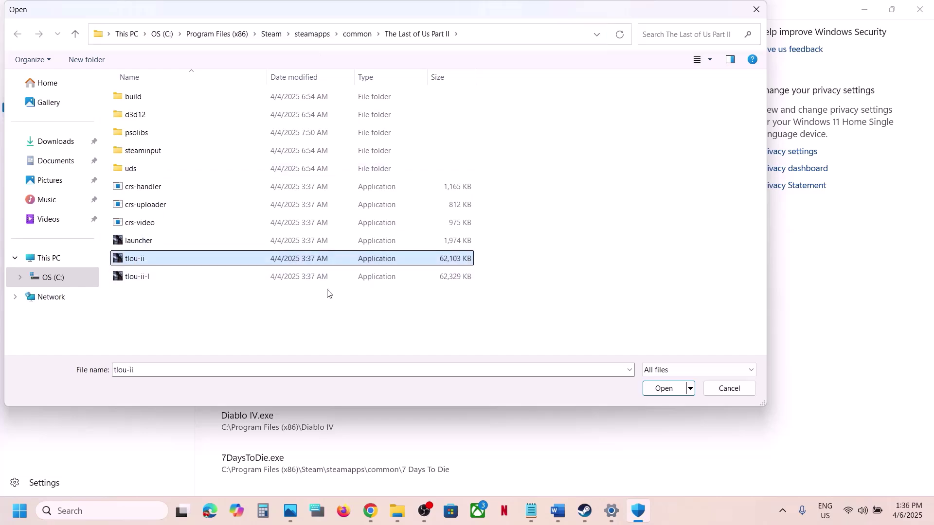
{"action": "left_click", "coordinate": [663, 389]}
- Add the tlou-ii-l application from the same game folder to the allowed apps
{"action": "left_click", "coordinate": [297, 47]}
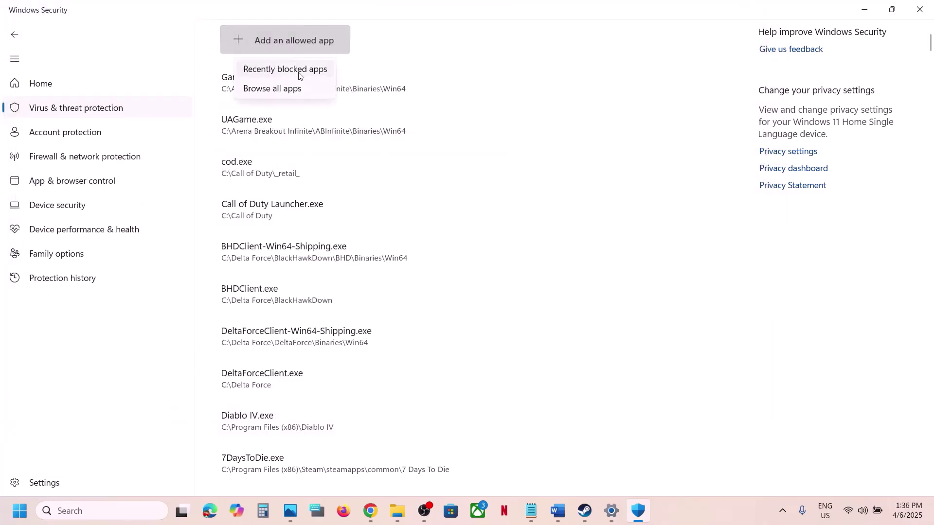
{"action": "left_click", "coordinate": [295, 88]}
{"action": "left_click", "coordinate": [176, 275]}
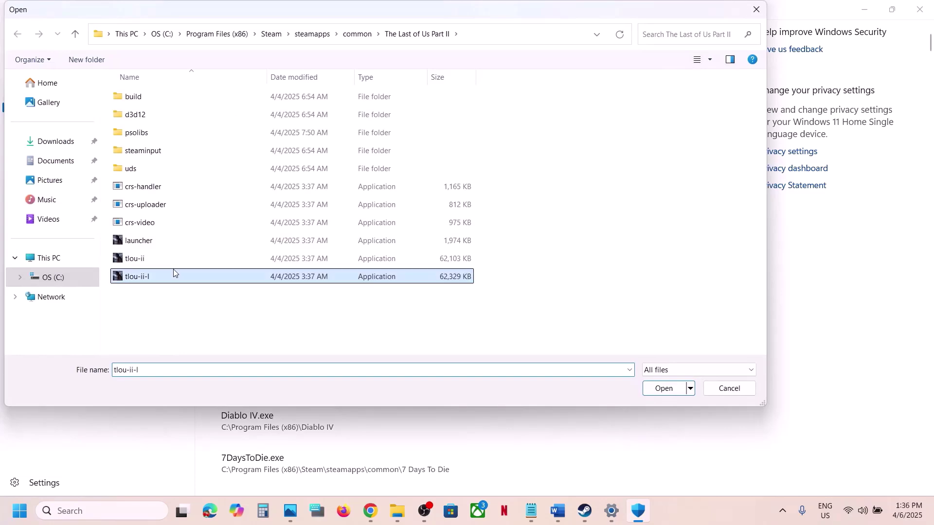
{"action": "left_click", "coordinate": [649, 392]}
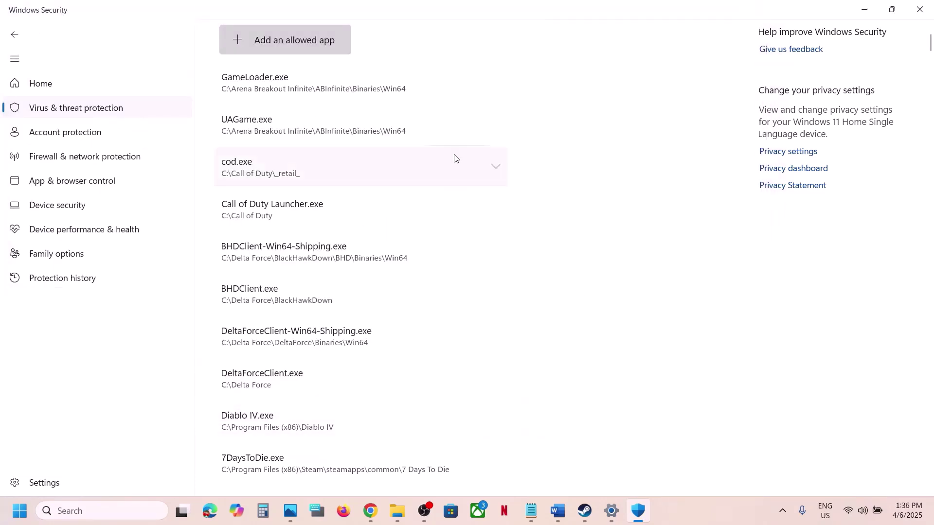
- Add the game's launcher application to the apps allowed through Controlled folder access
{"action": "left_click", "coordinate": [302, 43]}
{"action": "left_click", "coordinate": [276, 97]}
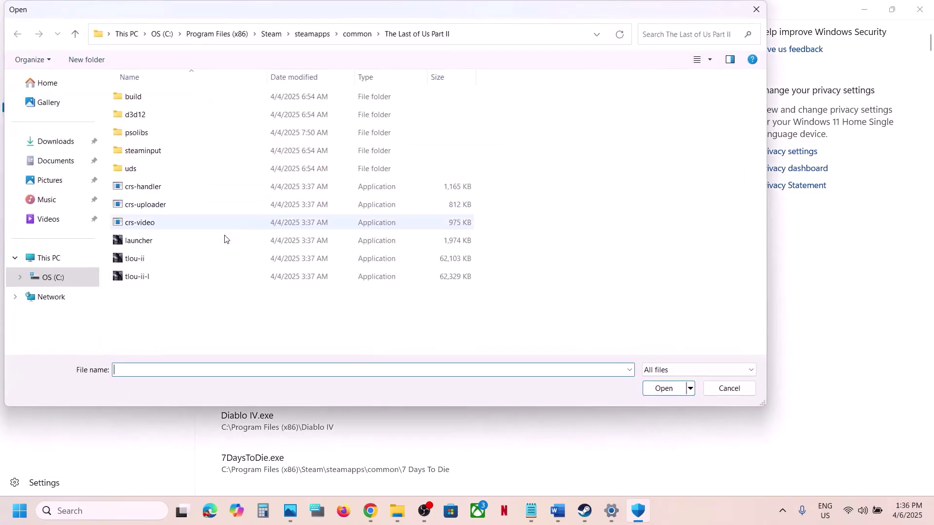
{"action": "left_click", "coordinate": [152, 242]}
{"action": "left_click", "coordinate": [663, 389]}
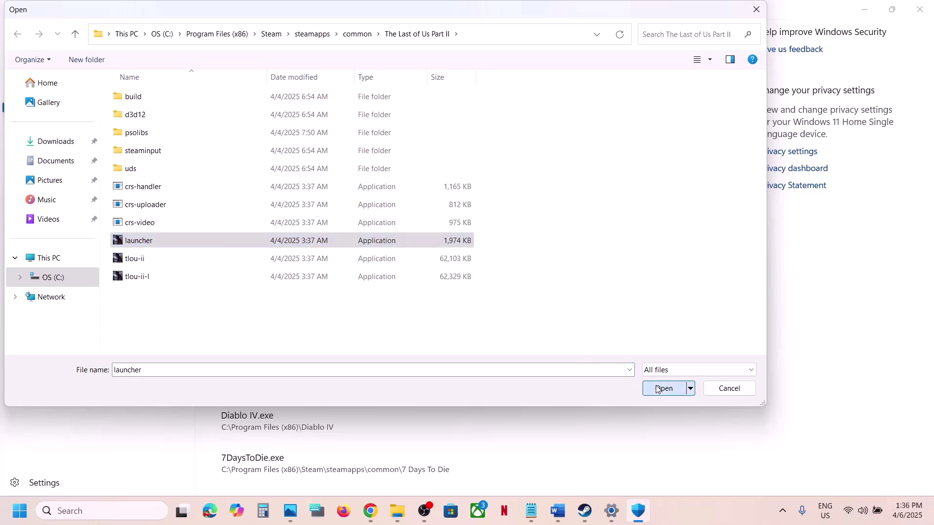
- Switch to the Word document, go to Step 6 on optimizing the game, and copy the text "Nvidia app"
{"action": "left_click", "coordinate": [558, 510]}
{"action": "scroll", "coordinate": [346, 236], "scroll_direction": "down", "scroll_amount": 3}
{"action": "scroll", "coordinate": [345, 235], "scroll_direction": "up", "scroll_amount": 1}
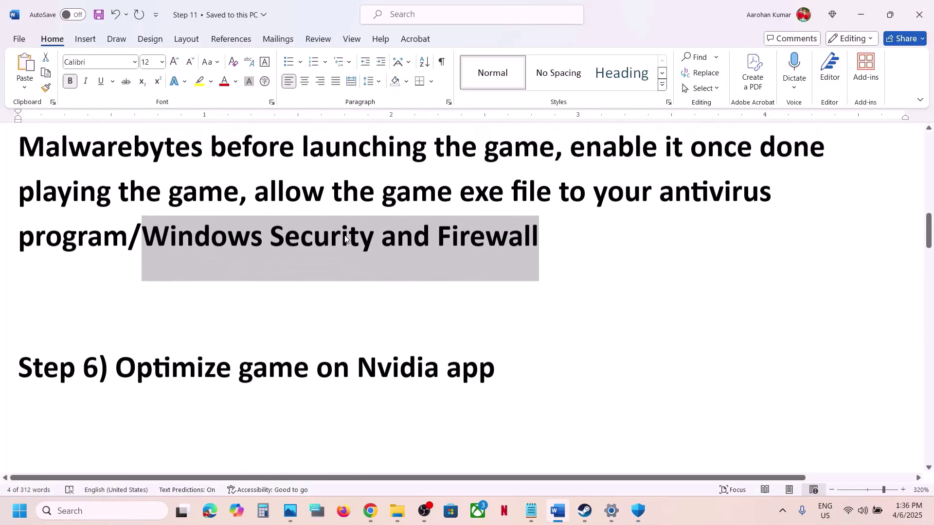
{"action": "left_click_drag", "start_coordinate": [117, 369], "coordinate": [386, 370]}
{"action": "left_click", "coordinate": [509, 357]}
{"action": "key", "text": "ctrl+c"}
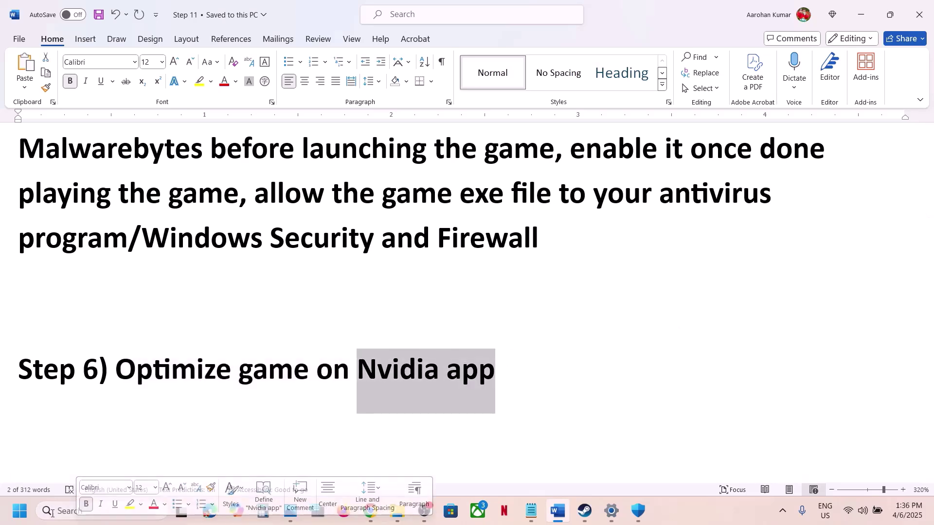
- Search Windows for the copied "Nvidia app" text and open NVIDIA App
{"action": "left_click", "coordinate": [68, 511]}
{"action": "key", "text": "ctrl+v"}
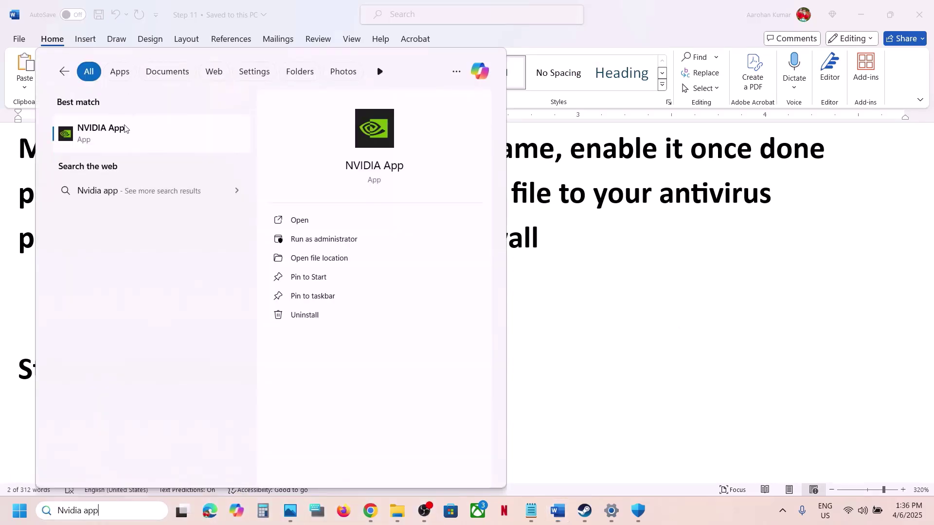
{"action": "left_click", "coordinate": [122, 131]}
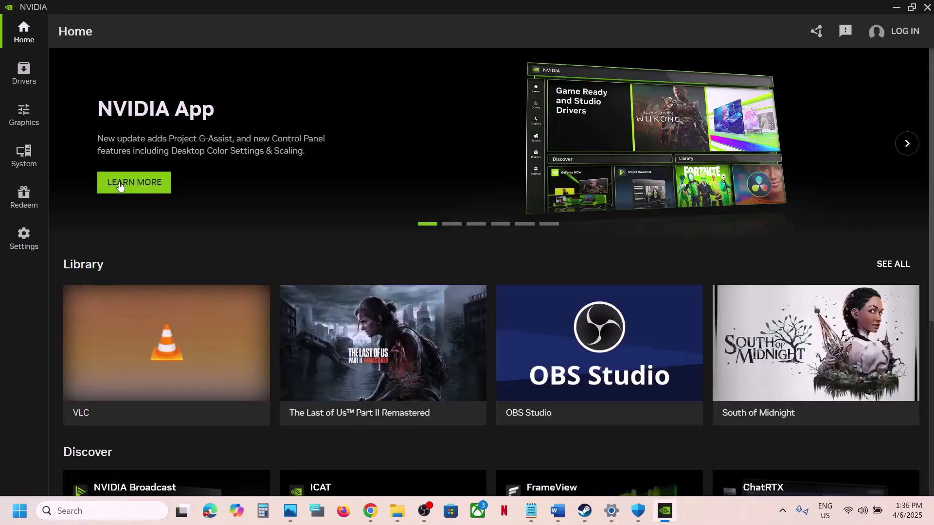
- Optimize the graphics settings of The Last of Us Part II Remastered, then minimize NVIDIA App
{"action": "left_click", "coordinate": [20, 119]}
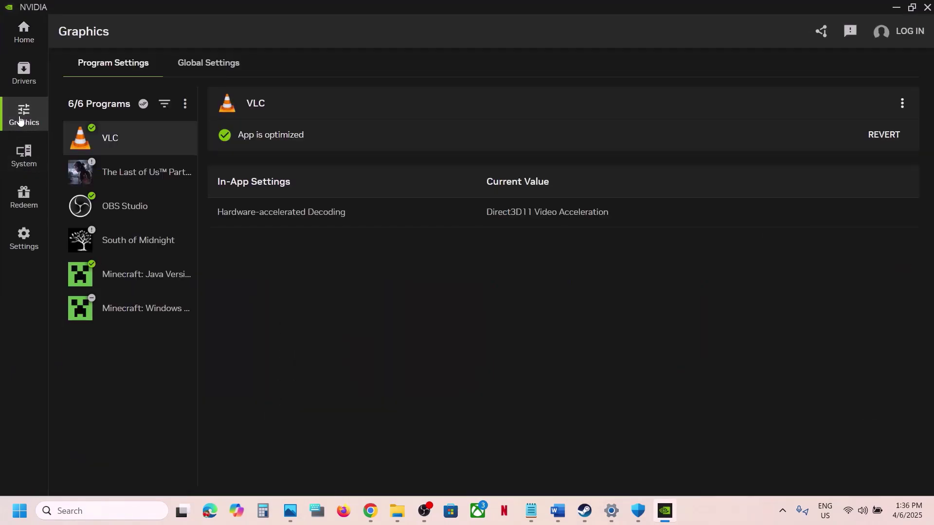
{"action": "left_click", "coordinate": [137, 180]}
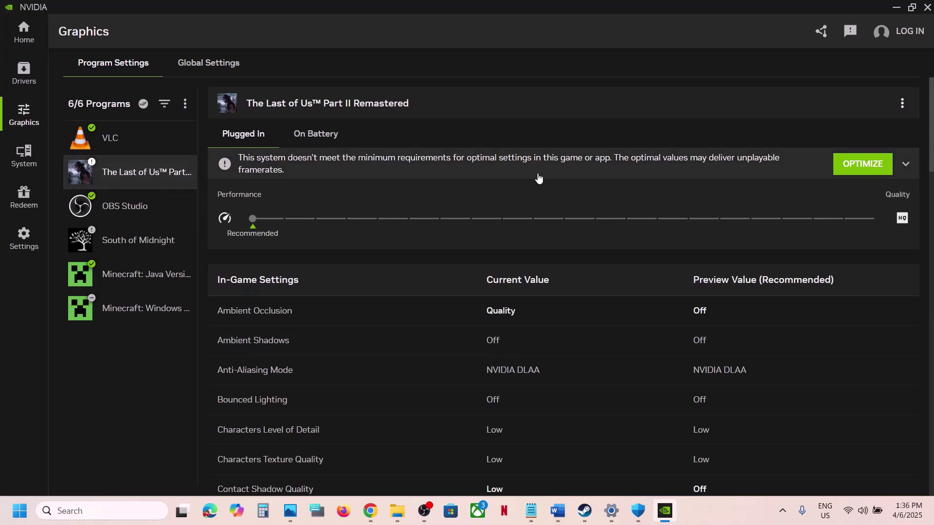
{"action": "left_click", "coordinate": [867, 173]}
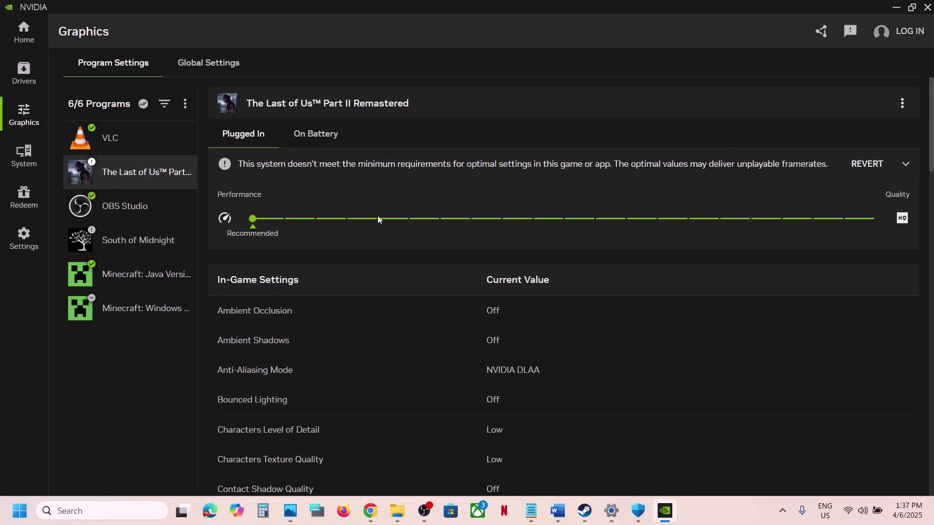
{"action": "left_click", "coordinate": [900, 12]}
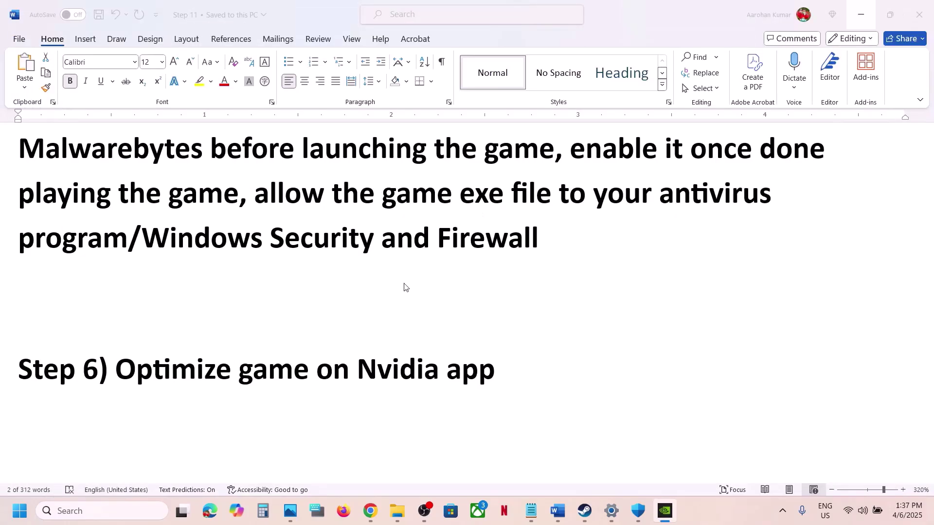
- Copy "View Advanced system settings" from the Word document and open that control panel item through Windows search
{"action": "scroll", "coordinate": [369, 317], "scroll_direction": "down", "scroll_amount": 3}
{"action": "scroll", "coordinate": [370, 317], "scroll_direction": "down", "scroll_amount": 3}
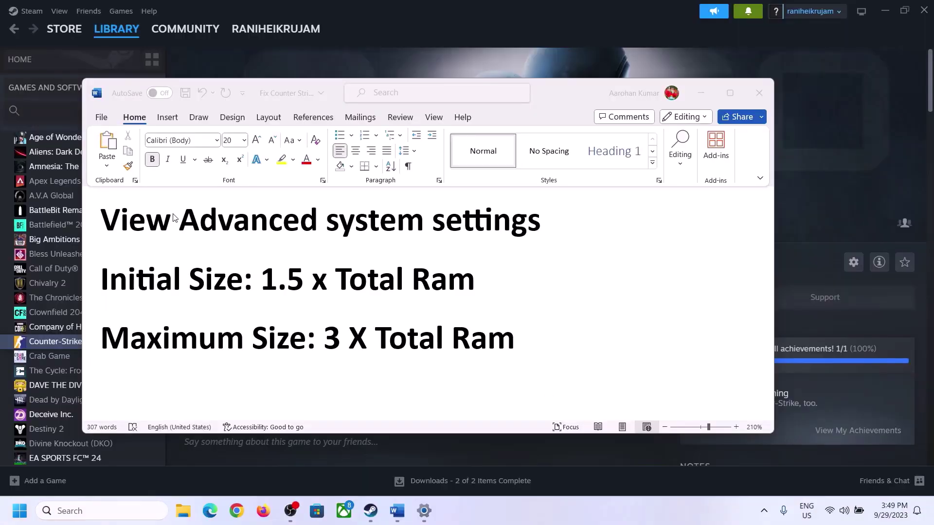
{"action": "left_click", "coordinate": [125, 224]}
{"action": "left_click_drag", "start_coordinate": [111, 223], "coordinate": [518, 231]}
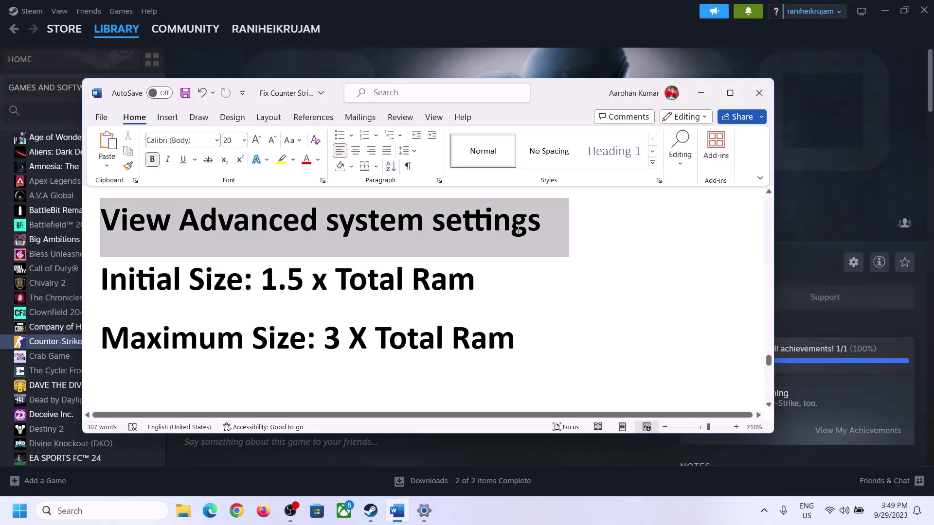
{"action": "key", "text": "ctrl+c"}
{"action": "left_click", "coordinate": [113, 508]}
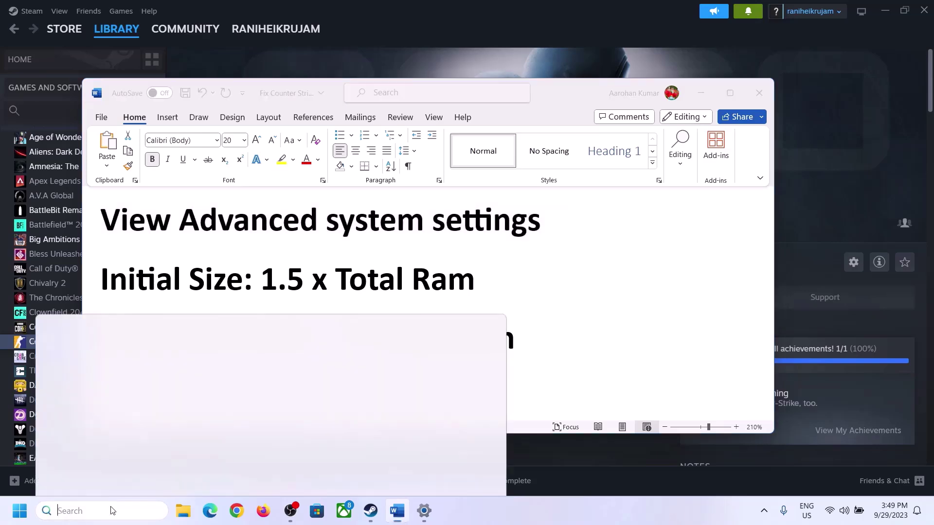
{"action": "key", "text": "ctrl+v"}
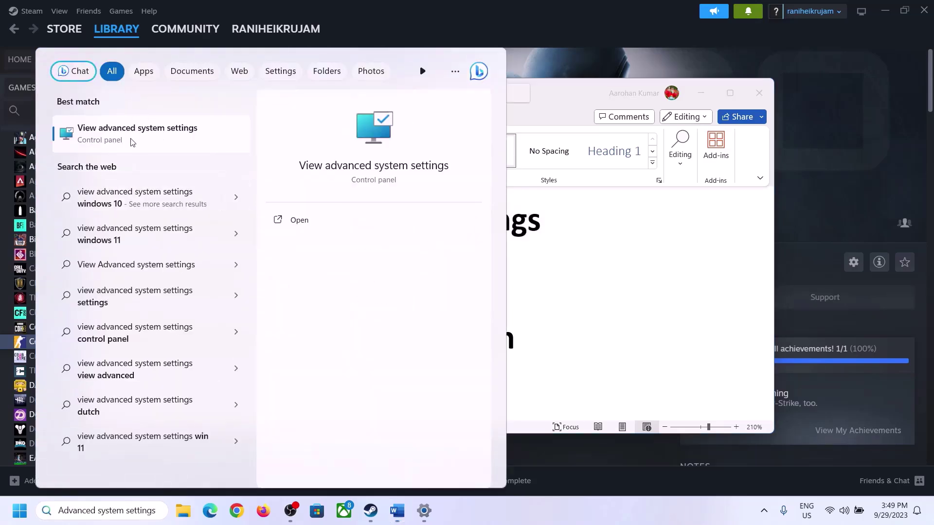
{"action": "left_click", "coordinate": [131, 141]}
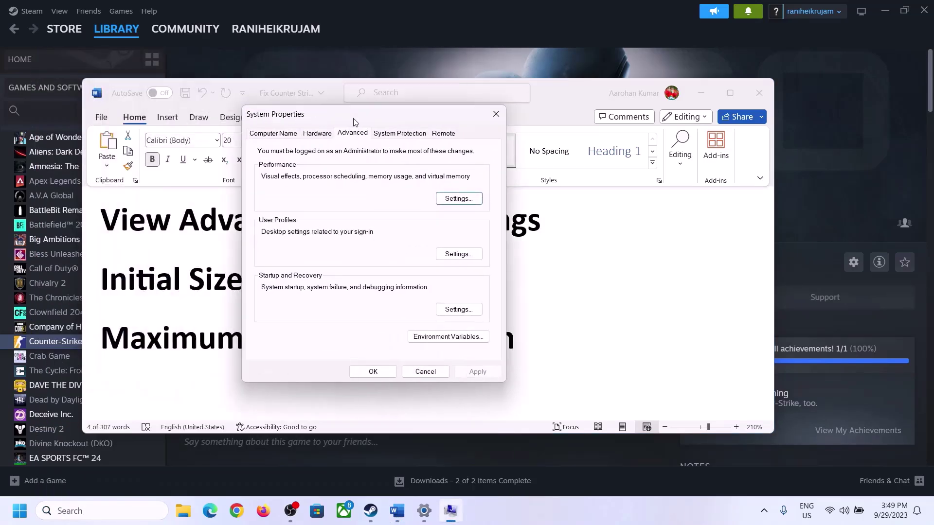
- Open the Virtual Memory settings from the advanced performance options in System Properties
{"action": "left_click_drag", "start_coordinate": [354, 122], "coordinate": [418, 168]}
{"action": "left_click", "coordinate": [523, 246]}
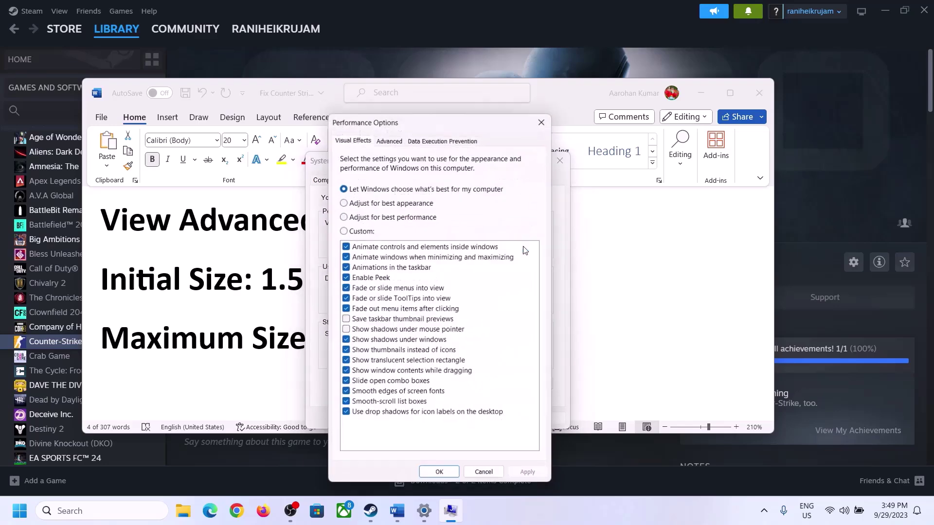
{"action": "left_click", "coordinate": [391, 136]}
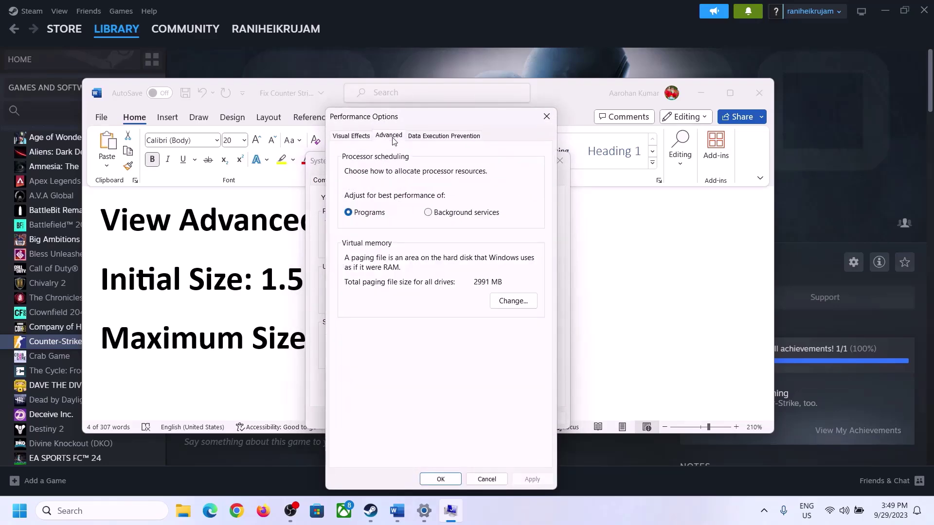
{"action": "left_click", "coordinate": [516, 301]}
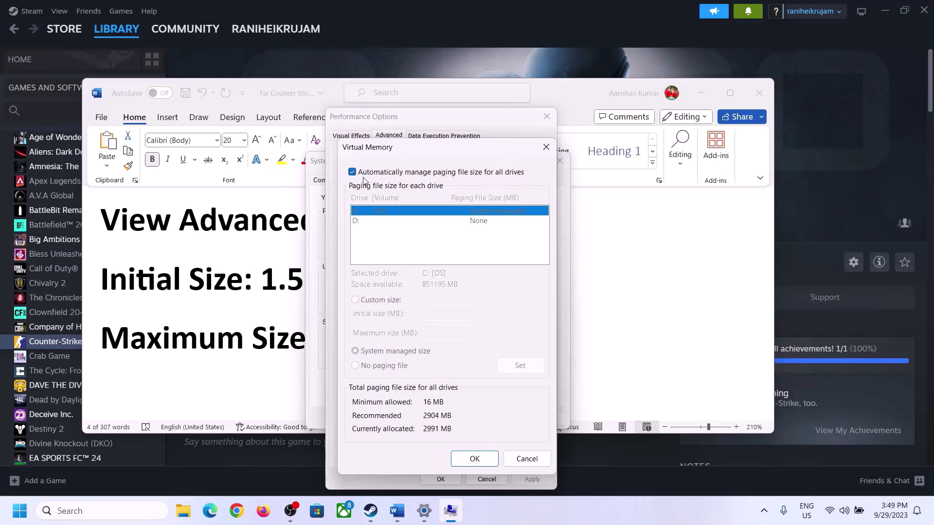
- Turn off automatic paging file management for all drives and choose a custom size for drive C:
{"action": "left_click", "coordinate": [352, 172]}
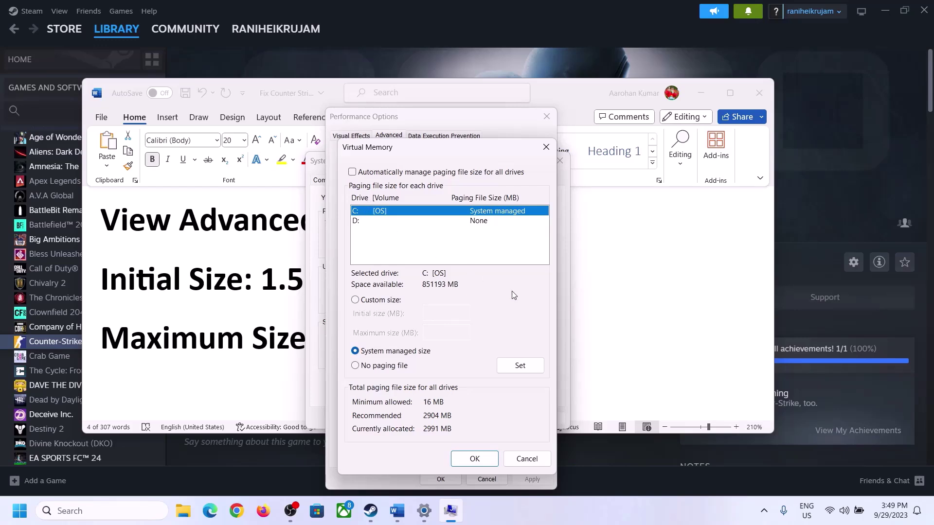
{"action": "left_click", "coordinate": [355, 301]}
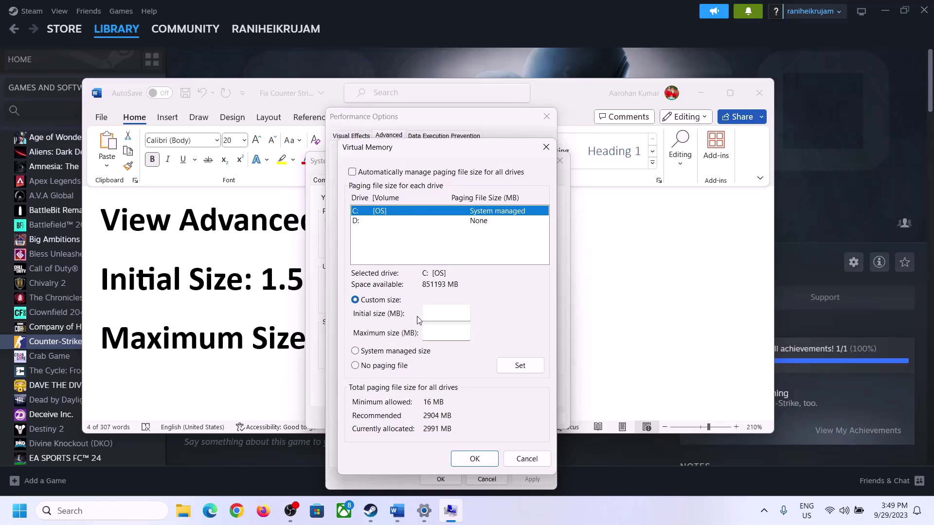
{"action": "left_click", "coordinate": [450, 314]}
- Switch to the Word document and highlight the initial size rule "1.5 x Total Ram"
{"action": "left_click", "coordinate": [257, 287]}
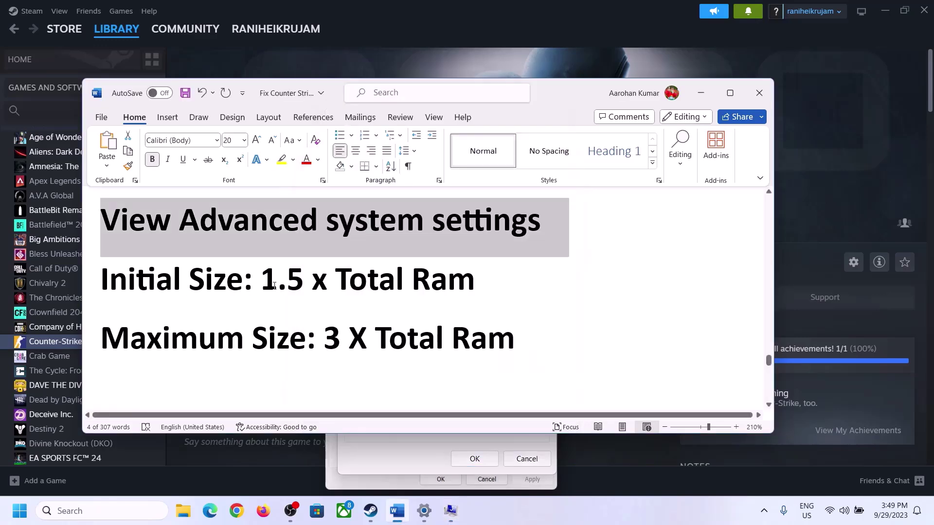
{"action": "left_click_drag", "start_coordinate": [261, 286], "coordinate": [435, 291]}
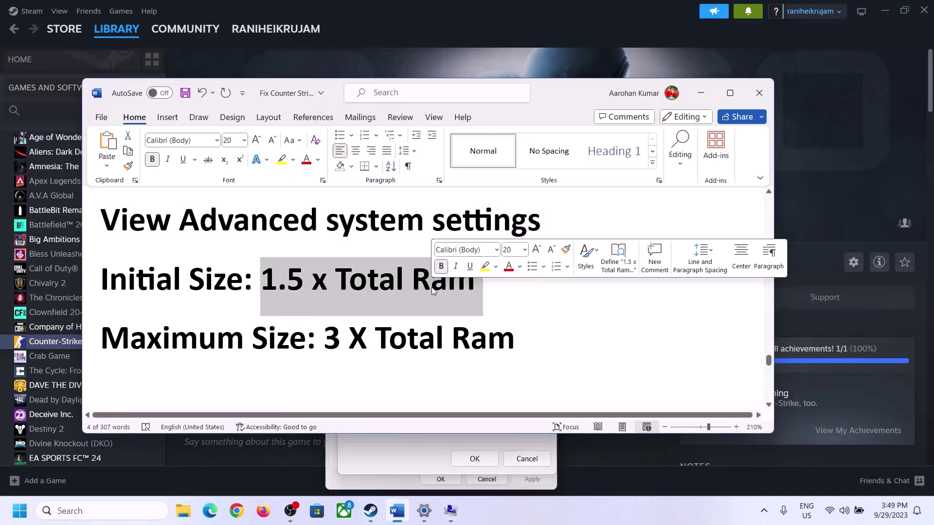
- Check the installed RAM on the System About page in Windows Settings, highlight its amount, and return to System Properties
{"action": "left_click", "coordinate": [424, 513]}
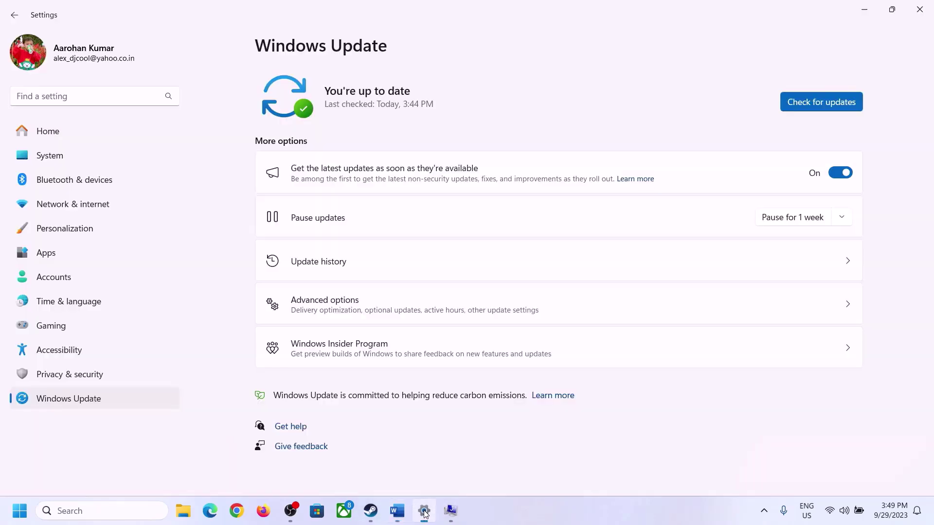
{"action": "left_click", "coordinate": [43, 163]}
{"action": "scroll", "coordinate": [323, 413], "scroll_direction": "down", "scroll_amount": 6}
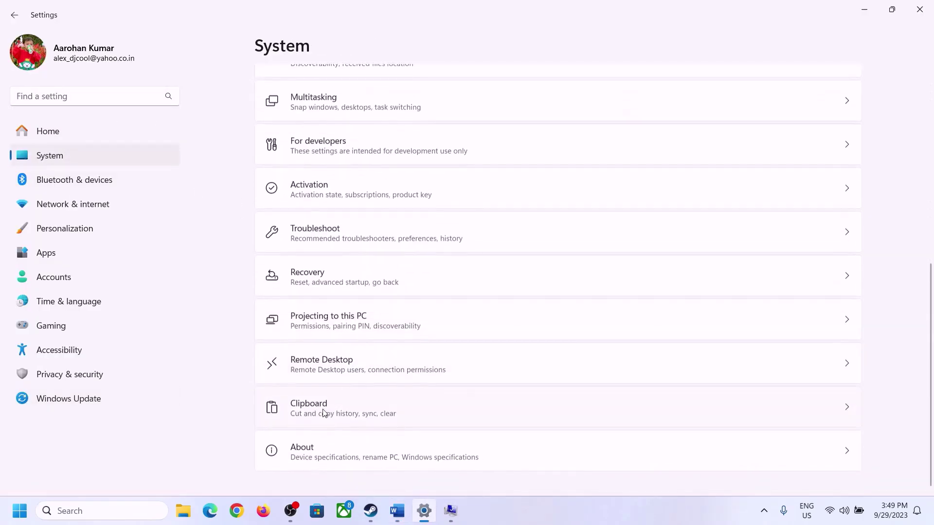
{"action": "left_click", "coordinate": [308, 462]}
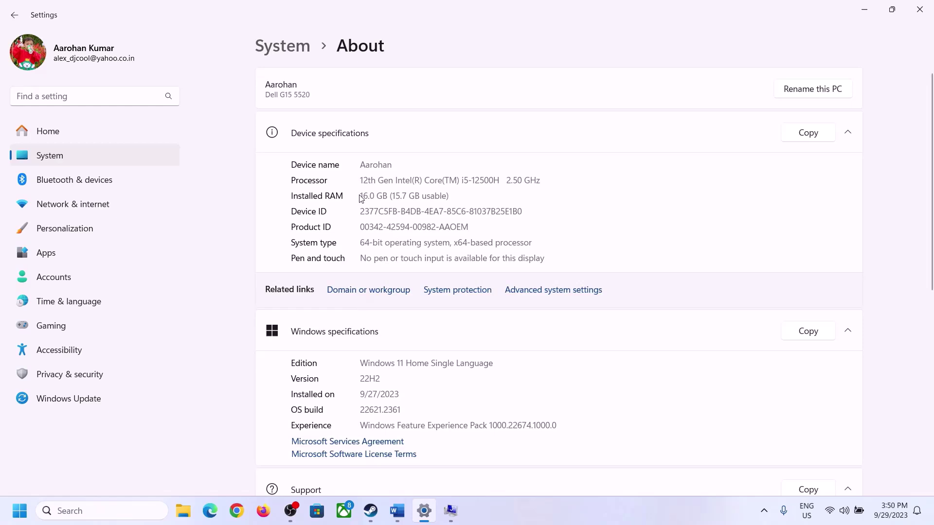
{"action": "left_click_drag", "start_coordinate": [367, 195], "coordinate": [355, 197]}
{"action": "left_click", "coordinate": [367, 195]}
{"action": "left_click_drag", "start_coordinate": [370, 191], "coordinate": [356, 191]}
{"action": "left_click", "coordinate": [451, 511]}
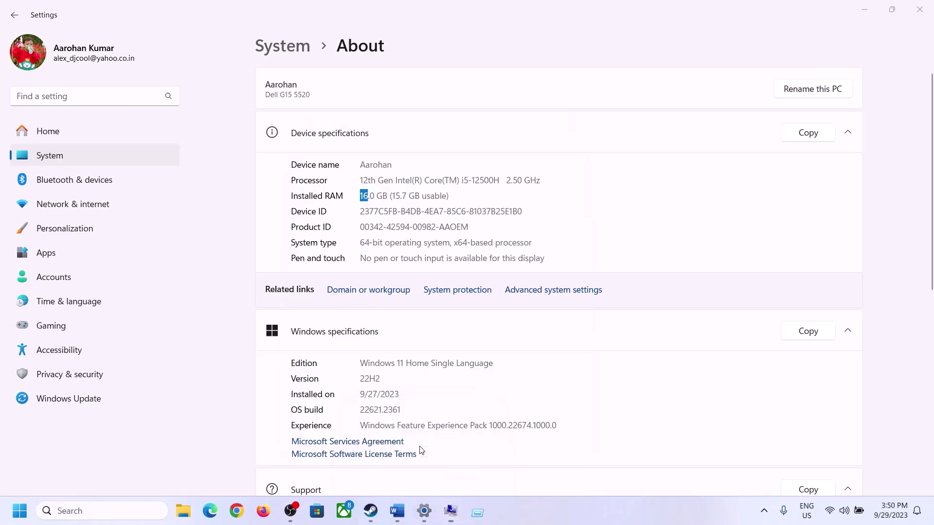
- Open Calculator through the Run command "calc" and show it beside the Word document's page file size rules
{"action": "key", "text": "super+r"}
{"action": "type", "text": "cal"}
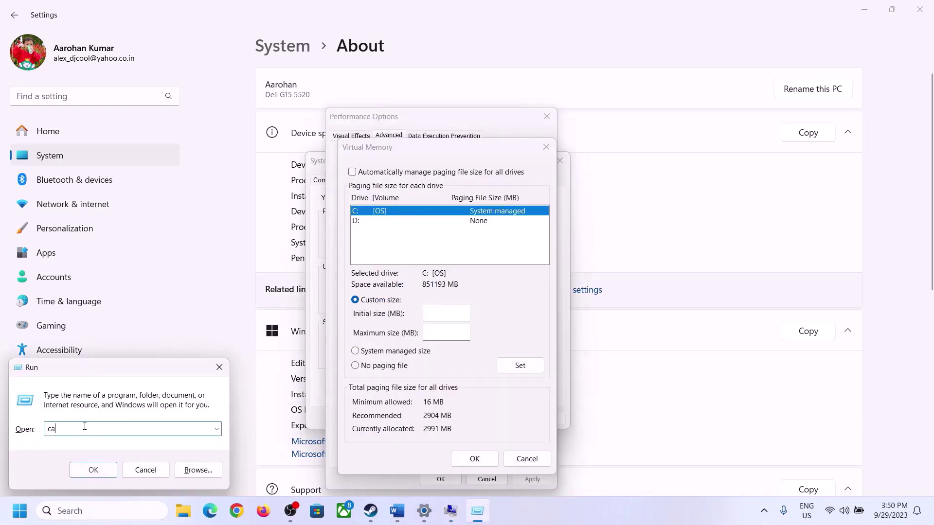
{"action": "left_click", "coordinate": [89, 471]}
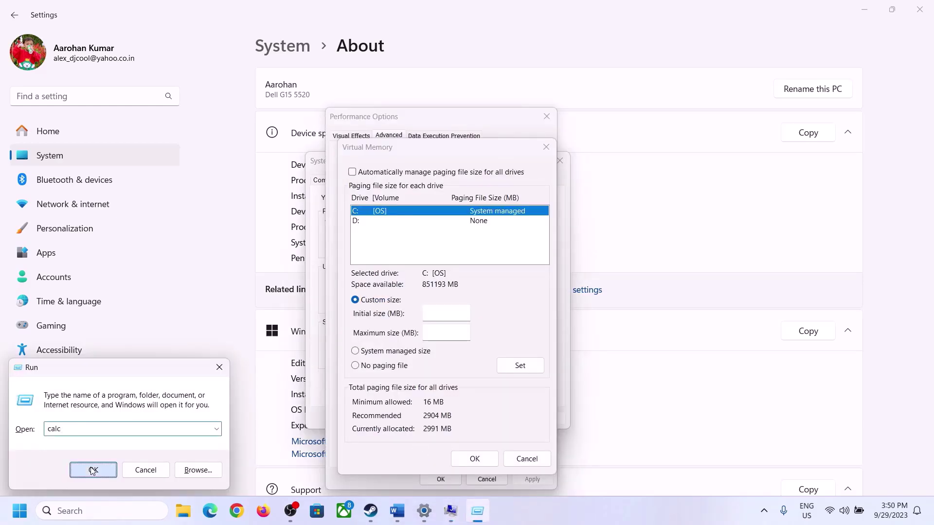
{"action": "left_click_drag", "start_coordinate": [116, 17], "coordinate": [682, 159]}
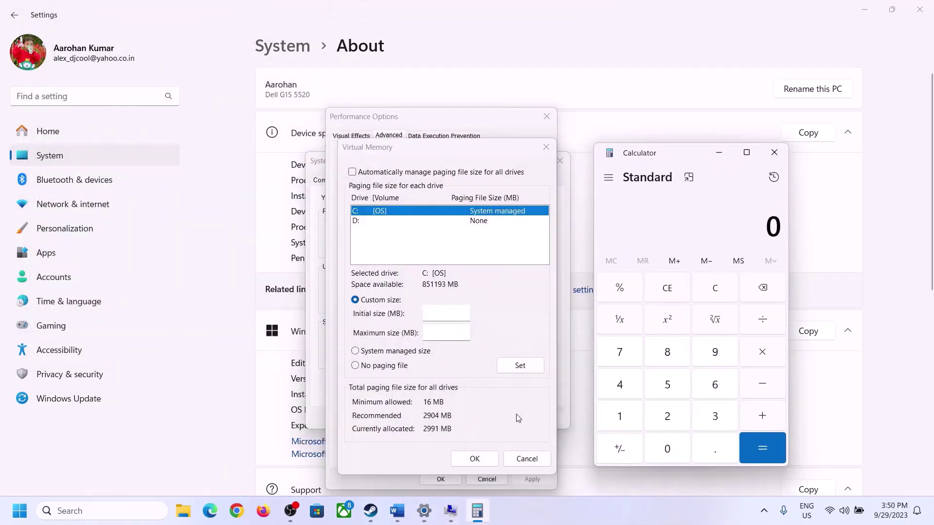
{"action": "left_click", "coordinate": [396, 511]}
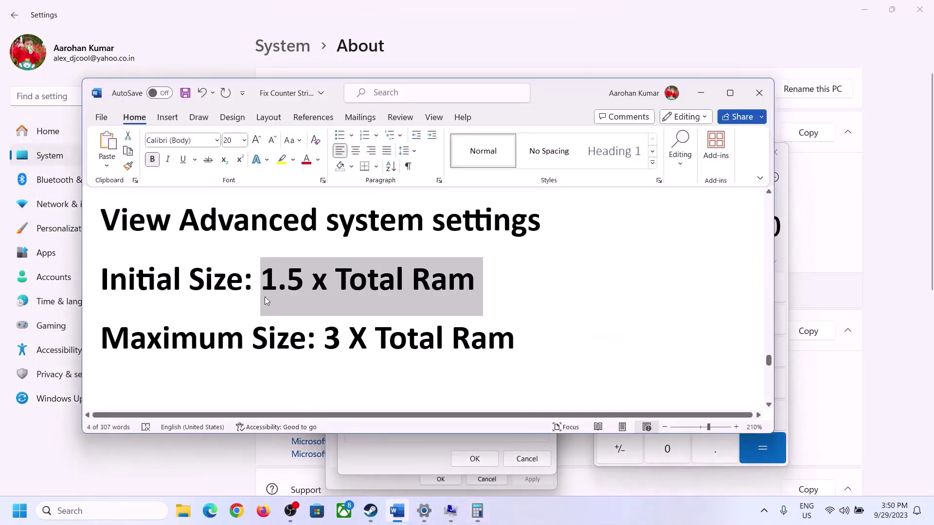
{"action": "left_click", "coordinate": [620, 447]}
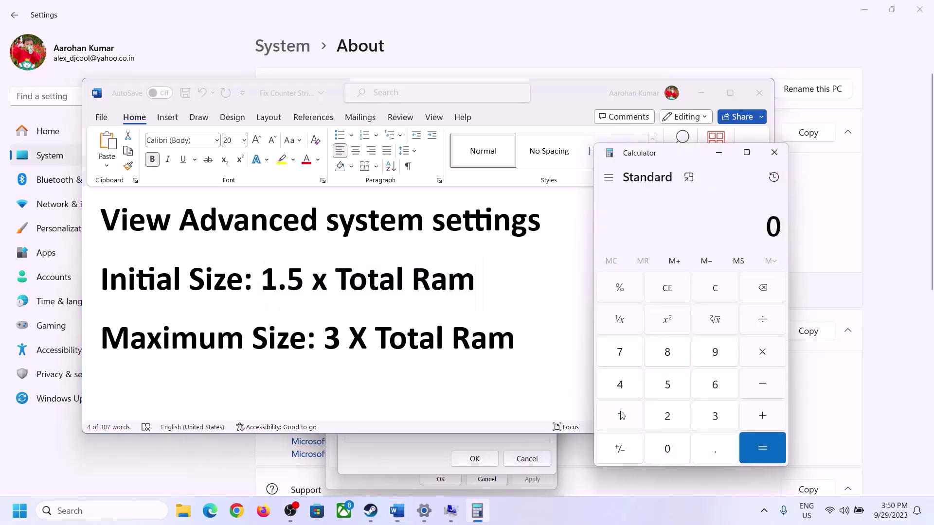
{"action": "left_click", "coordinate": [622, 419]}
{"action": "left_click", "coordinate": [711, 392]}
{"action": "left_click", "coordinate": [716, 296]}
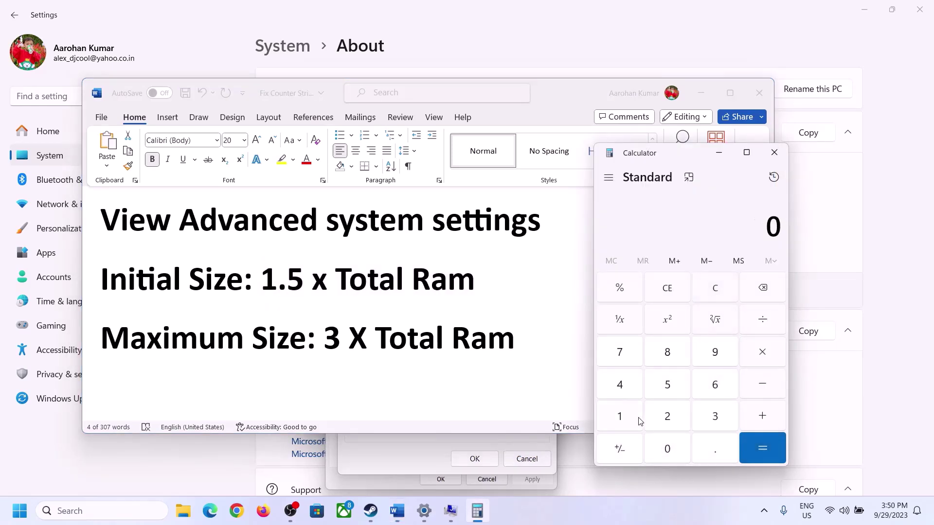
- Convert the installed RAM to megabytes by calculating 16 × 1024
{"action": "left_click", "coordinate": [626, 418]}
{"action": "left_click", "coordinate": [701, 391]}
{"action": "left_click", "coordinate": [753, 362]}
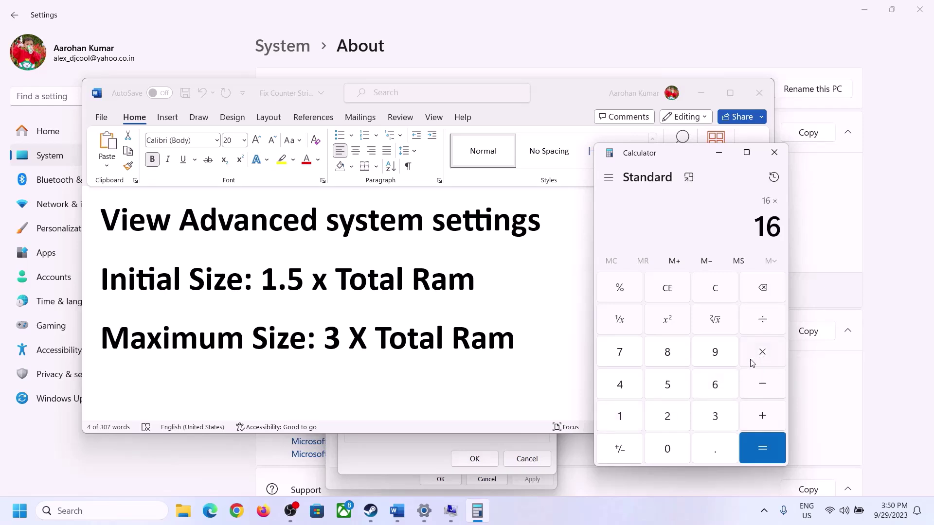
{"action": "left_click", "coordinate": [619, 419]}
{"action": "left_click", "coordinate": [669, 455]}
{"action": "left_click", "coordinate": [655, 413]}
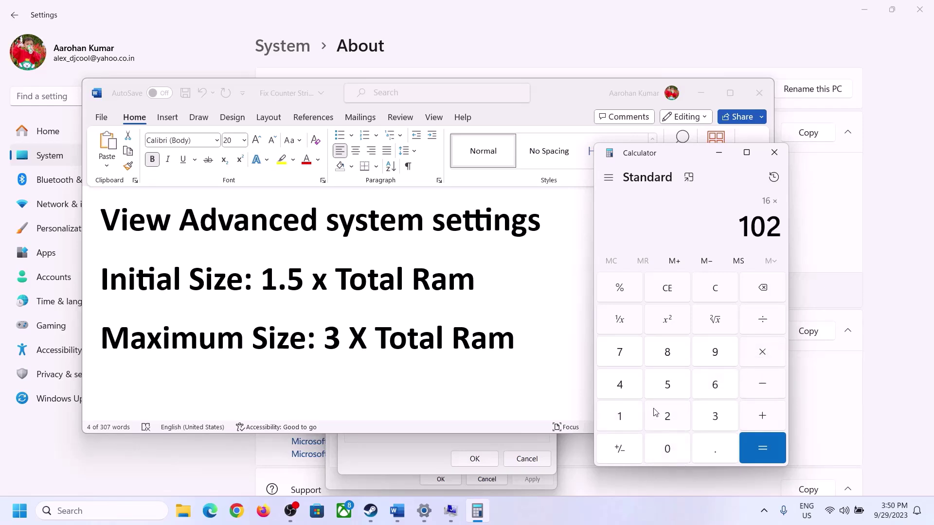
{"action": "left_click", "coordinate": [627, 391]}
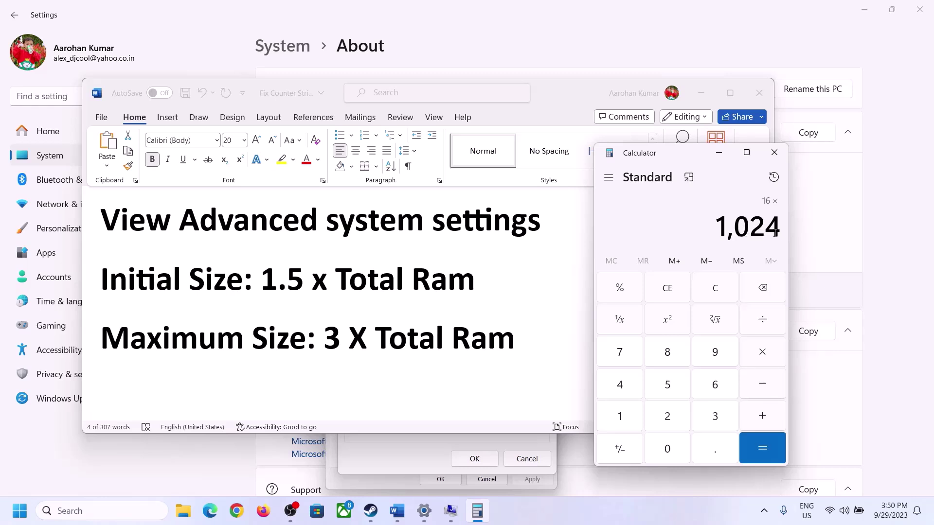
{"action": "left_click", "coordinate": [762, 450]}
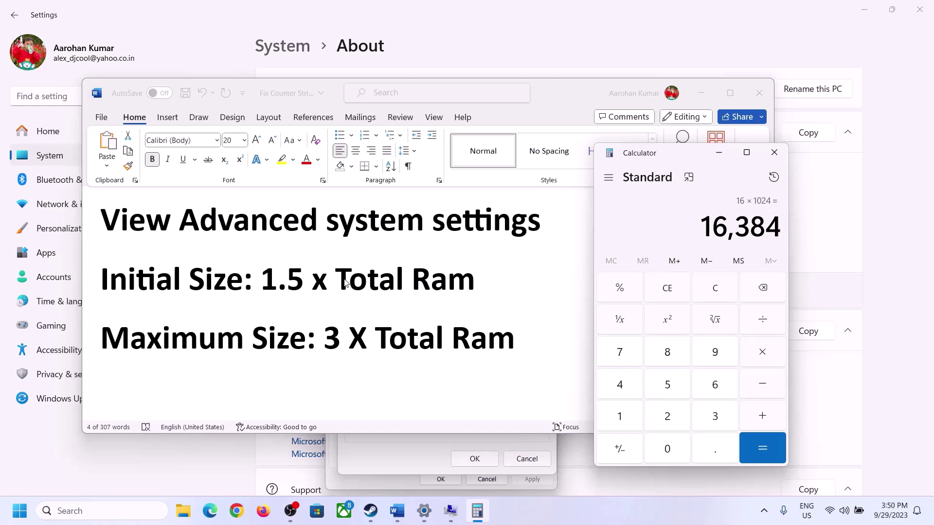
- Multiply the calculated RAM size in megabytes by 1.5 to get the initial paging file size
{"action": "left_click", "coordinate": [764, 355]}
{"action": "left_click", "coordinate": [622, 417]}
{"action": "left_click", "coordinate": [711, 450]}
{"action": "left_click", "coordinate": [674, 389]}
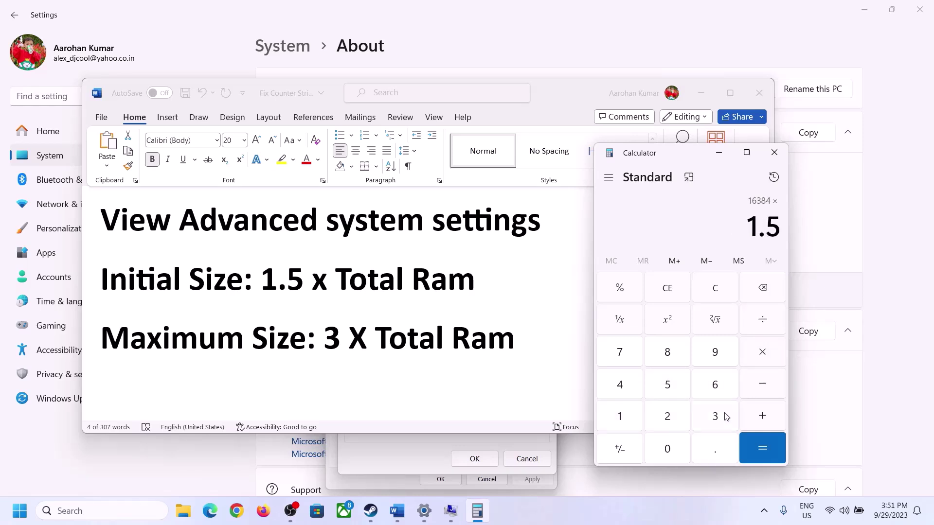
{"action": "left_click", "coordinate": [761, 447]}
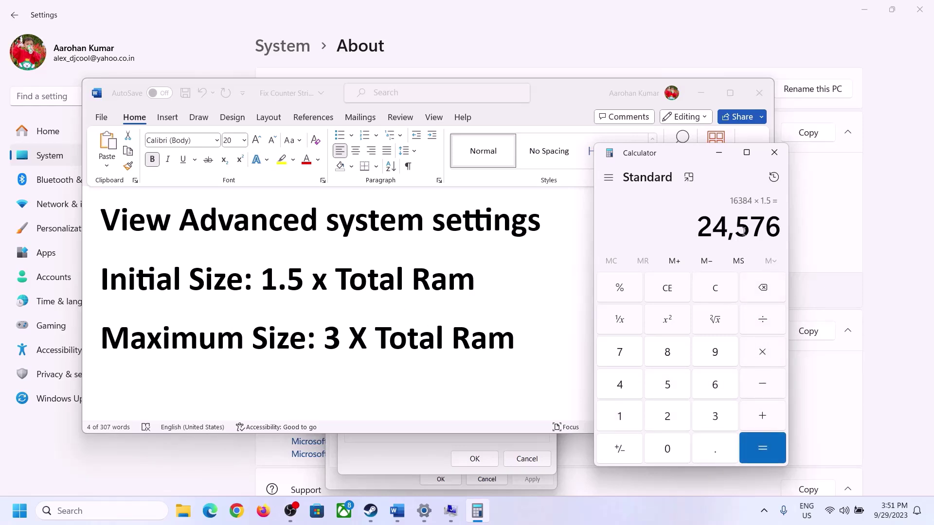
- Switch to the Virtual Memory dialog and set the custom initial size for drive C: to 24576 MB
{"action": "left_click", "coordinate": [424, 445]}
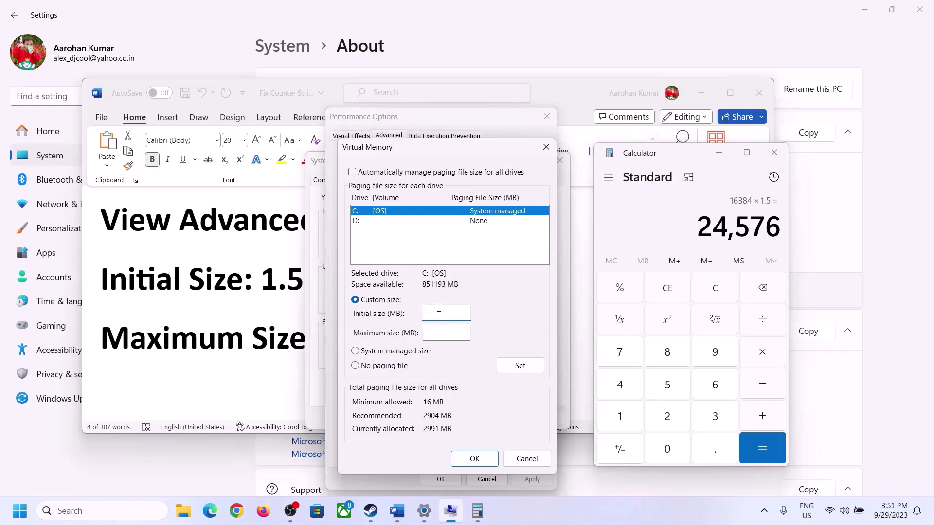
{"action": "type", "text": "24576"}
{"action": "left_click", "coordinate": [468, 332]}
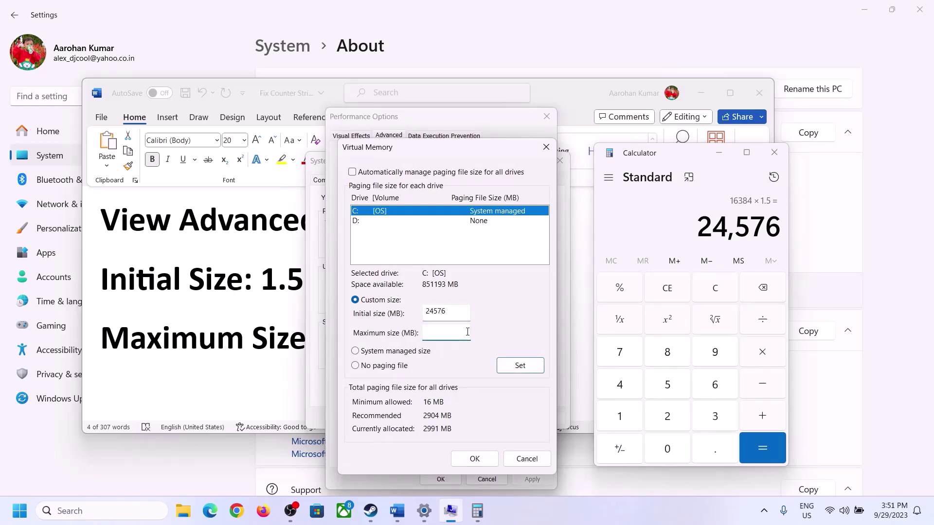
- Clear the Calculator result and recheck the installed RAM on the System About page in Windows Settings
{"action": "key", "text": "alt+Tab"}
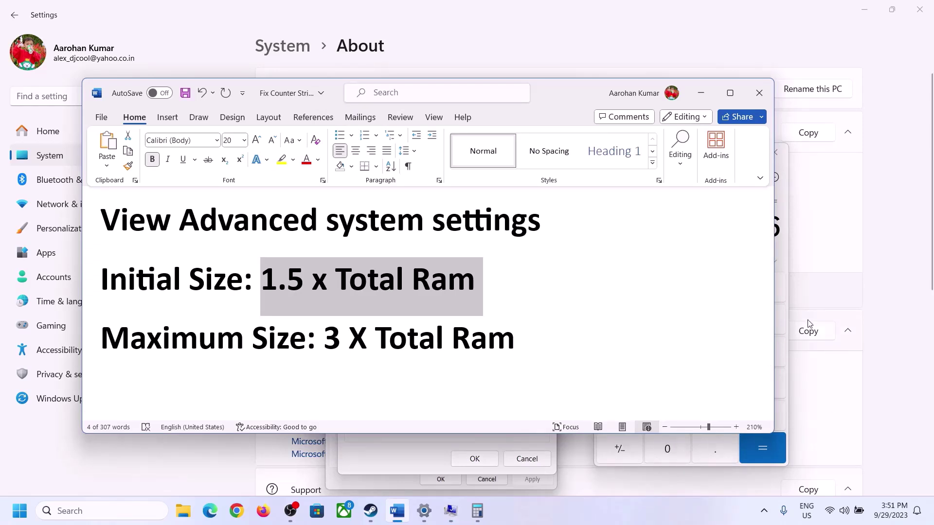
{"action": "left_click", "coordinate": [784, 252]}
{"action": "left_click", "coordinate": [715, 288]}
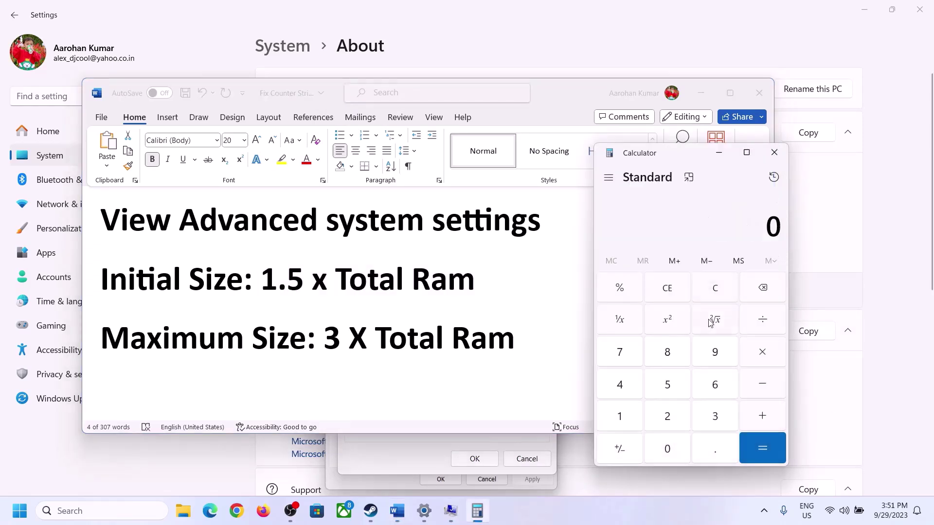
{"action": "left_click", "coordinate": [423, 511]}
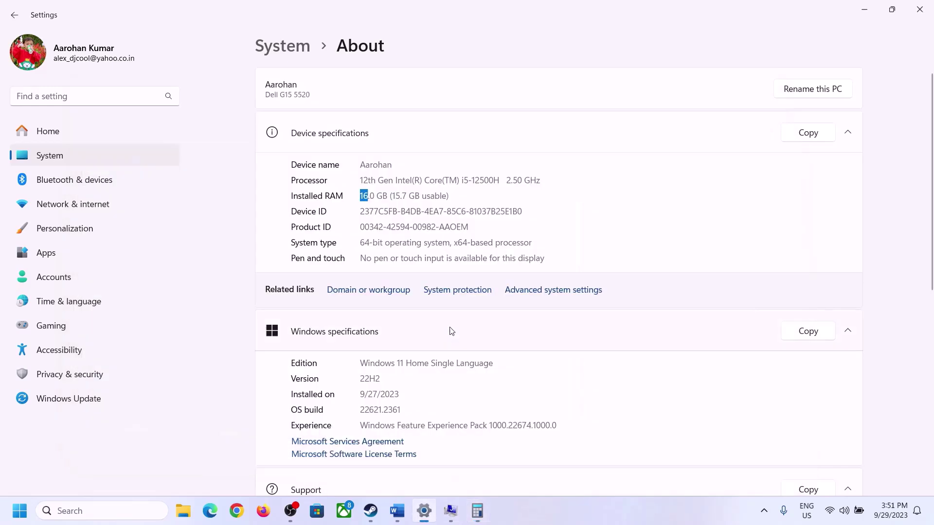
- Return to Calculator and compute 16 × 1024 as the base for the maximum paging file size
{"action": "left_click", "coordinate": [478, 511]}
{"action": "left_click", "coordinate": [627, 414]}
{"action": "left_click", "coordinate": [710, 386]}
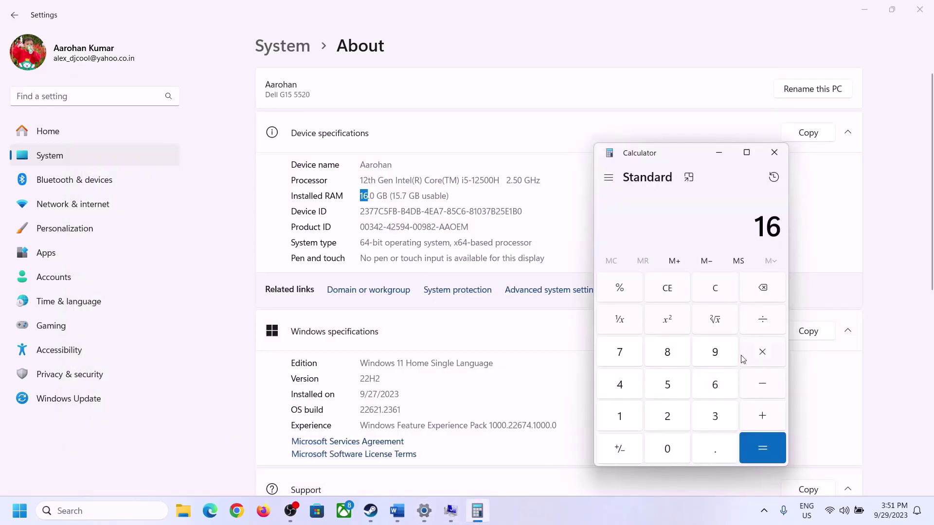
{"action": "left_click", "coordinate": [762, 351]}
{"action": "left_click", "coordinate": [623, 414]}
{"action": "left_click", "coordinate": [661, 447]}
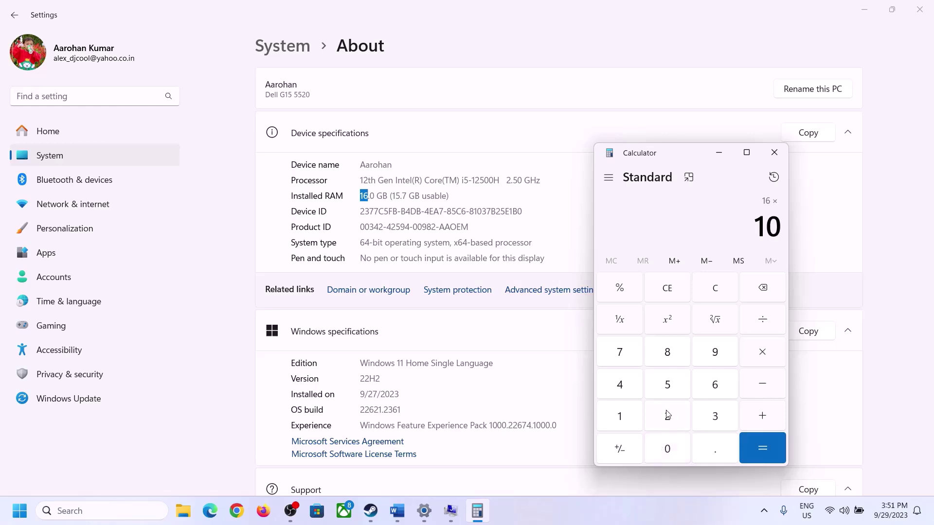
{"action": "left_click", "coordinate": [667, 415]}
{"action": "left_click", "coordinate": [622, 384]}
{"action": "left_click", "coordinate": [754, 454]}
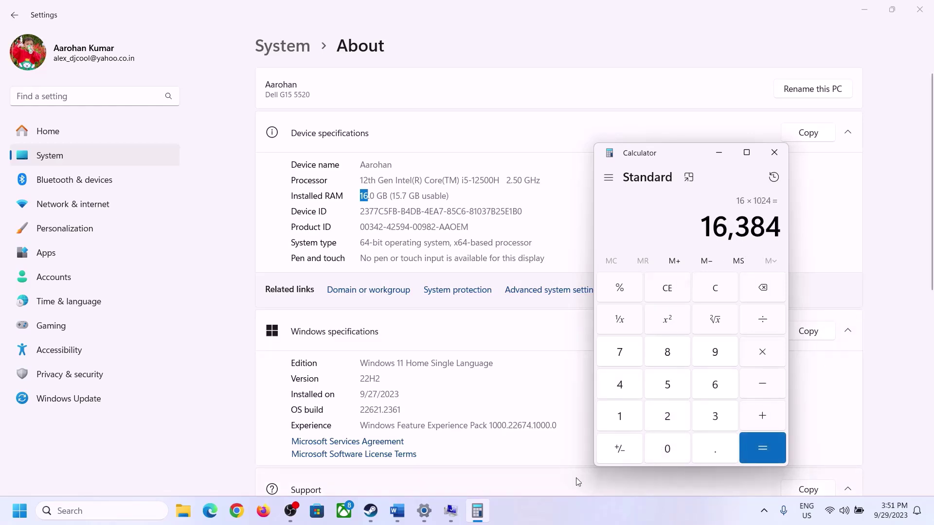
- Check the maximum size rule in the Word document and multiply the RAM size in megabytes by 3 in Calculator
{"action": "left_click", "coordinate": [397, 510]}
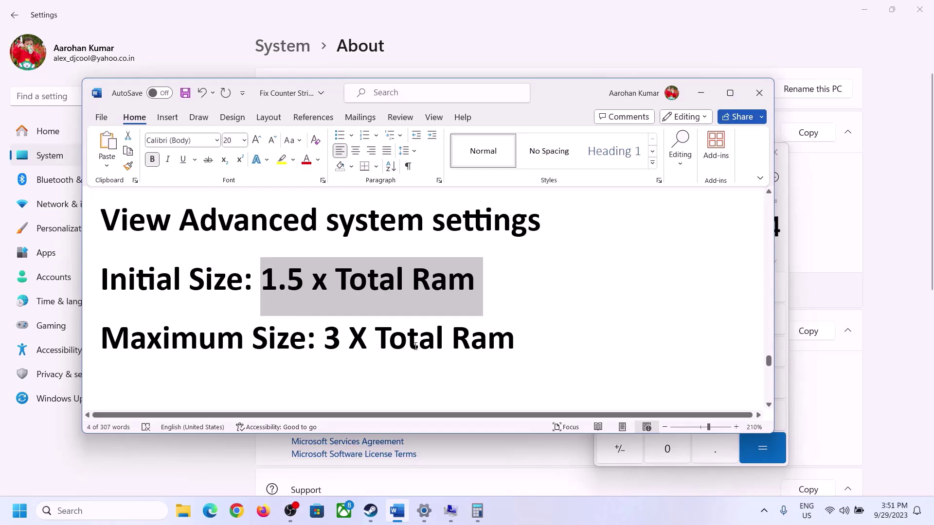
{"action": "left_click", "coordinate": [477, 510]}
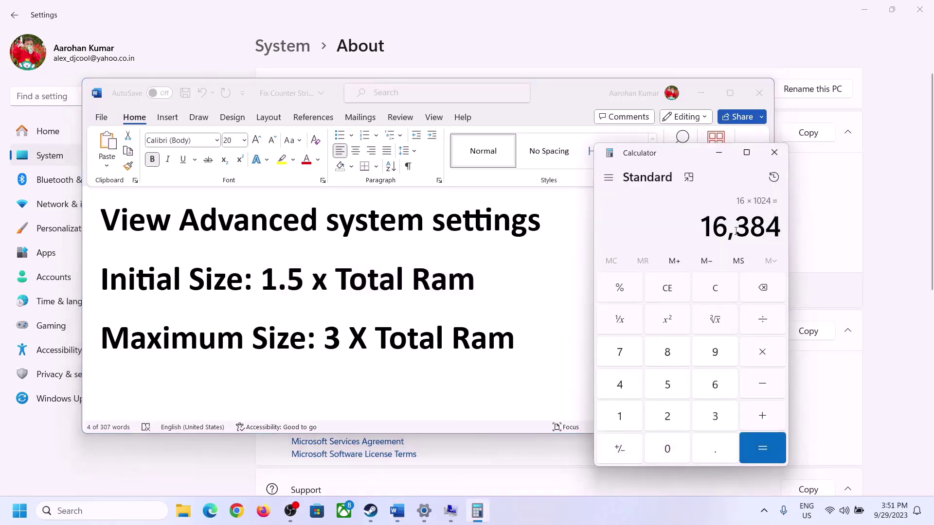
{"action": "left_click", "coordinate": [764, 358]}
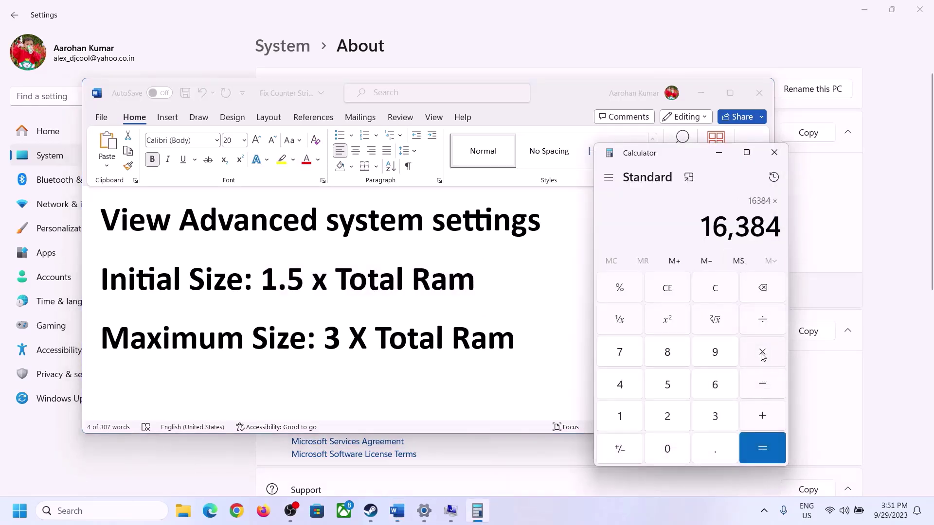
{"action": "left_click", "coordinate": [702, 421]}
{"action": "left_click", "coordinate": [771, 446]}
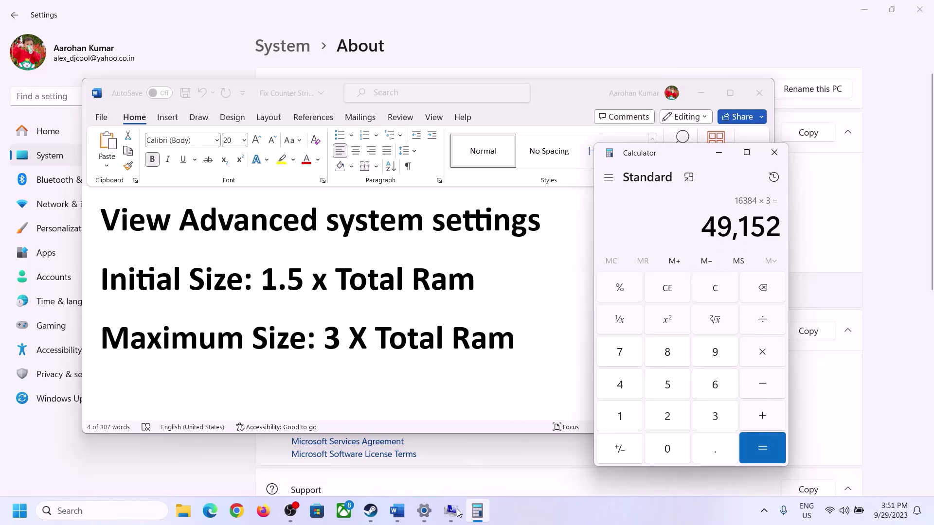
- Set the maximum size for drive C: to 49152 MB in Virtual Memory, apply the custom size, and accept the changes
{"action": "left_click", "coordinate": [399, 452]}
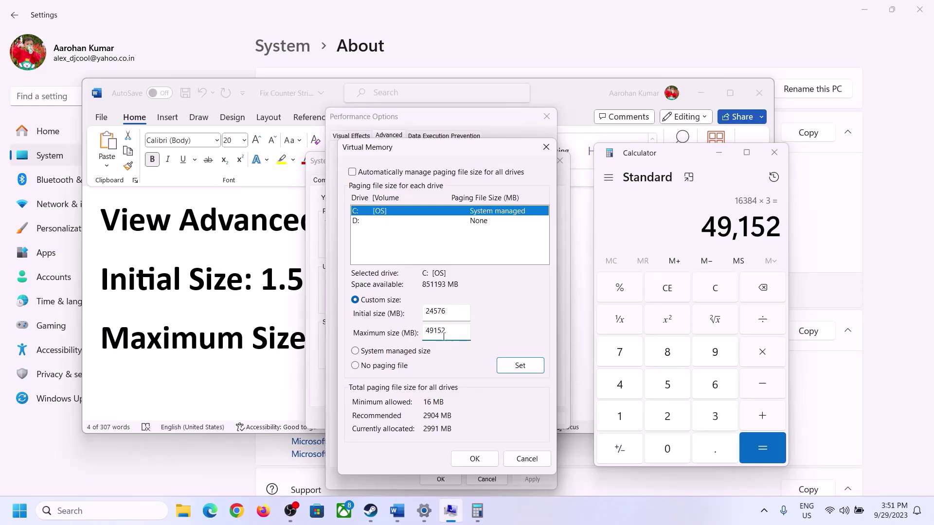
{"action": "left_click", "coordinate": [519, 365]}
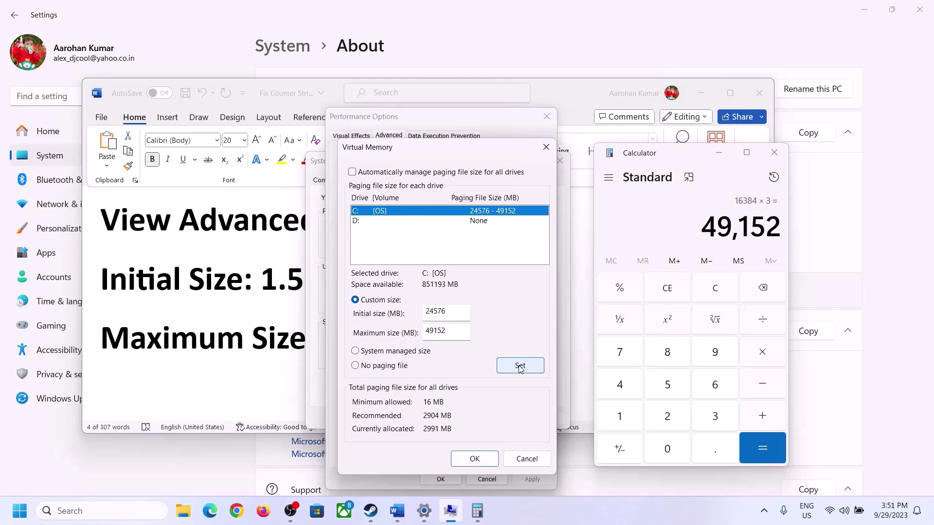
{"action": "left_click", "coordinate": [478, 461]}
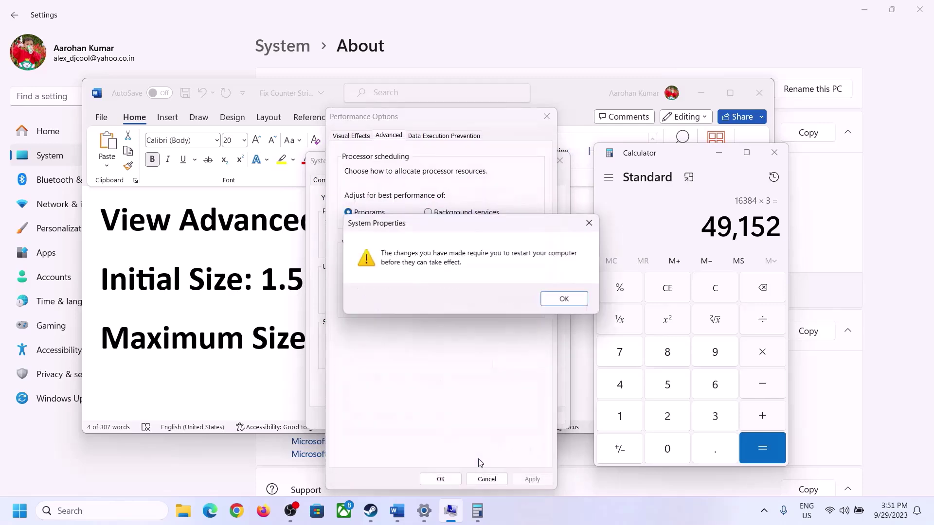
{"action": "left_click", "coordinate": [574, 304]}
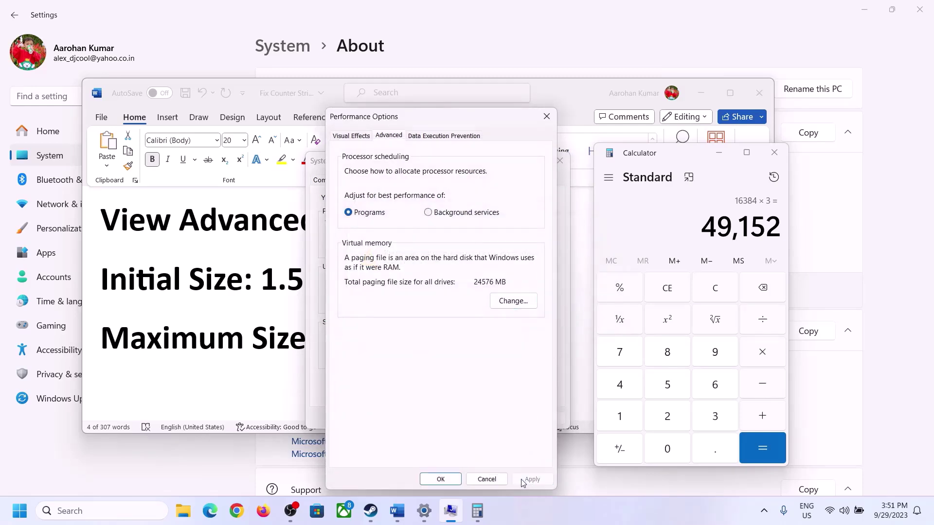
- Accept and close Performance Options and System Properties, and dismiss the restart dialog without restarting
{"action": "left_click", "coordinate": [441, 479]}
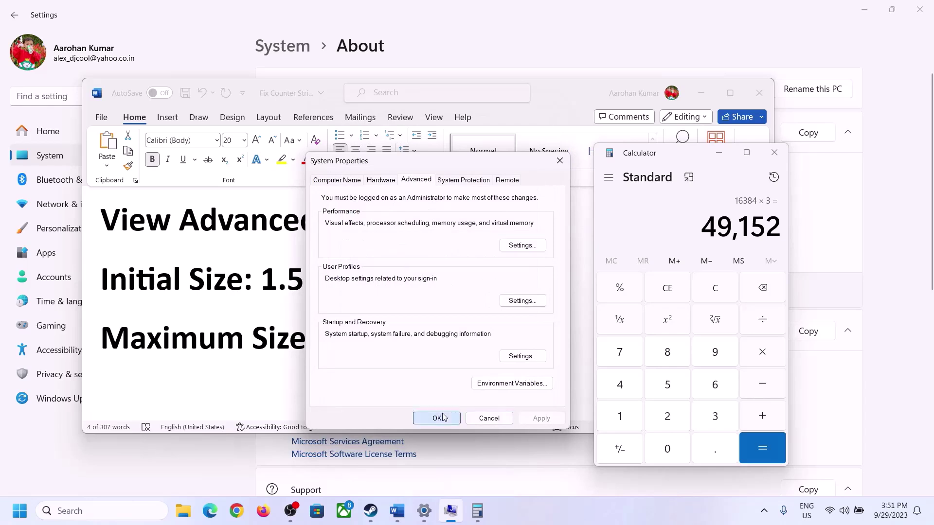
{"action": "left_click", "coordinate": [445, 417]}
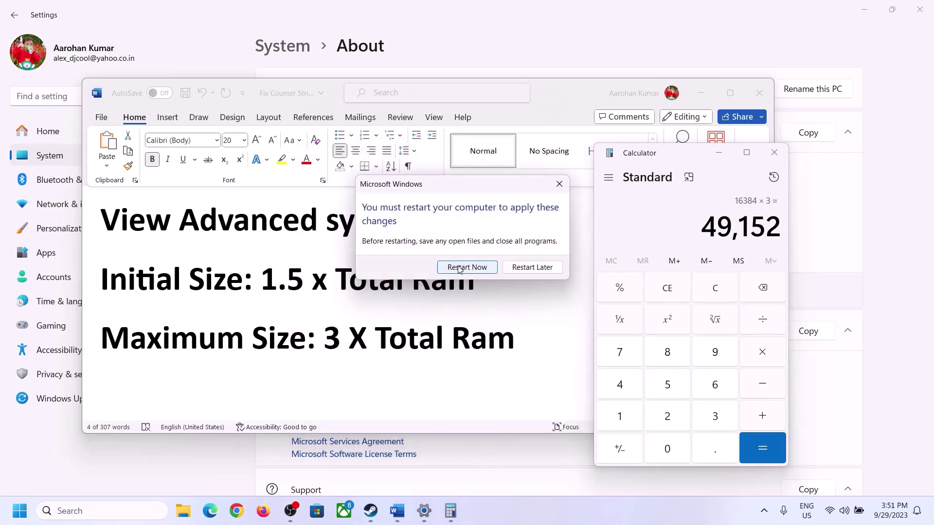
{"action": "left_click", "coordinate": [559, 182]}
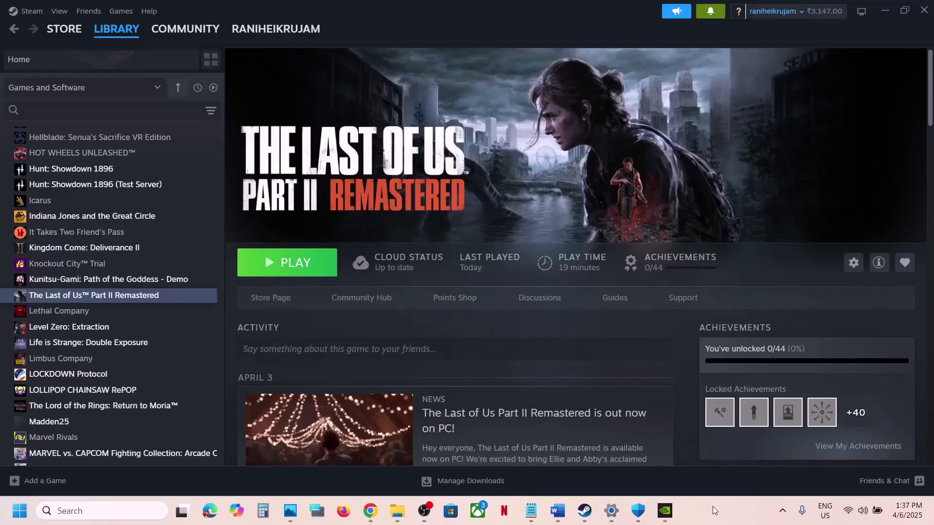
- Switch to the Word document, highlight "Disable Steam Overlay" in Step 8, and return to the game's page in Steam
{"action": "left_click", "coordinate": [558, 510]}
{"action": "scroll", "coordinate": [394, 367], "scroll_direction": "down", "scroll_amount": 4}
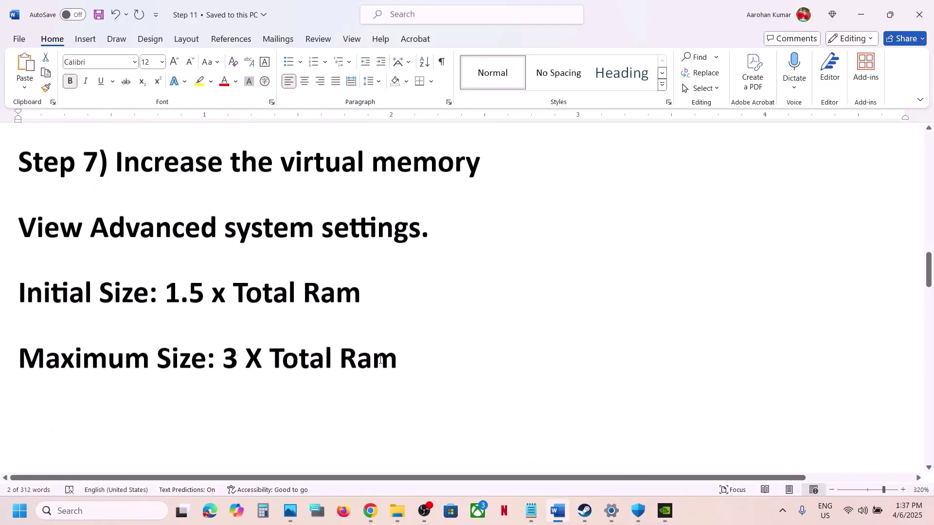
{"action": "scroll", "coordinate": [380, 360], "scroll_direction": "down", "scroll_amount": 2}
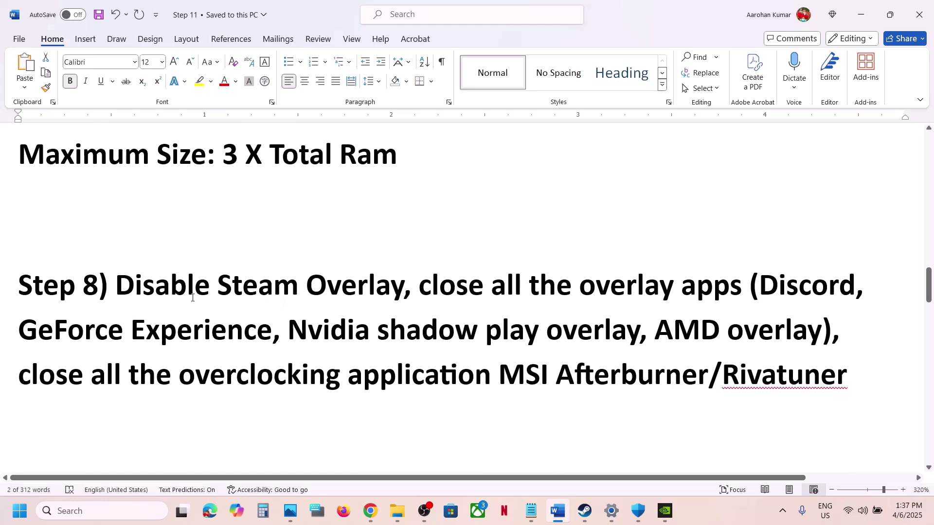
{"action": "left_click_drag", "start_coordinate": [192, 297], "coordinate": [401, 291]}
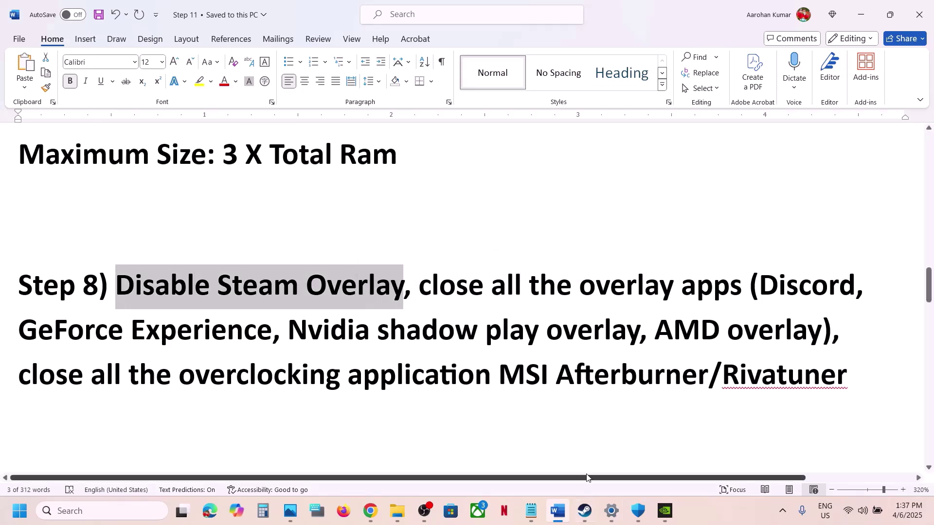
{"action": "left_click", "coordinate": [587, 514]}
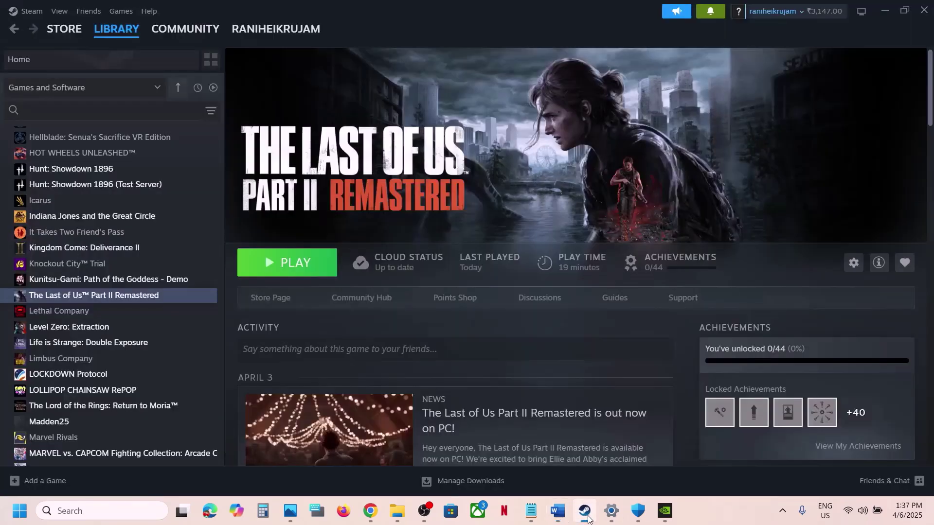
- Check the Steam Overlay setting in the properties of The Last of Us Part II Remastered, and close the properties window
{"action": "right_click", "coordinate": [126, 295]}
{"action": "left_click", "coordinate": [163, 388]}
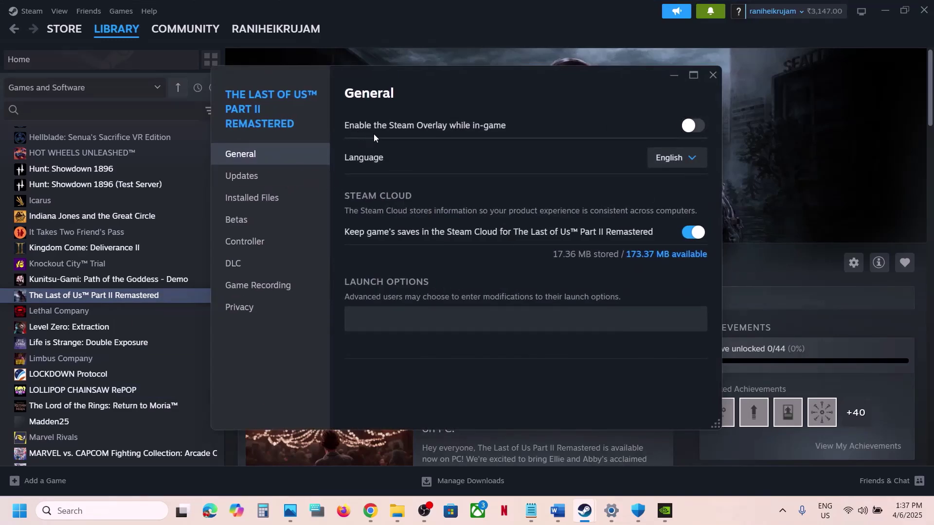
{"action": "left_click", "coordinate": [713, 75]}
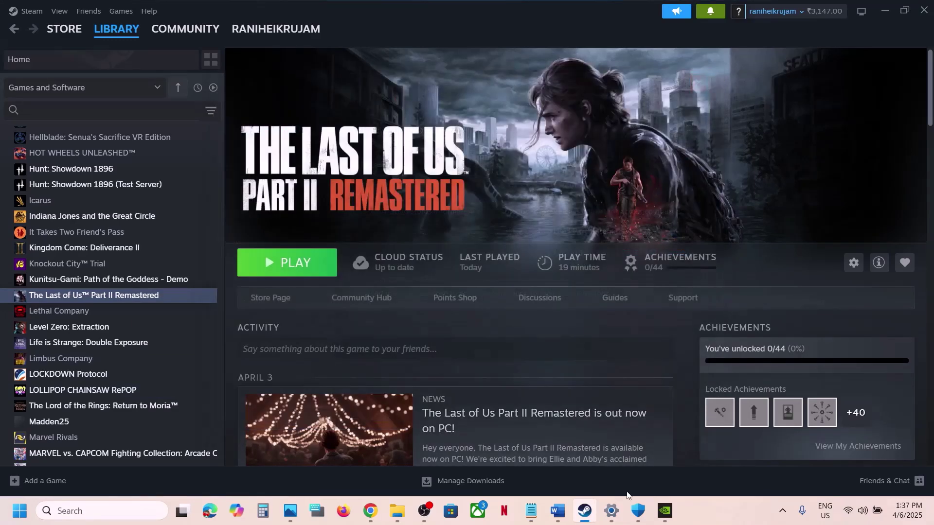
- Switch to the Word document and highlight "Discord" and "GeForce Experience" in Step 8
{"action": "left_click", "coordinate": [566, 509]}
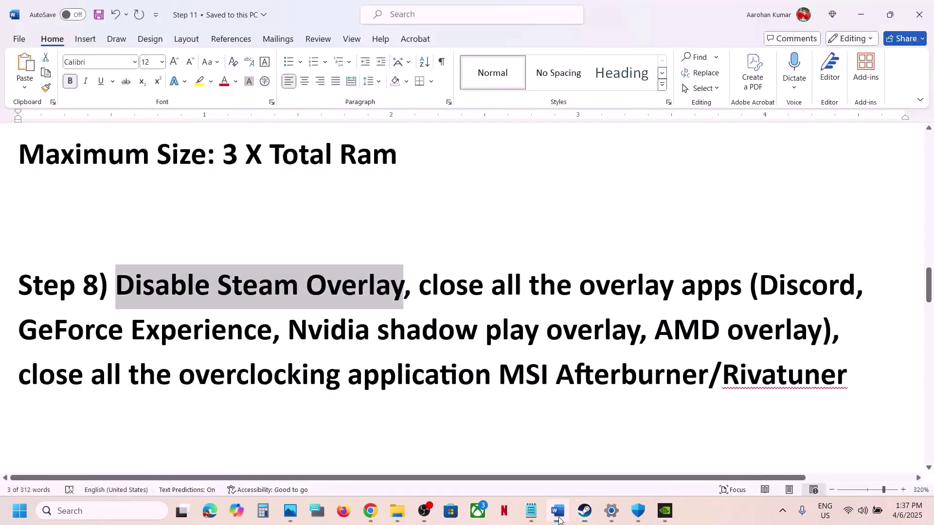
{"action": "double_click", "coordinate": [769, 285]}
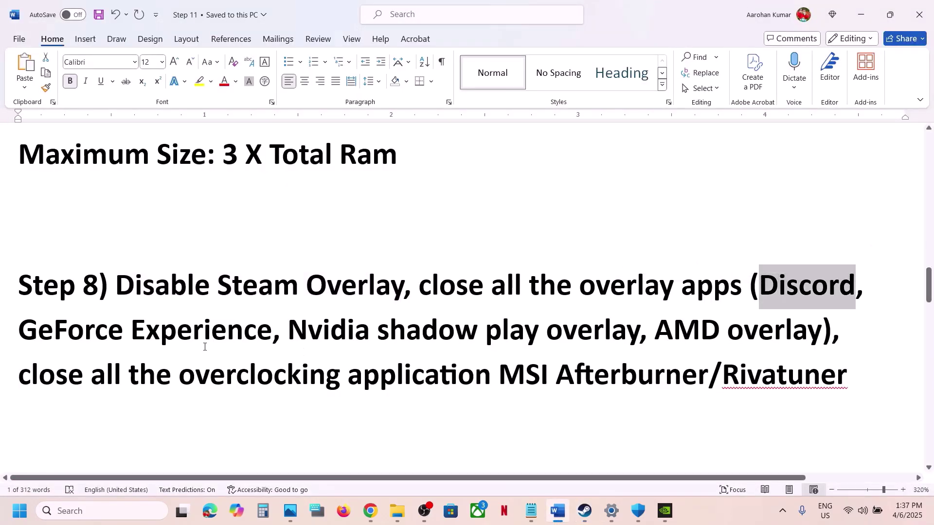
{"action": "left_click_drag", "start_coordinate": [29, 330], "coordinate": [271, 331]}
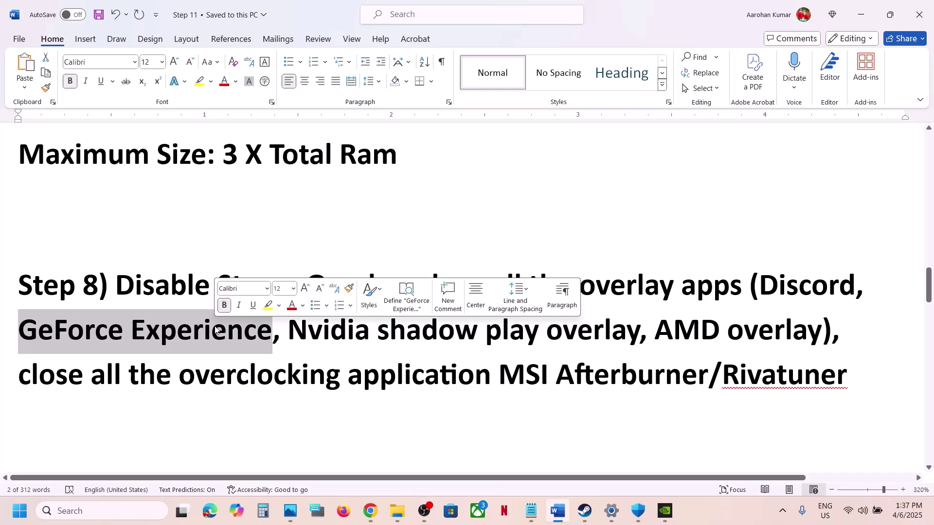
- Switch to the NVIDIA app, open its settings, and close the app
{"action": "left_click", "coordinate": [665, 511]}
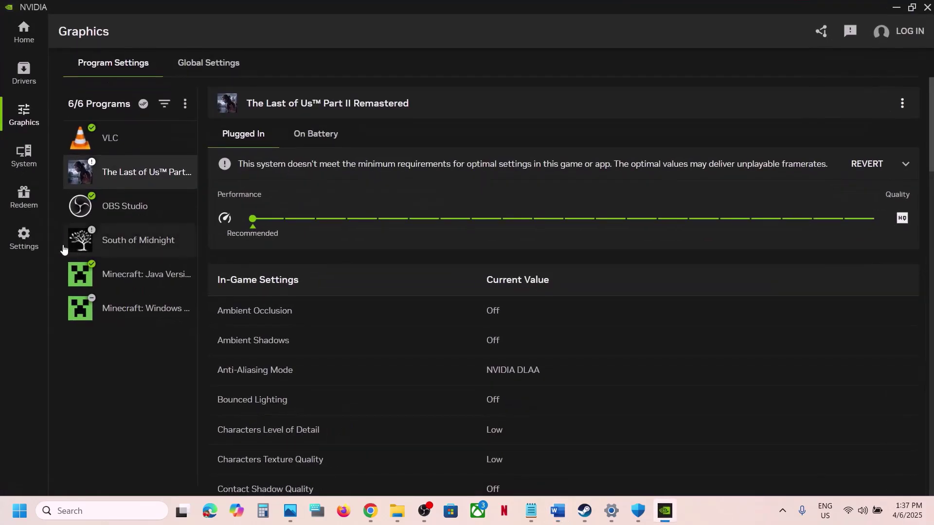
{"action": "left_click", "coordinate": [30, 247]}
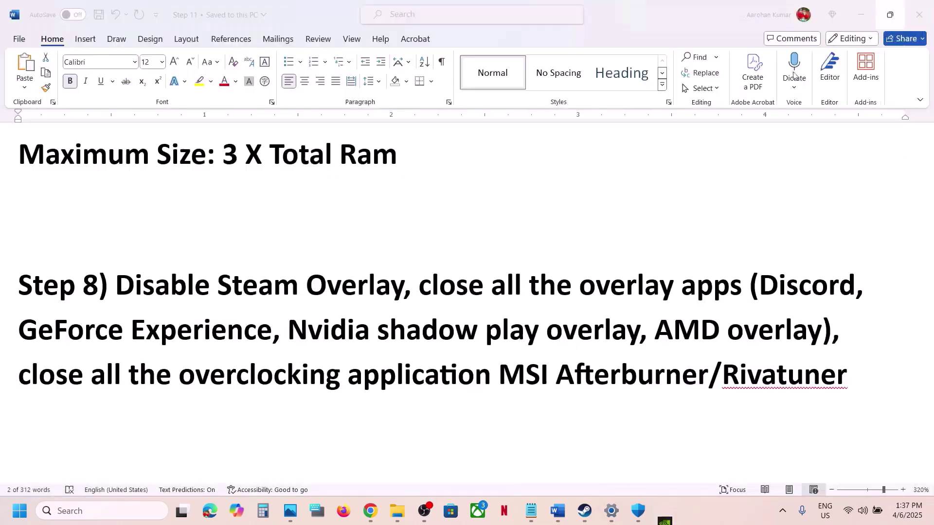
{"action": "left_click", "coordinate": [927, 8]}
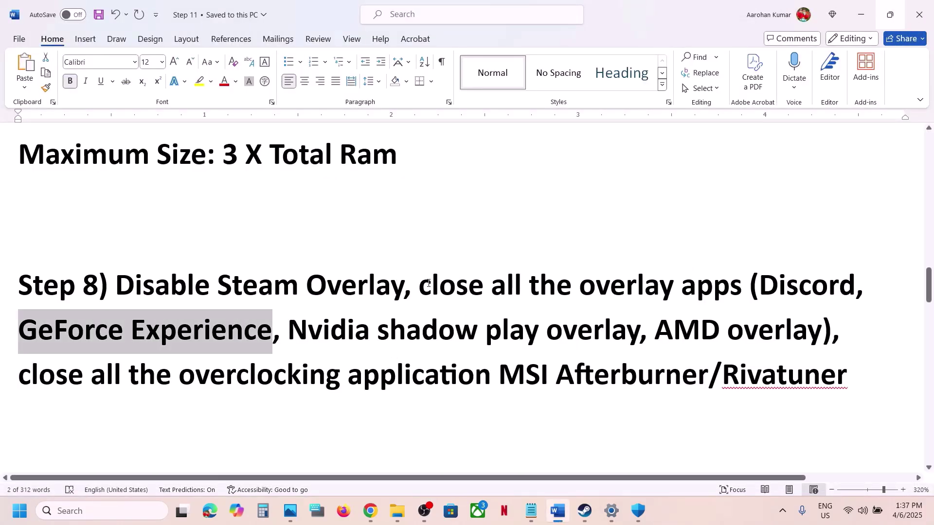
- Highlight "close all the overlay apps" in Step 8, copy "MSI Afterburner", search Windows for it, and launch the app
{"action": "left_click_drag", "start_coordinate": [429, 283], "coordinate": [744, 287]}
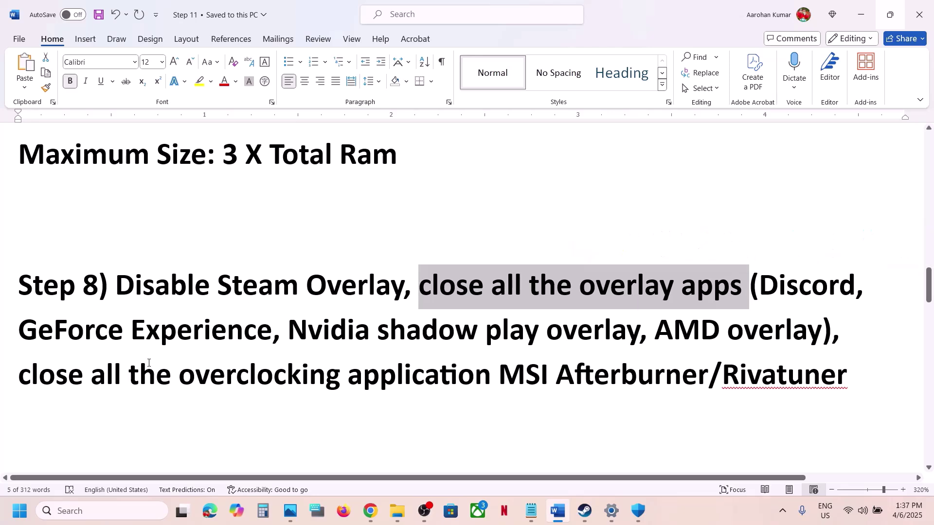
{"action": "left_click_drag", "start_coordinate": [61, 394], "coordinate": [708, 376]}
{"action": "key", "text": "ctrl+c"}
{"action": "left_click", "coordinate": [501, 378]}
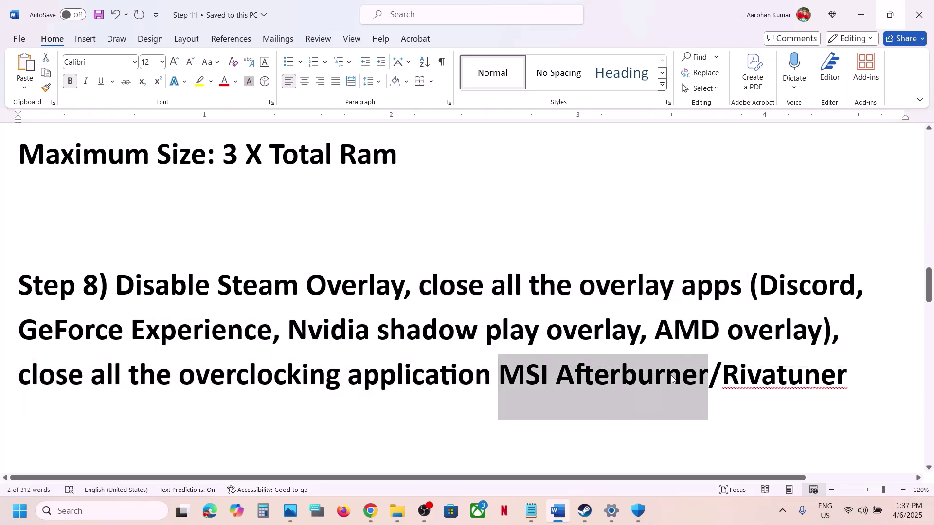
{"action": "left_click", "coordinate": [131, 503]}
{"action": "key", "text": "ctrl+v"}
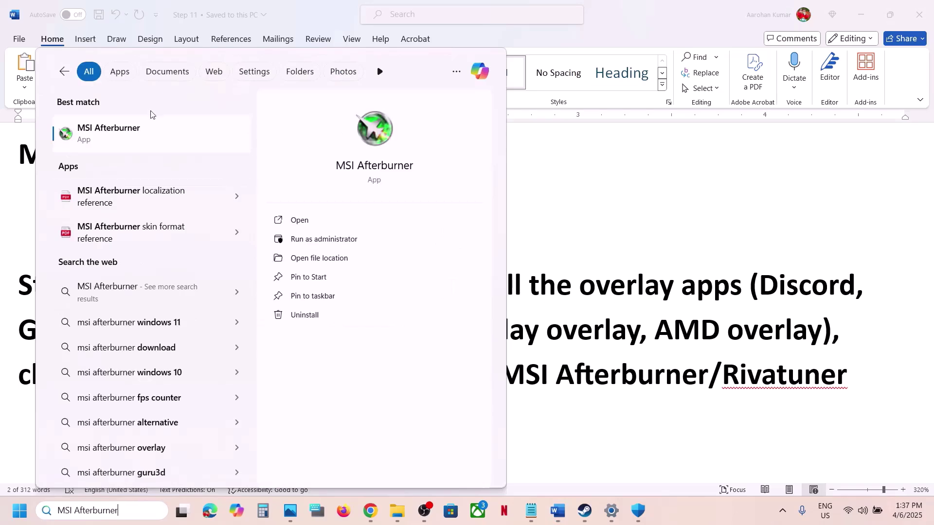
{"action": "left_click", "coordinate": [136, 138]}
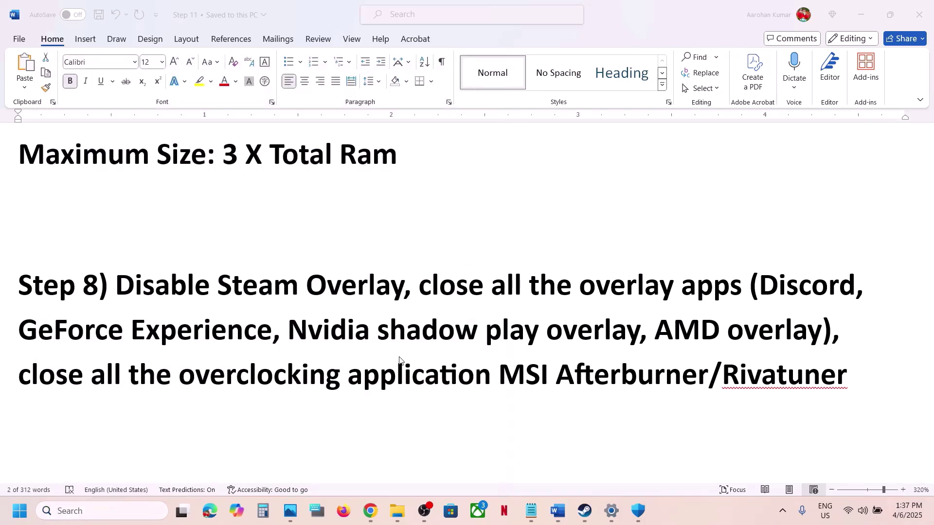
- Copy "Rivatuner" from Step 8 in the Word document and search Windows for it
{"action": "double_click", "coordinate": [785, 374], "text": "ctrl"}
{"action": "double_click", "coordinate": [786, 376]}
{"action": "key", "text": "ctrl+c"}
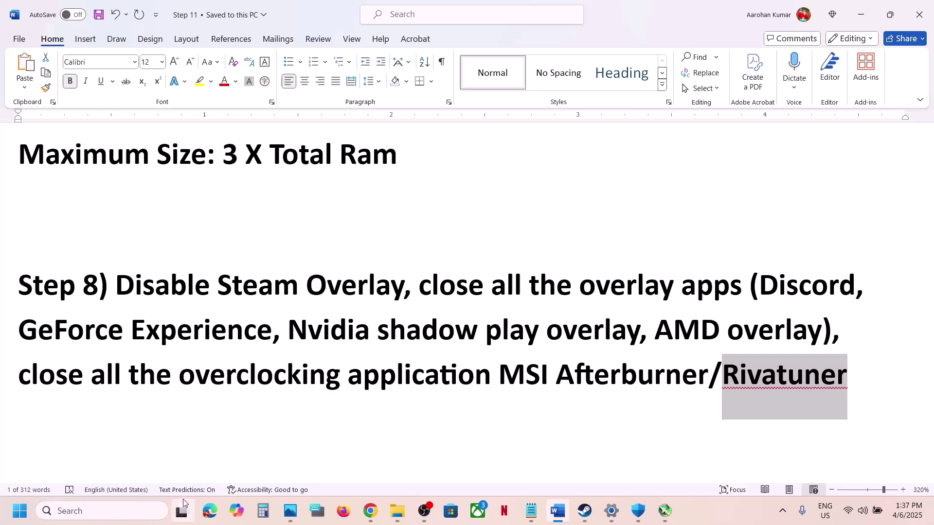
{"action": "left_click", "coordinate": [161, 511]}
{"action": "key", "text": "ctrl+v"}
{"action": "left_click", "coordinate": [667, 426]}
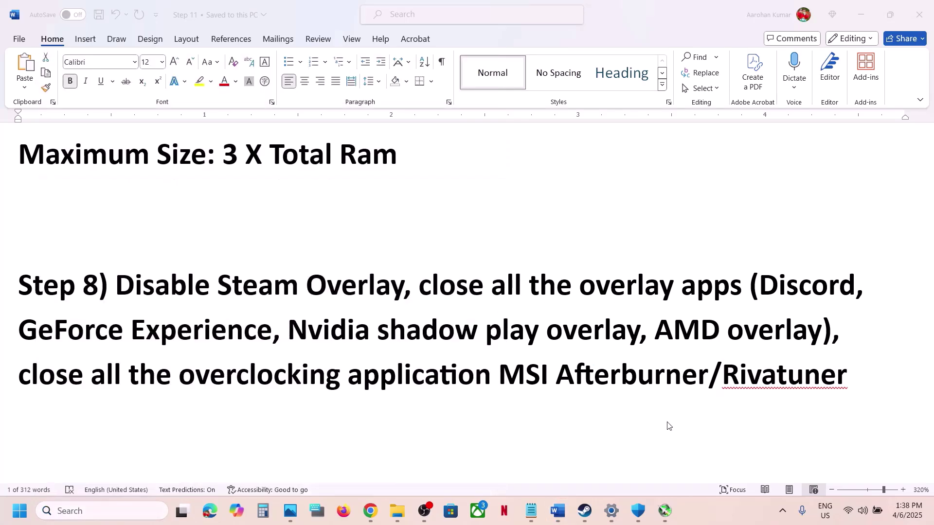
- Close the MSI Afterburner window and quit the MSI Afterburner and RivaTuner processes running in the background
{"action": "left_click", "coordinate": [666, 511]}
{"action": "left_click", "coordinate": [629, 137]}
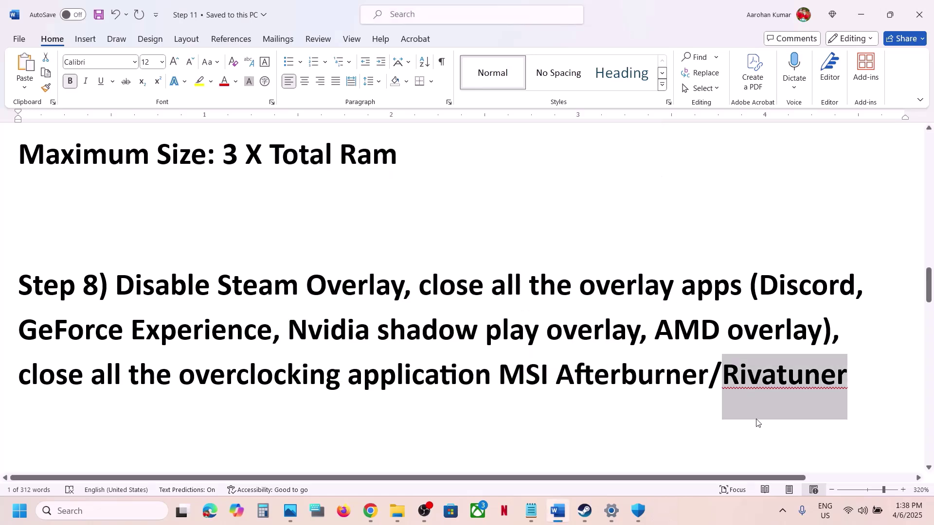
{"action": "left_click", "coordinate": [784, 511]}
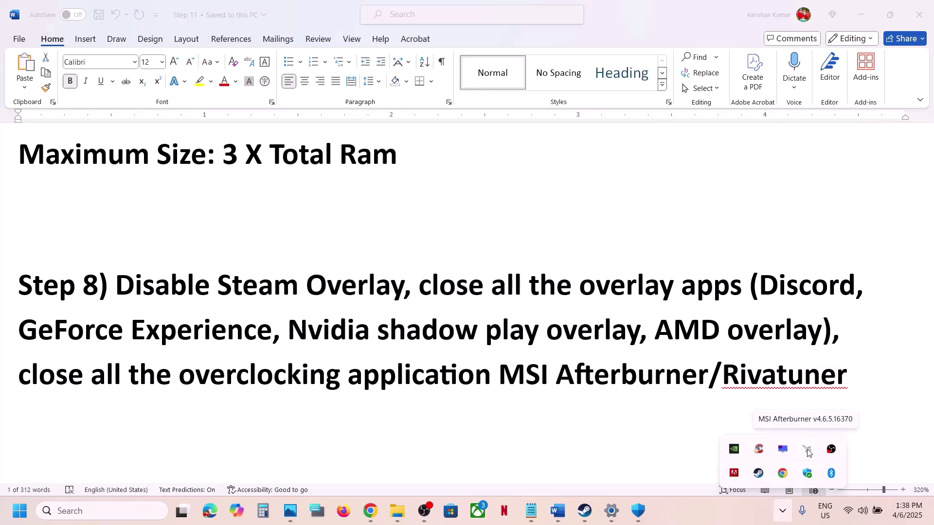
{"action": "right_click", "coordinate": [808, 450]}
{"action": "left_click", "coordinate": [838, 440]}
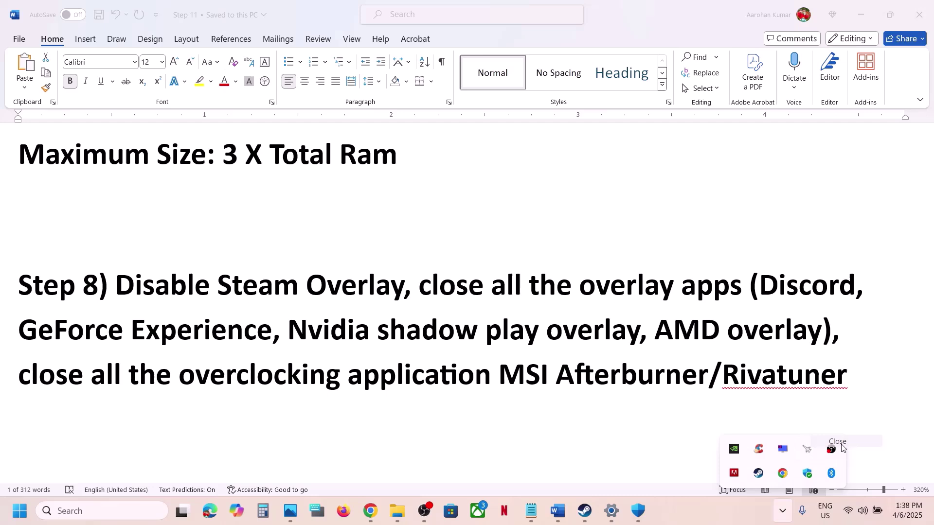
{"action": "right_click", "coordinate": [783, 455]}
{"action": "left_click", "coordinate": [813, 477]}
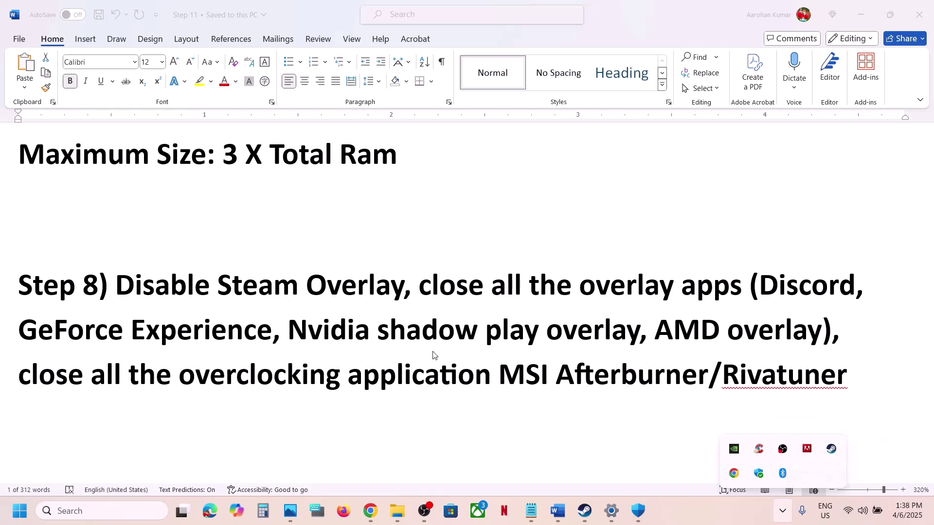
- Highlight the instruction to close overclocking applications in Step 8 and "Install install_pspc_sdk_runtime" in Step 9 of the Word document
{"action": "left_click_drag", "start_coordinate": [30, 375], "coordinate": [482, 374]}
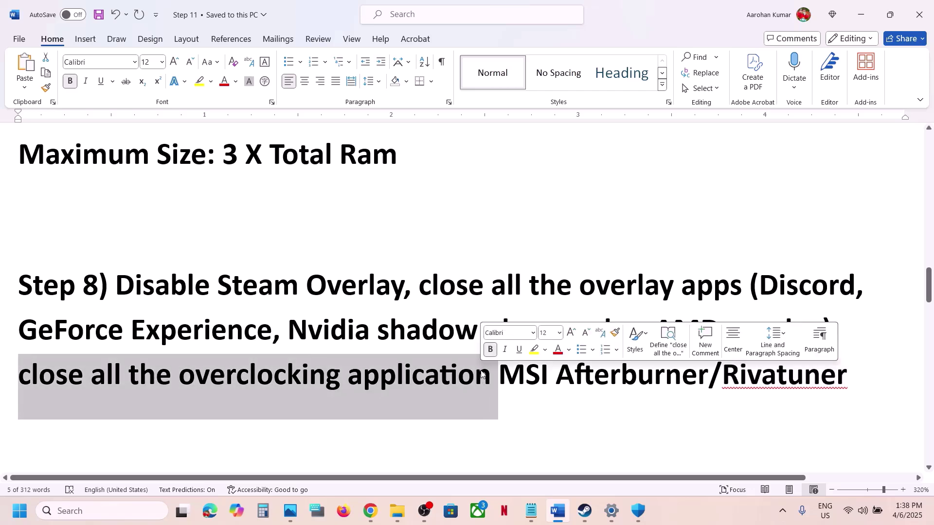
{"action": "scroll", "coordinate": [482, 372], "scroll_direction": "down", "scroll_amount": 5}
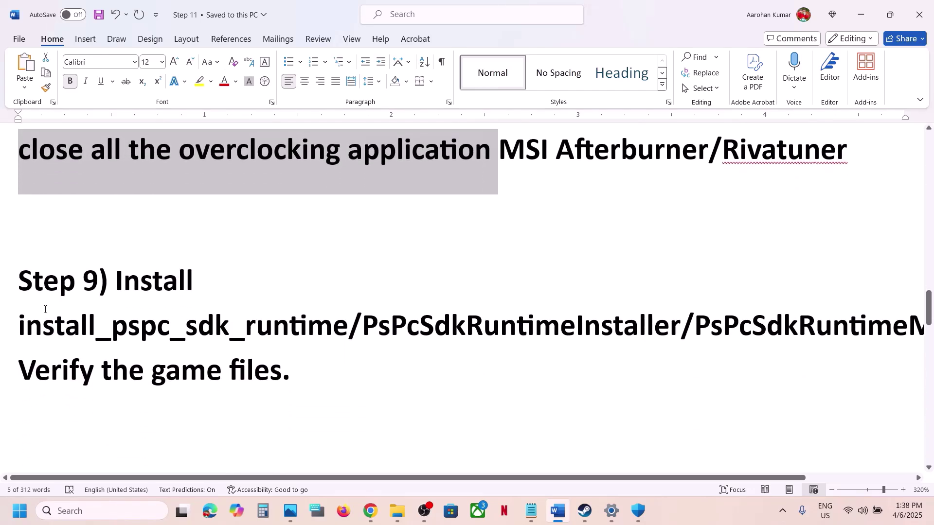
{"action": "left_click_drag", "start_coordinate": [120, 294], "coordinate": [349, 331]}
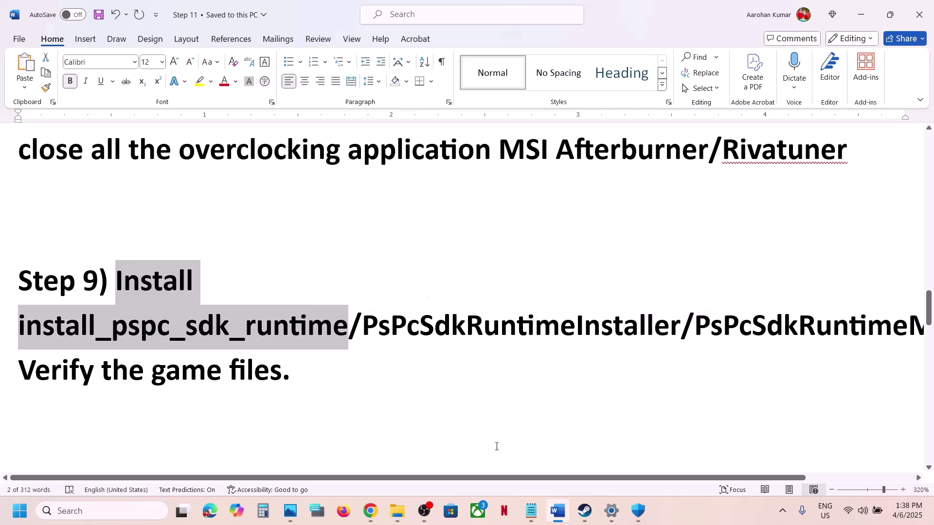
- Switch to Steam, open the local files folder of The Last of Us Part II Remastered, and locate install_pspc_sdk_runtime
{"action": "left_click", "coordinate": [584, 511]}
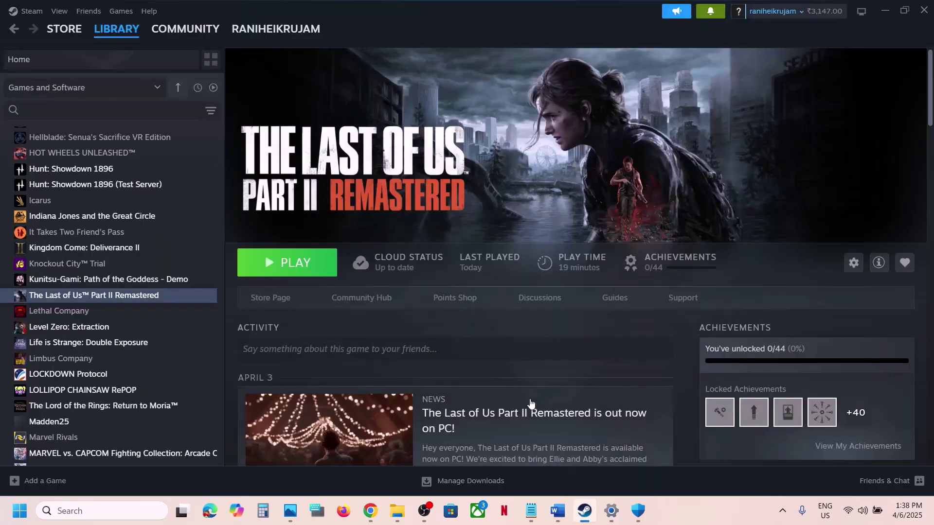
{"action": "right_click", "coordinate": [129, 296]}
{"action": "mouse_move", "coordinate": [160, 367]}
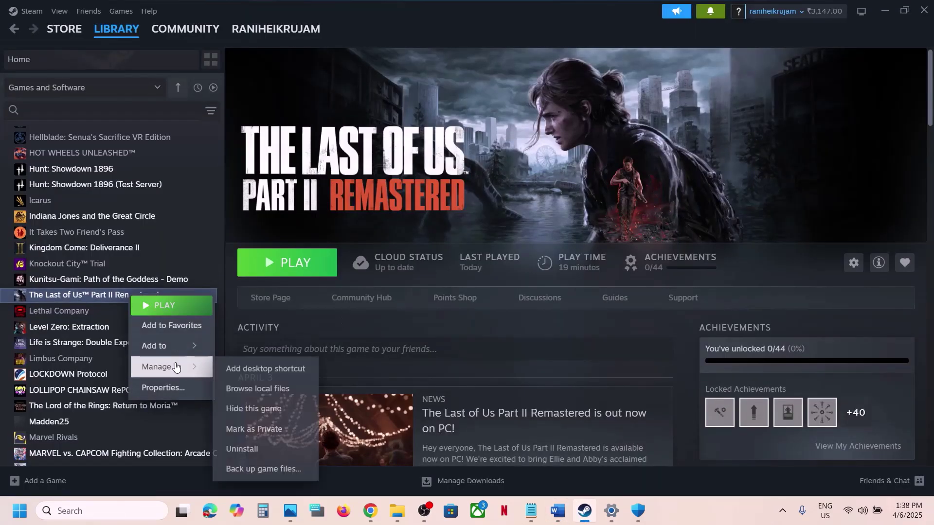
{"action": "left_click", "coordinate": [282, 388]}
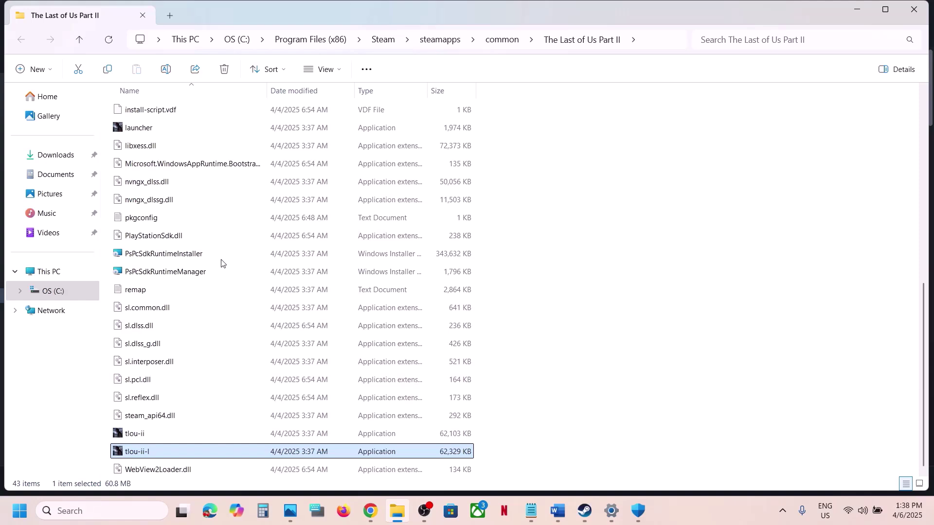
{"action": "scroll", "coordinate": [206, 212], "scroll_direction": "up", "scroll_amount": 3}
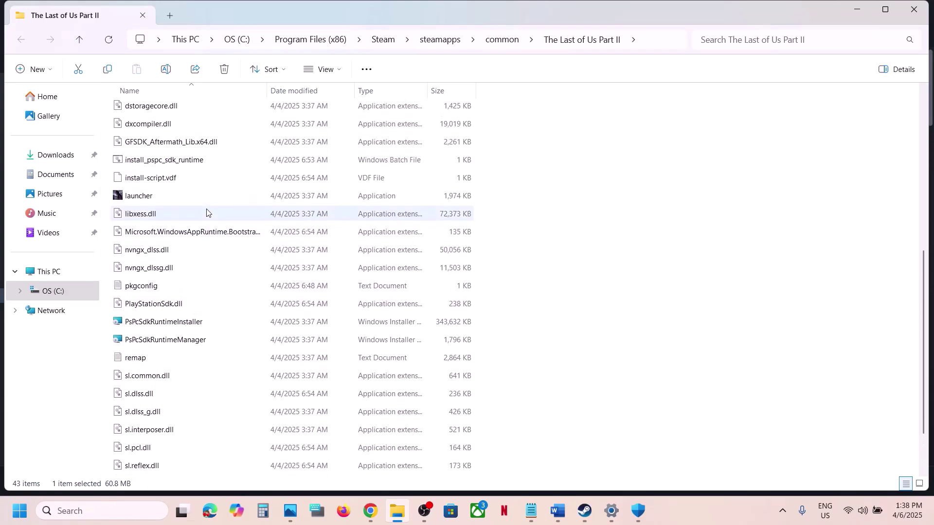
- Run install_pspc_sdk_runtime as administrator and dismiss its console window once it finishes
{"action": "left_click", "coordinate": [169, 161]}
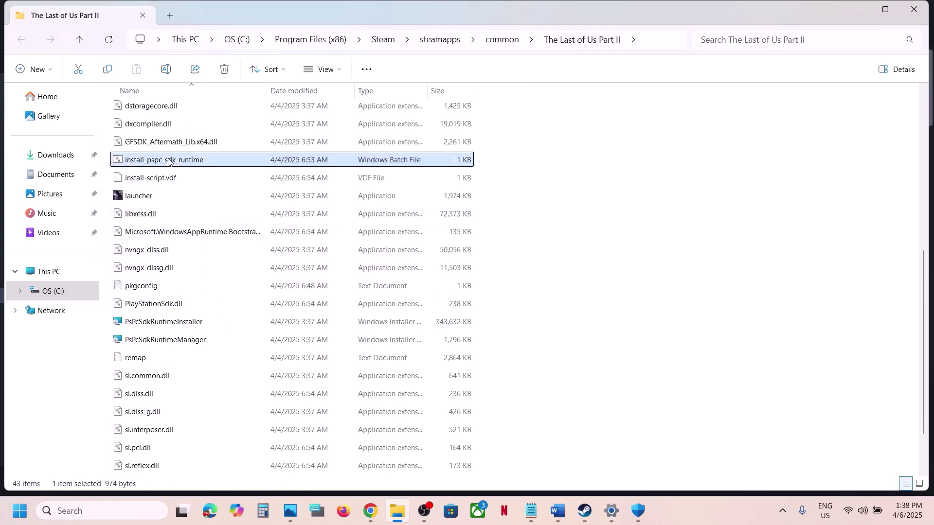
{"action": "right_click", "coordinate": [206, 162]}
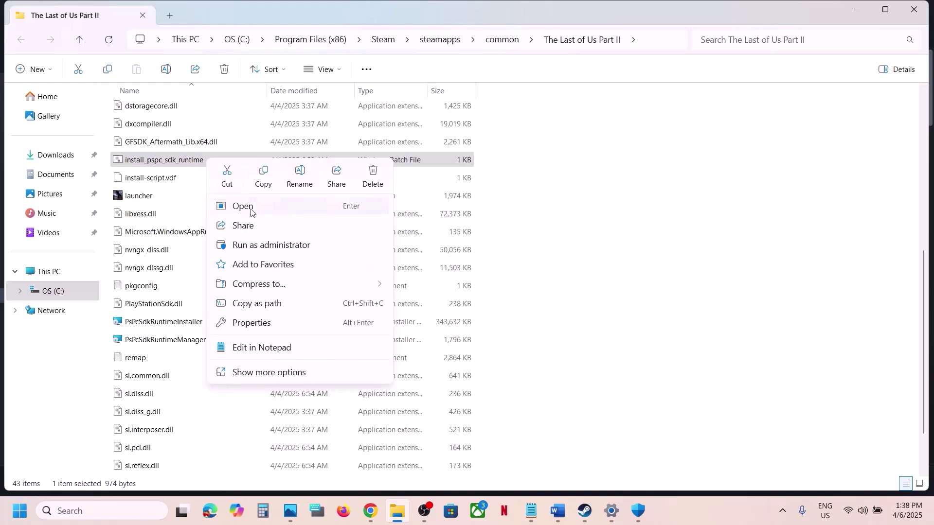
{"action": "left_click", "coordinate": [251, 245]}
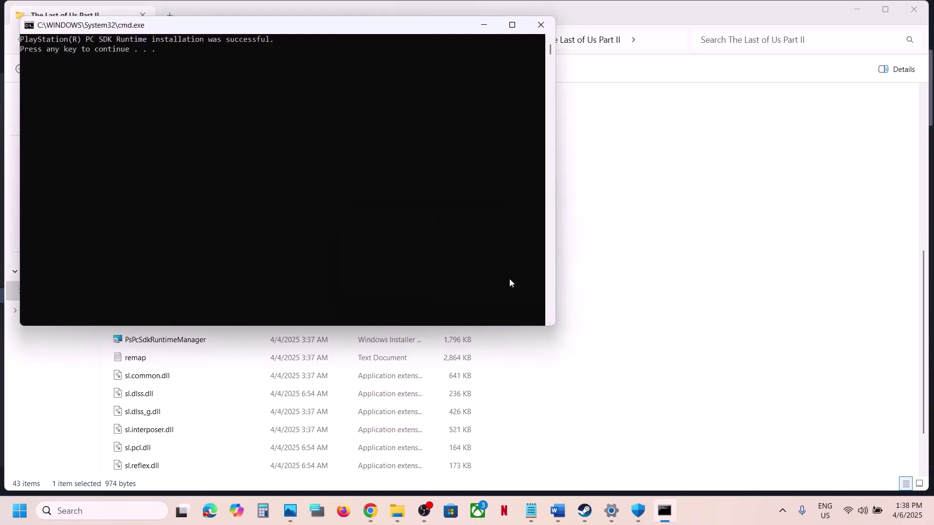
{"action": "left_click", "coordinate": [390, 204]}
{"action": "key", "text": "Return"}
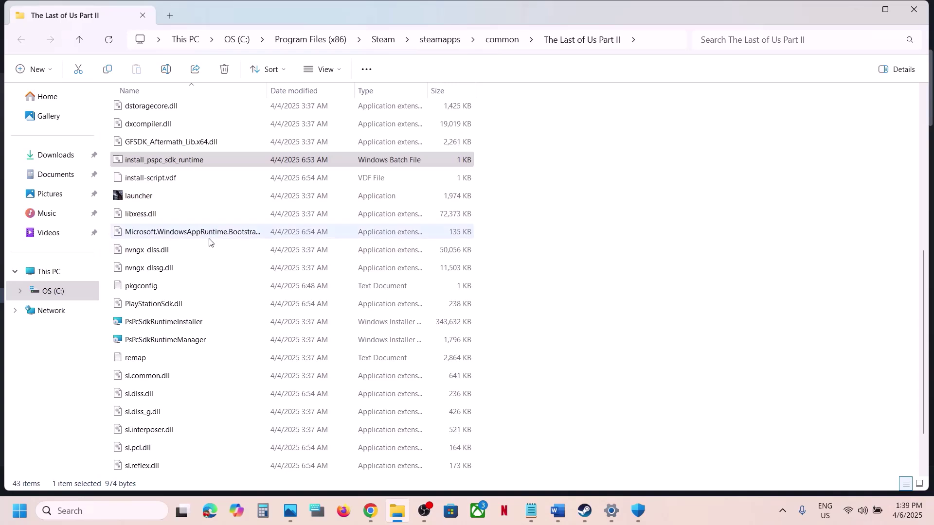
- Run the PsPcSdkRuntimeInstaller and PsPcSdkRuntimeManager packages from the game folder
{"action": "scroll", "coordinate": [220, 295], "scroll_direction": "down", "scroll_amount": 1}
{"action": "left_click", "coordinate": [193, 254]}
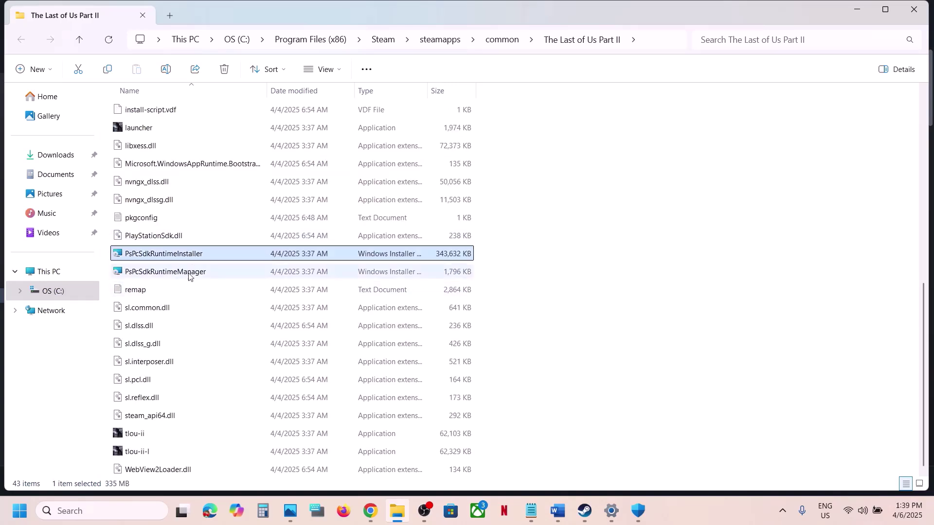
{"action": "left_click", "coordinate": [185, 274]}
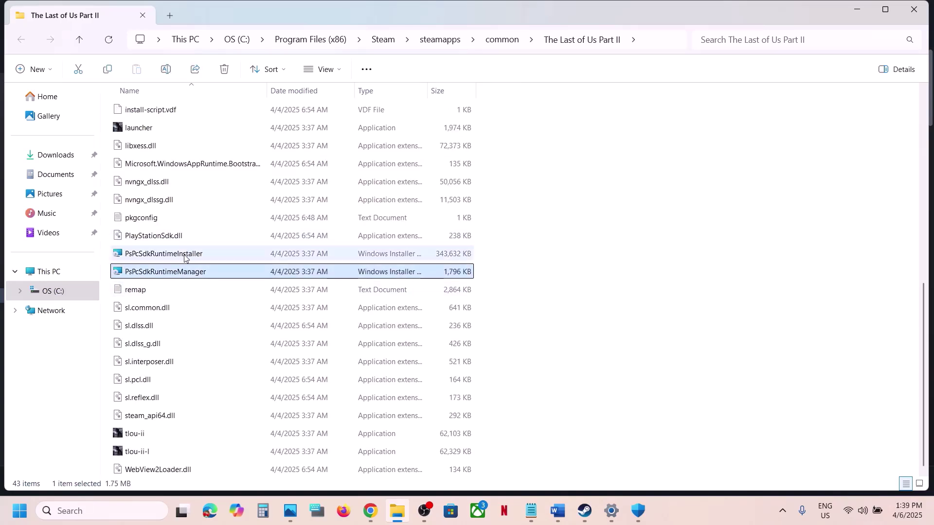
{"action": "left_click", "coordinate": [189, 257]}
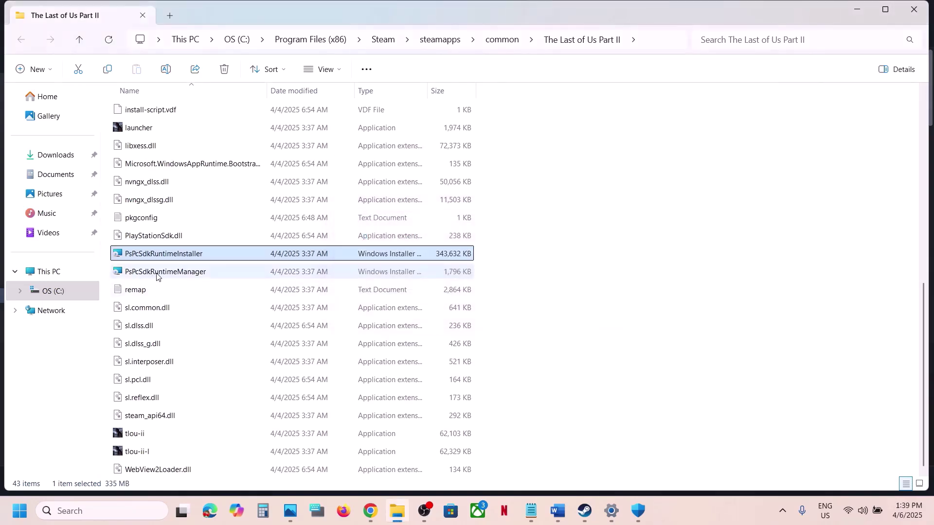
{"action": "left_click", "coordinate": [157, 276]}
{"action": "double_click", "coordinate": [189, 275]}
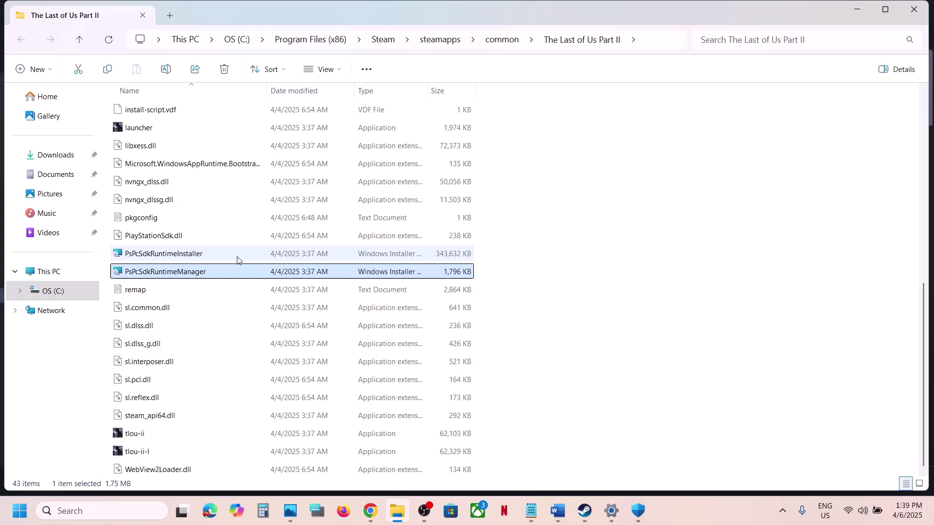
{"action": "double_click", "coordinate": [193, 276]}
- Switch to Steam, return to the Word document, and read on to the Step 10 instructions
{"action": "left_click", "coordinate": [588, 518]}
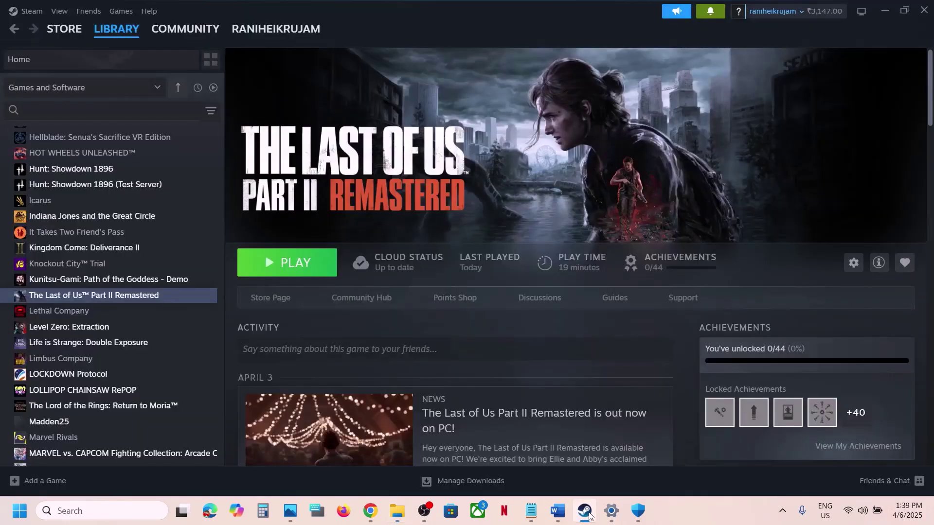
{"action": "left_click", "coordinate": [558, 511]}
{"action": "scroll", "coordinate": [340, 259], "scroll_direction": "down", "scroll_amount": 3}
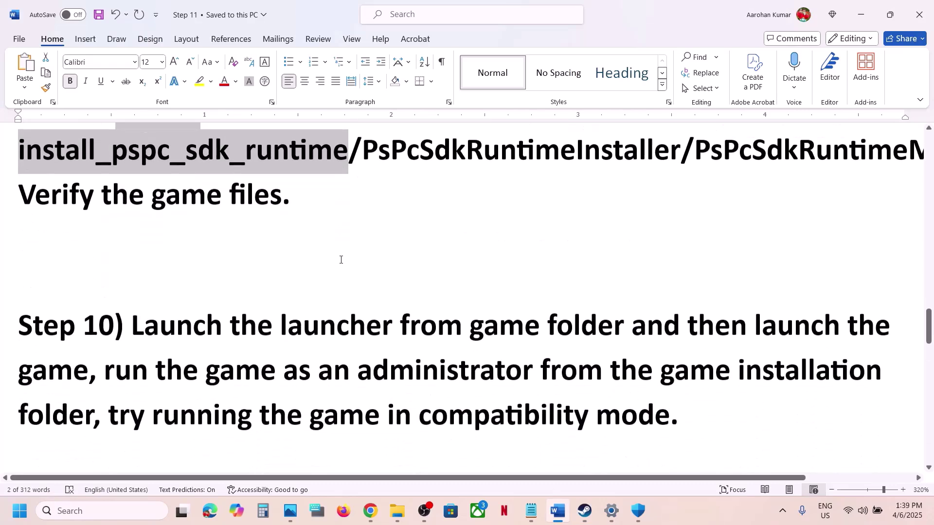
- Highlight the Step 9 note about verifying files, switch to Steam, and verify The Last of Us Part II Remastered's game file integrity
{"action": "scroll", "coordinate": [341, 260], "scroll_direction": "up", "scroll_amount": 3}
{"action": "left_click_drag", "start_coordinate": [68, 347], "coordinate": [317, 346]}
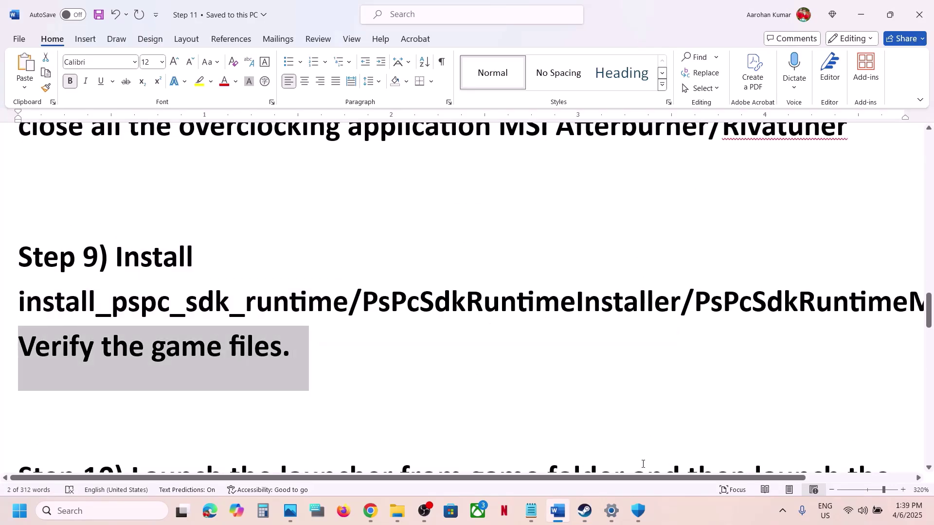
{"action": "left_click", "coordinate": [585, 511]}
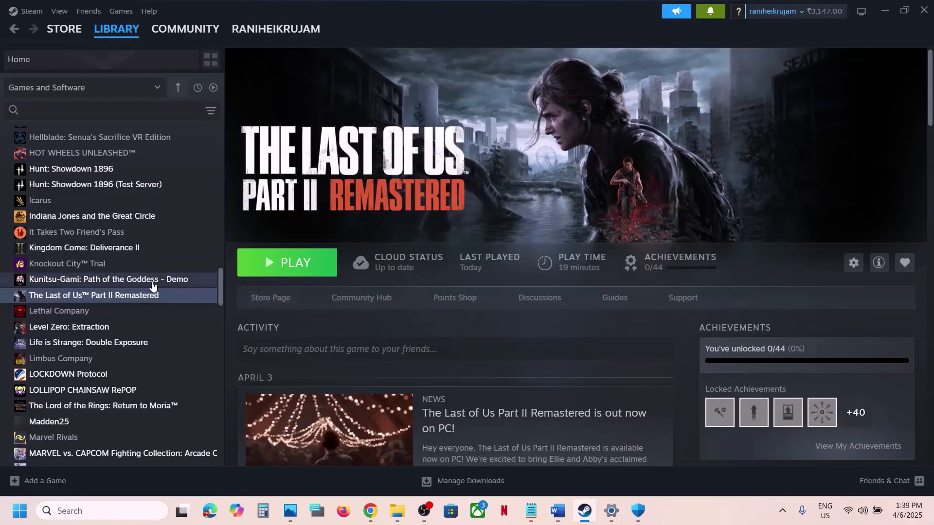
{"action": "right_click", "coordinate": [133, 295]}
{"action": "left_click", "coordinate": [180, 383]}
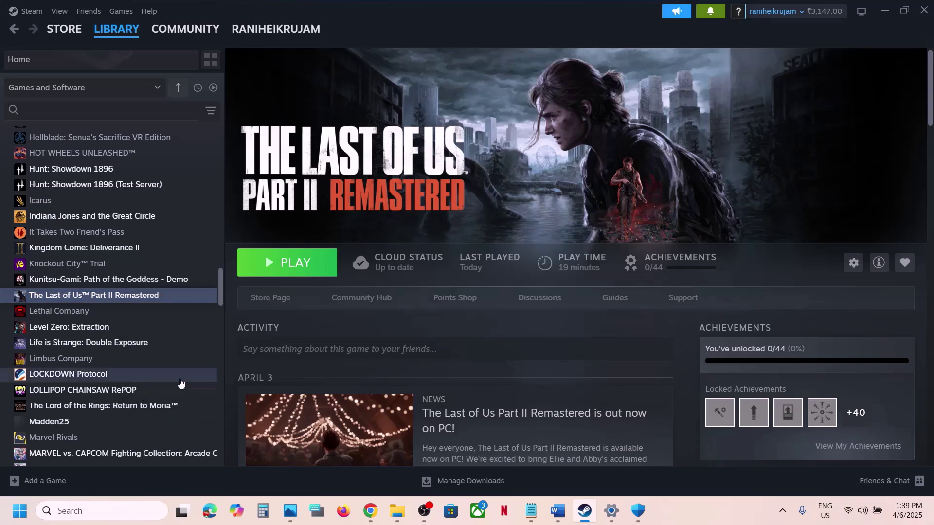
{"action": "left_click", "coordinate": [292, 197]}
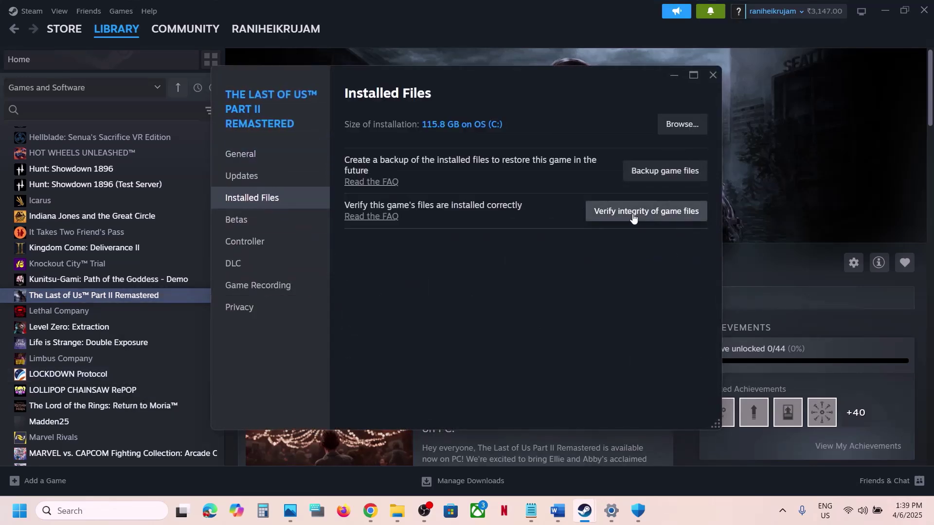
{"action": "left_click", "coordinate": [670, 220]}
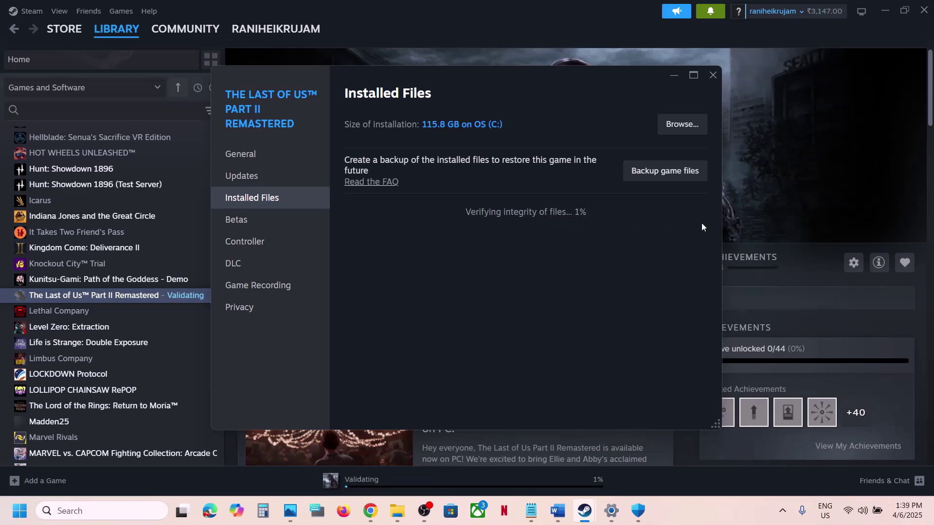
{"action": "left_click", "coordinate": [733, 223]}
- Return to the Word document and highlight the Step 10 instruction to launch the launcher from the game folder
{"action": "left_click", "coordinate": [560, 511]}
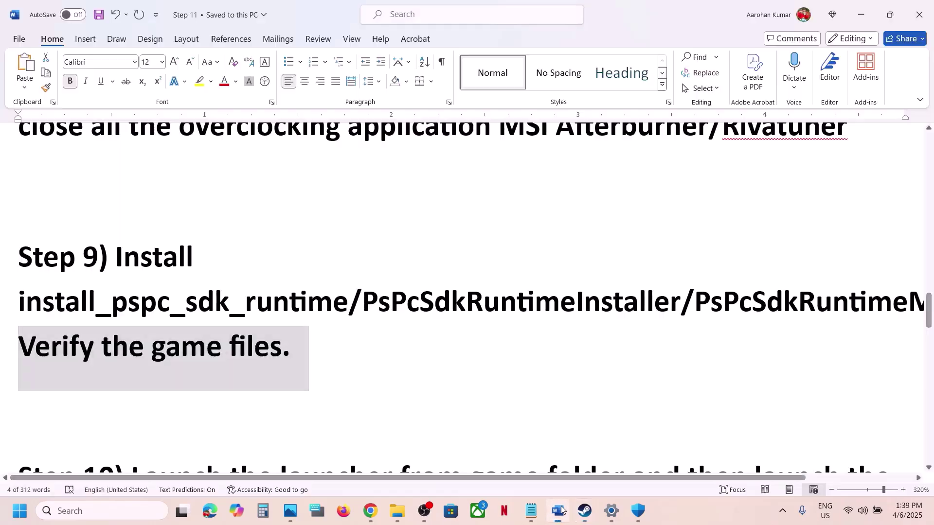
{"action": "scroll", "coordinate": [290, 267], "scroll_direction": "down", "scroll_amount": 4}
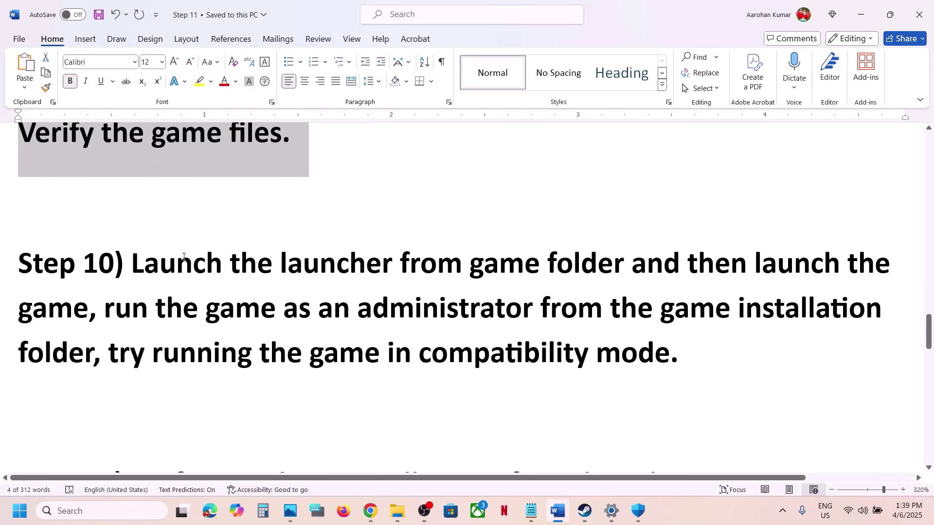
{"action": "left_click_drag", "start_coordinate": [179, 258], "coordinate": [618, 268]}
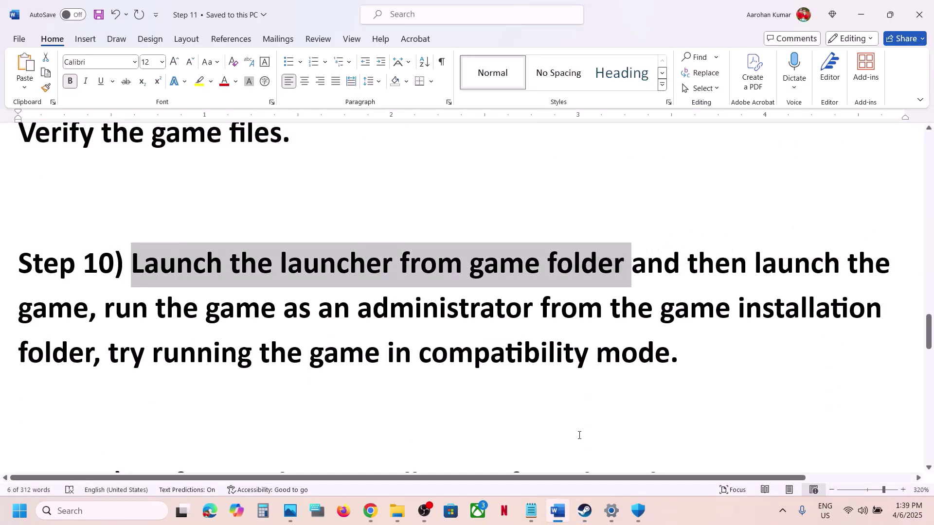
- Switch to Steam, open the local files folder of The Last of Us Part II Remastered, and select the launcher application
{"action": "left_click", "coordinate": [586, 509]}
{"action": "left_click", "coordinate": [554, 454]}
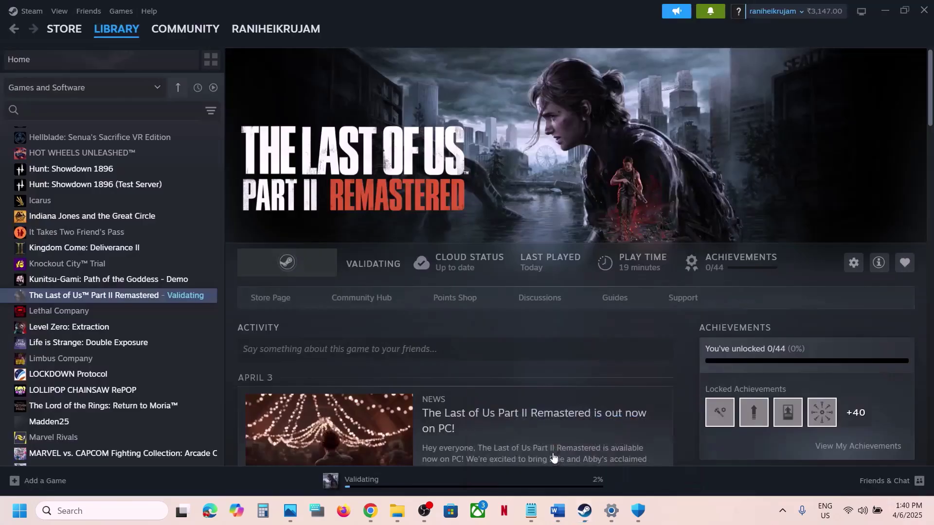
{"action": "right_click", "coordinate": [161, 294]}
{"action": "mouse_move", "coordinate": [207, 349]}
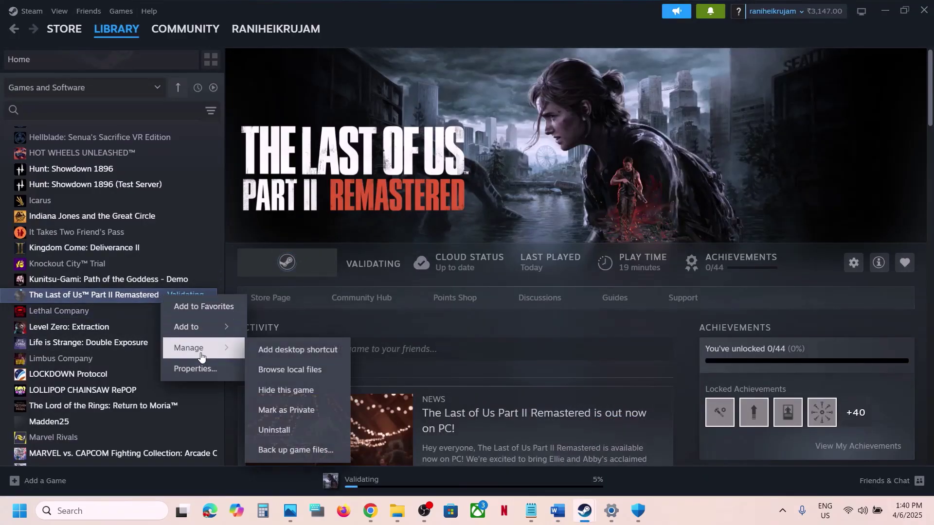
{"action": "left_click", "coordinate": [304, 369]}
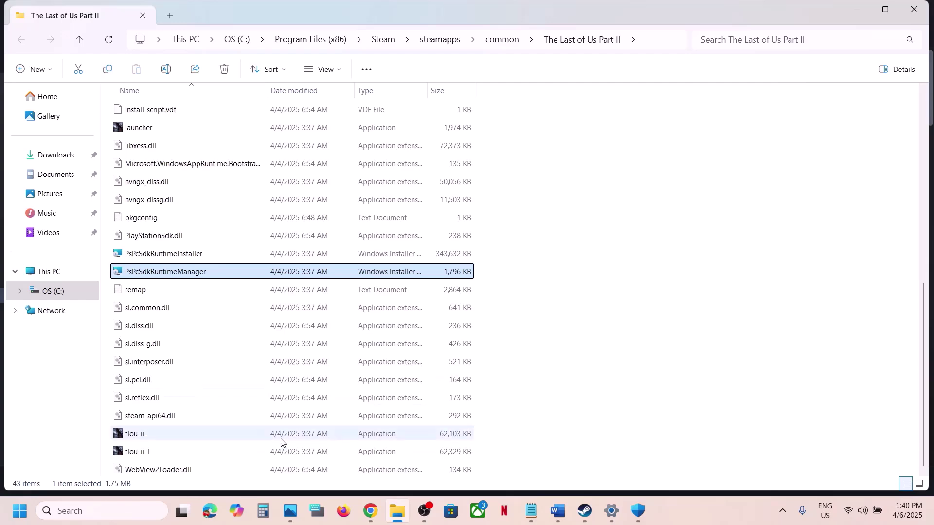
{"action": "left_click", "coordinate": [550, 511]}
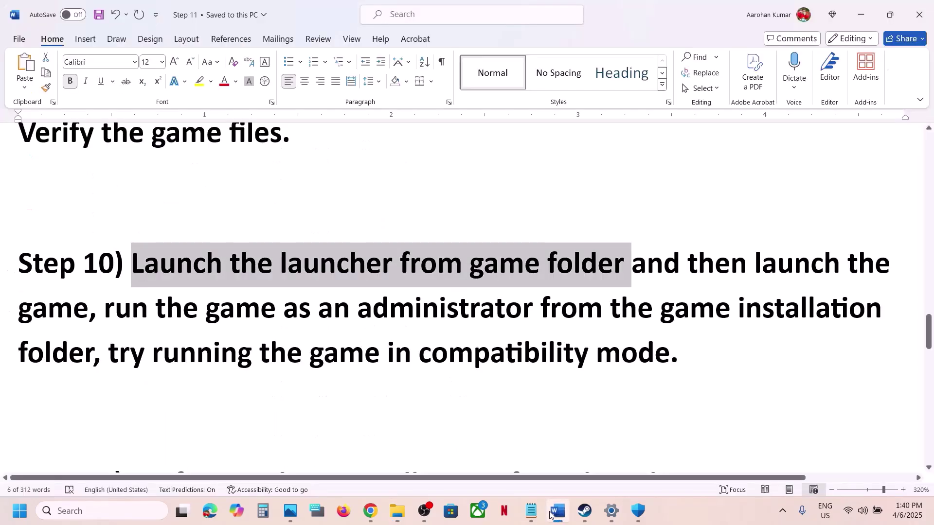
{"action": "left_click", "coordinate": [550, 511]}
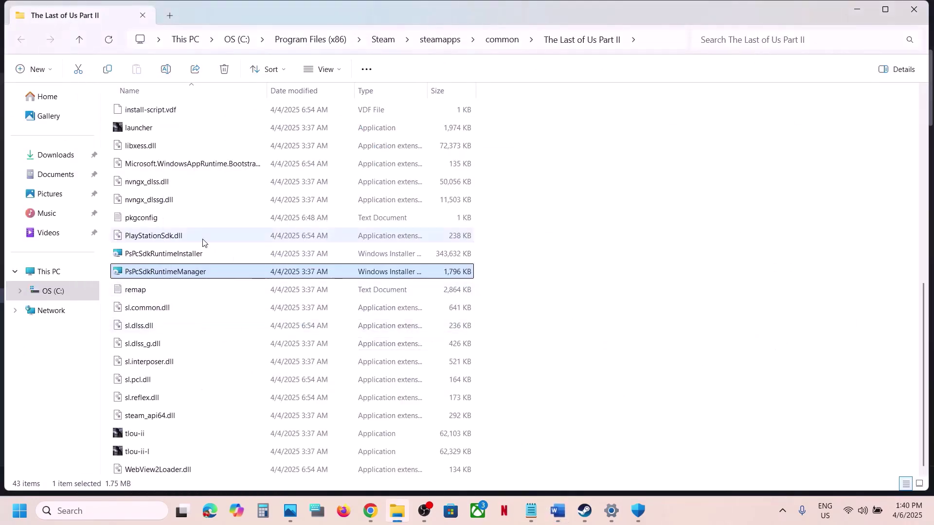
{"action": "scroll", "coordinate": [202, 242], "scroll_direction": "up", "scroll_amount": 2}
{"action": "left_click", "coordinate": [146, 195]}
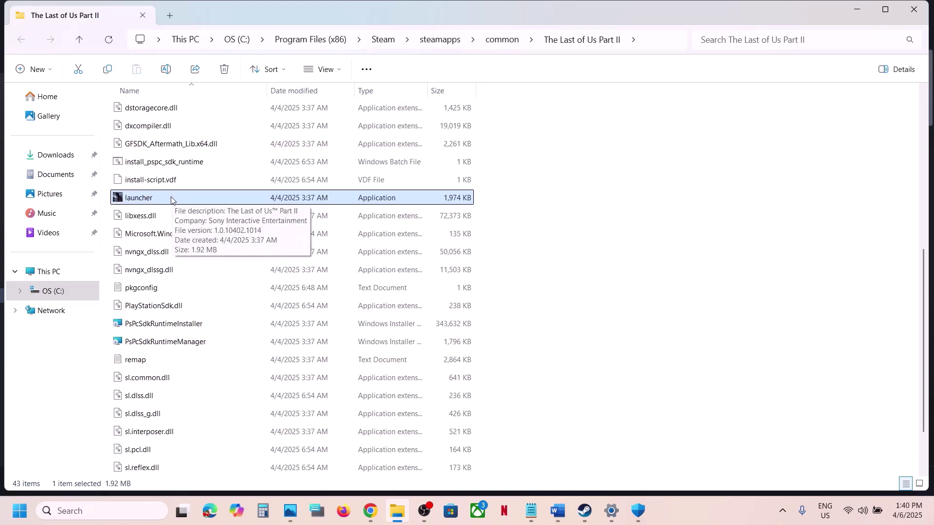
- Set the tlou-ii application in the game folder to run as an administrator and apply the change
{"action": "scroll", "coordinate": [171, 199], "scroll_direction": "down", "scroll_amount": 2}
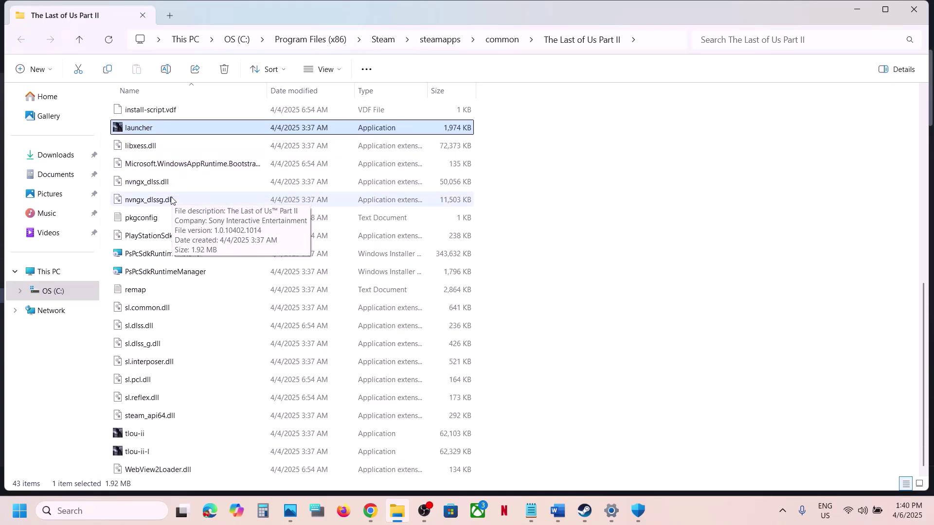
{"action": "left_click", "coordinate": [151, 436]}
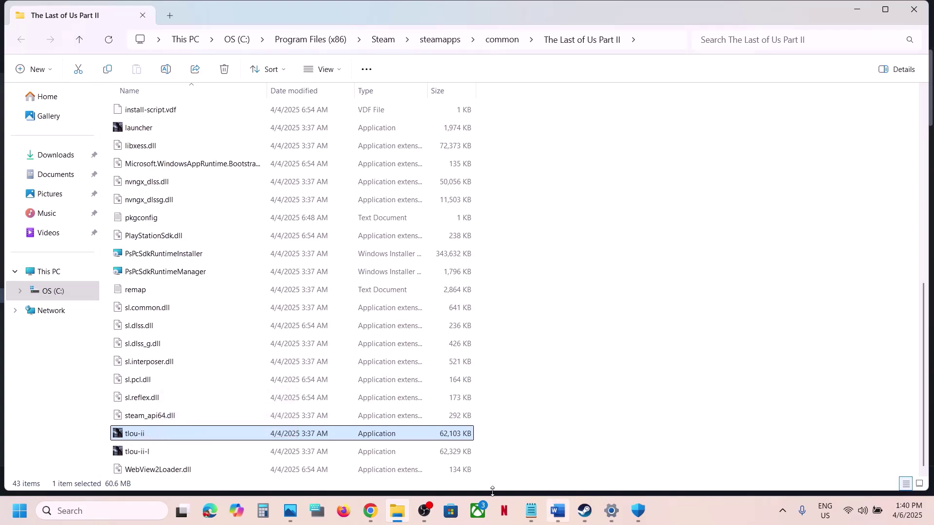
{"action": "right_click", "coordinate": [155, 435]}
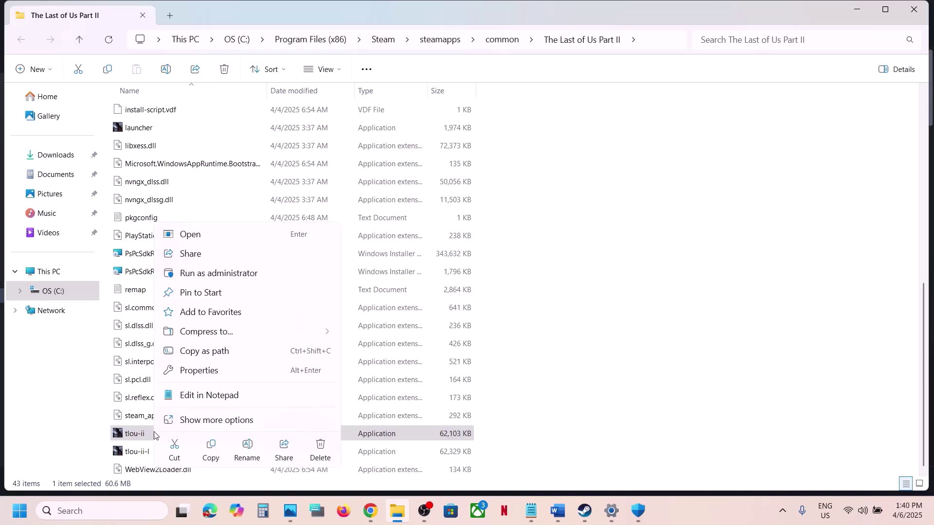
{"action": "left_click", "coordinate": [204, 372]}
{"action": "left_click", "coordinate": [285, 193]}
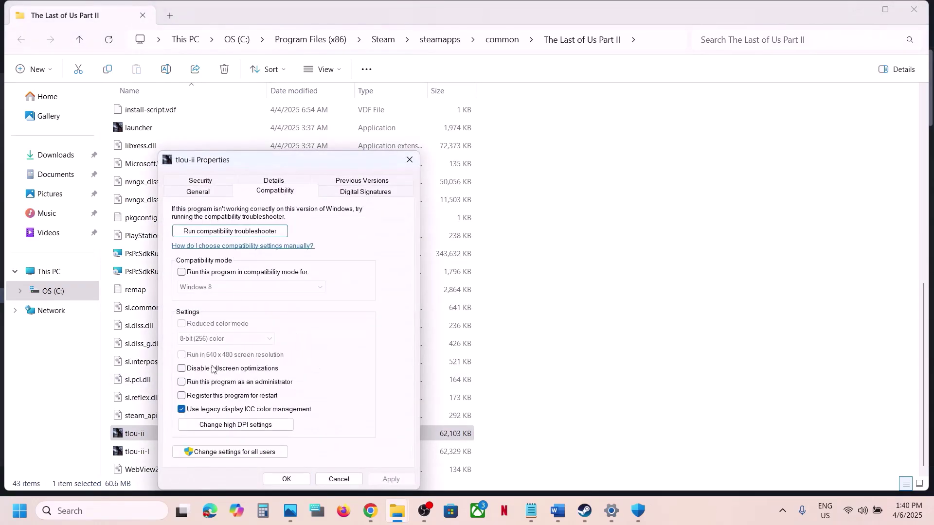
{"action": "left_click", "coordinate": [182, 383]}
{"action": "left_click", "coordinate": [389, 479]}
{"action": "left_click", "coordinate": [301, 480]}
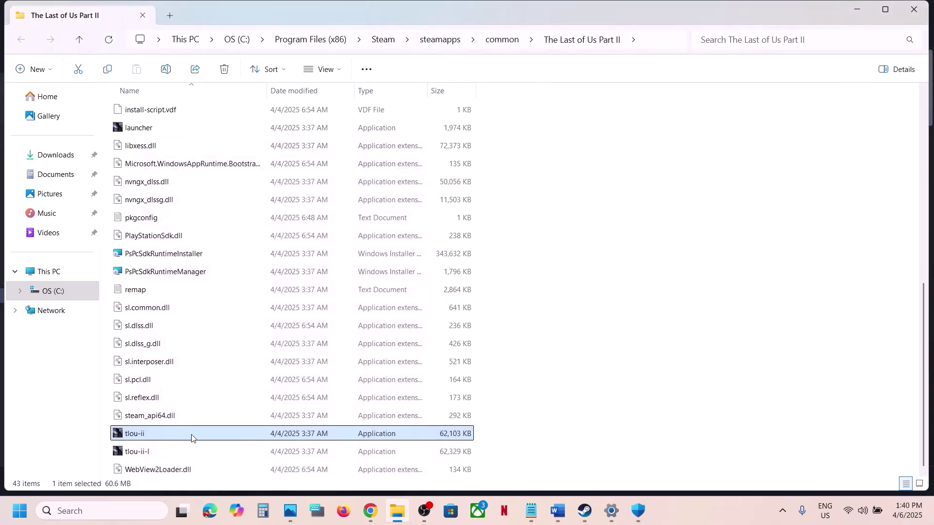
- Reopen the tlou-ii compatibility settings, enable compatibility mode for Windows 8, and apply it
{"action": "right_click", "coordinate": [191, 439]}
{"action": "left_click", "coordinate": [249, 375]}
{"action": "left_click", "coordinate": [294, 195]}
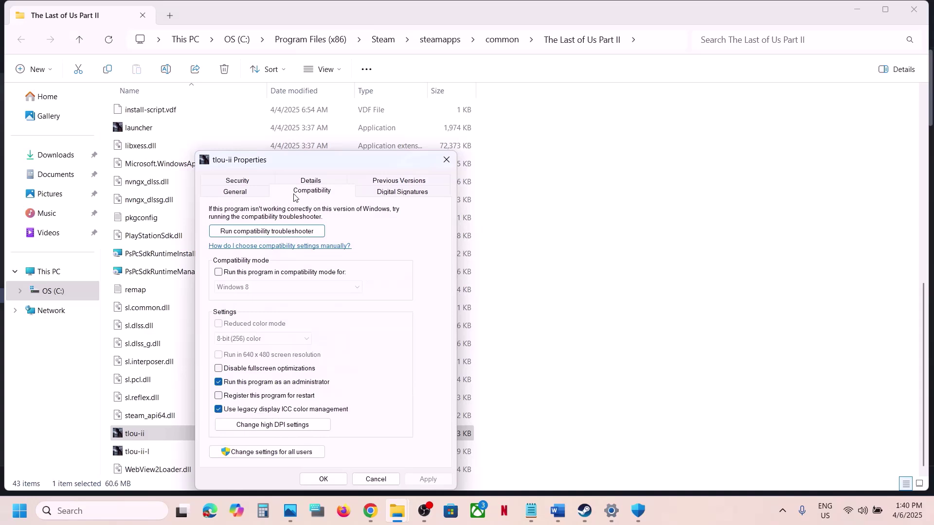
{"action": "left_click", "coordinate": [219, 273]}
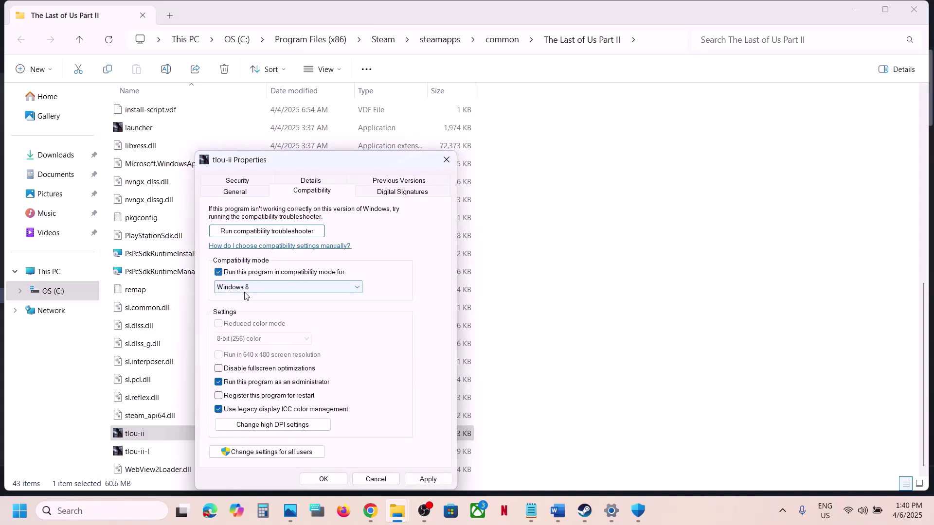
{"action": "left_click", "coordinate": [428, 479]}
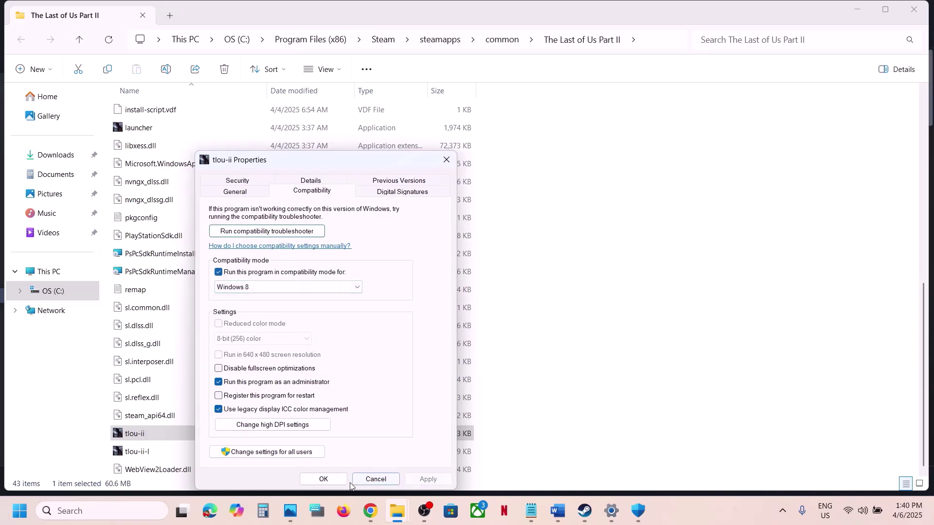
- Change tlou-ii's compatibility mode to Windows 7, disable fullscreen optimizations, and apply both settings
{"action": "left_click", "coordinate": [253, 287]}
{"action": "left_click", "coordinate": [248, 322]}
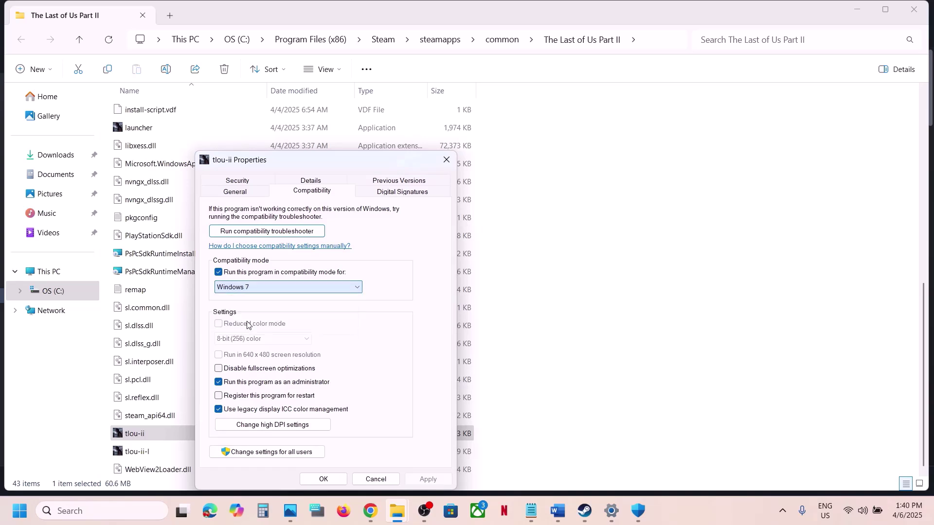
{"action": "left_click", "coordinate": [428, 479]}
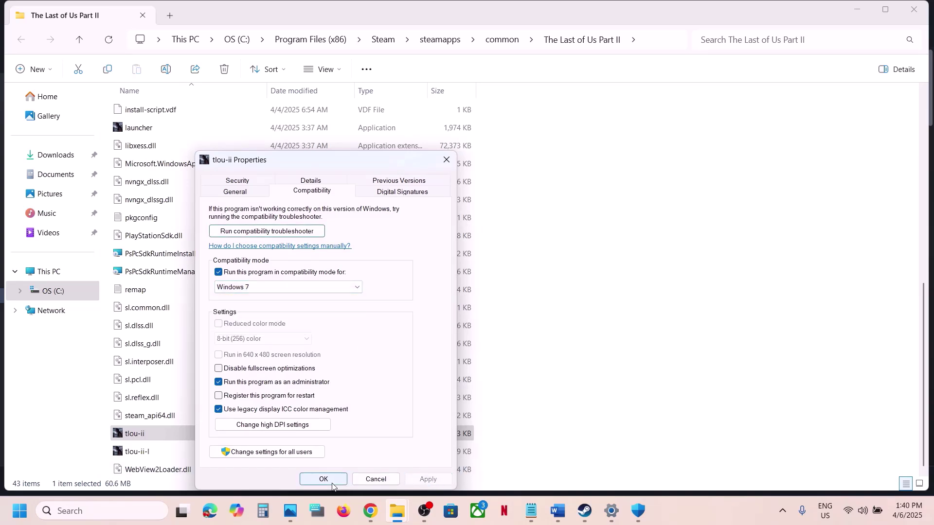
{"action": "left_click", "coordinate": [219, 369]}
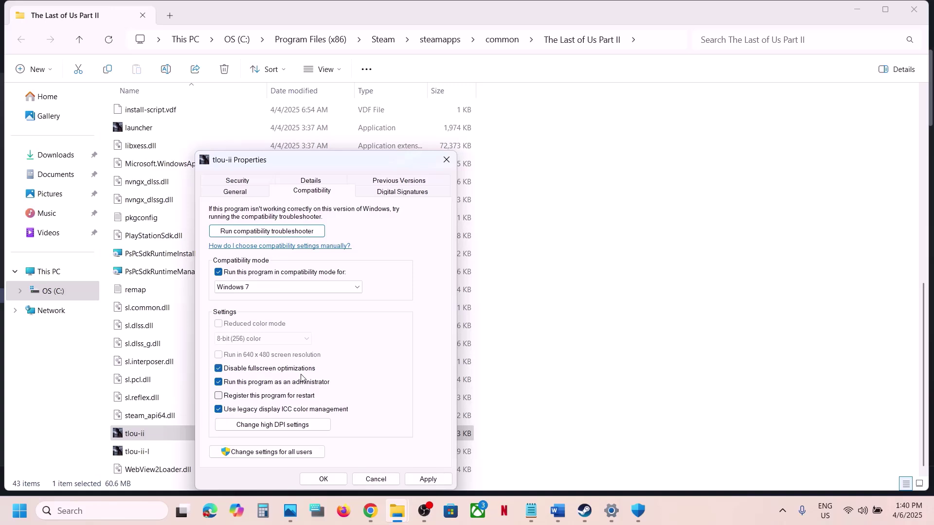
{"action": "left_click", "coordinate": [428, 479]}
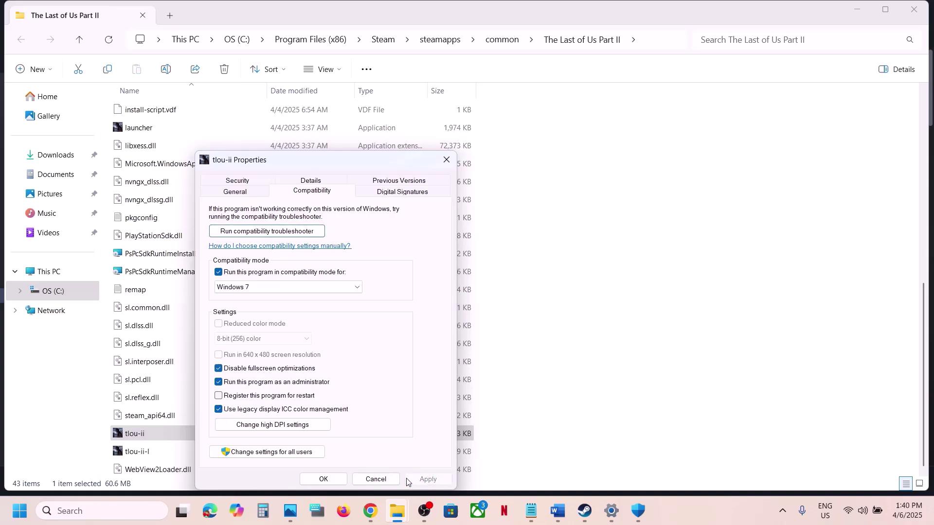
{"action": "left_click", "coordinate": [337, 485]}
- Clear tlou-ii's compatibility mode, fullscreen optimization, administrator, and legacy ICC color management settings and apply the changes
{"action": "left_click", "coordinate": [157, 458]}
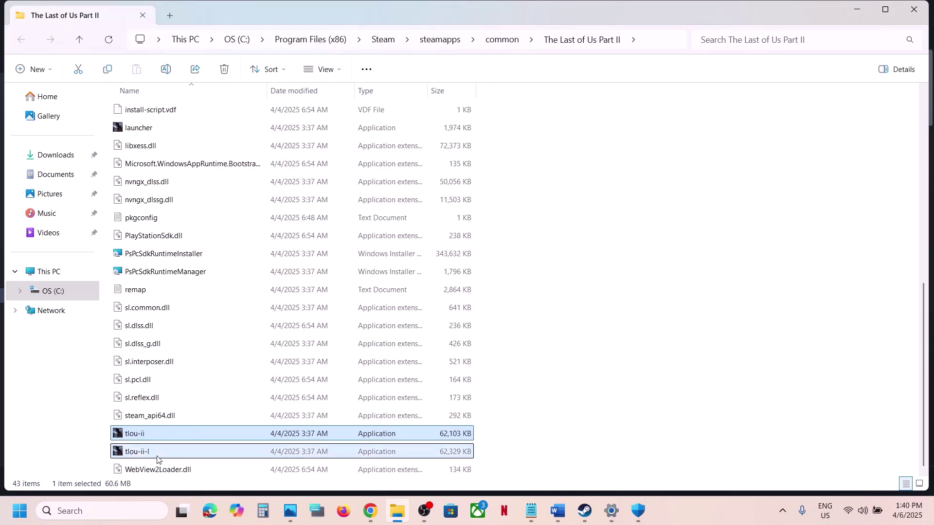
{"action": "right_click", "coordinate": [147, 437]}
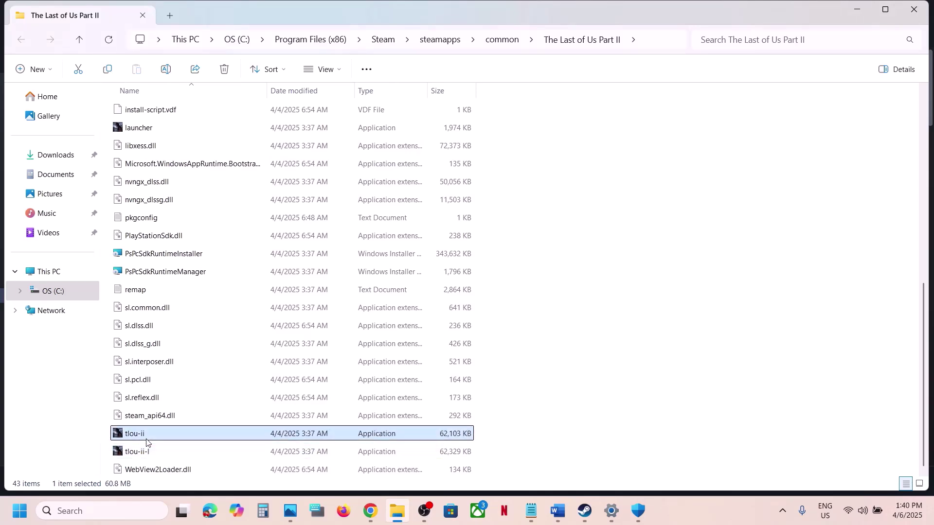
{"action": "left_click", "coordinate": [201, 380]}
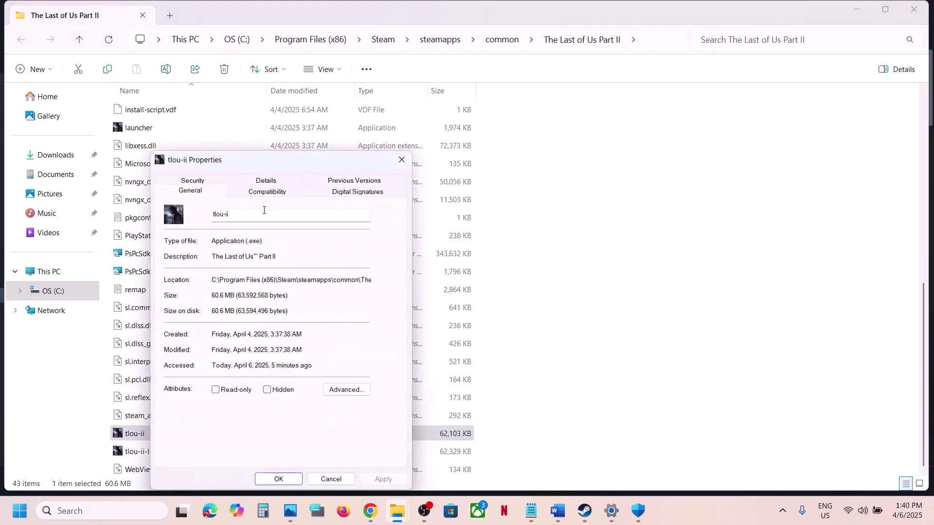
{"action": "left_click", "coordinate": [260, 194]}
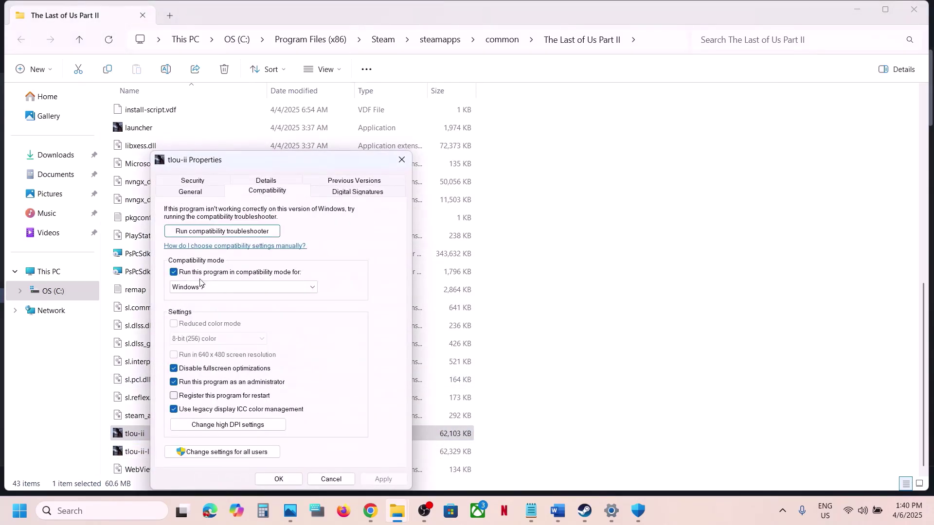
{"action": "left_click", "coordinate": [174, 273]}
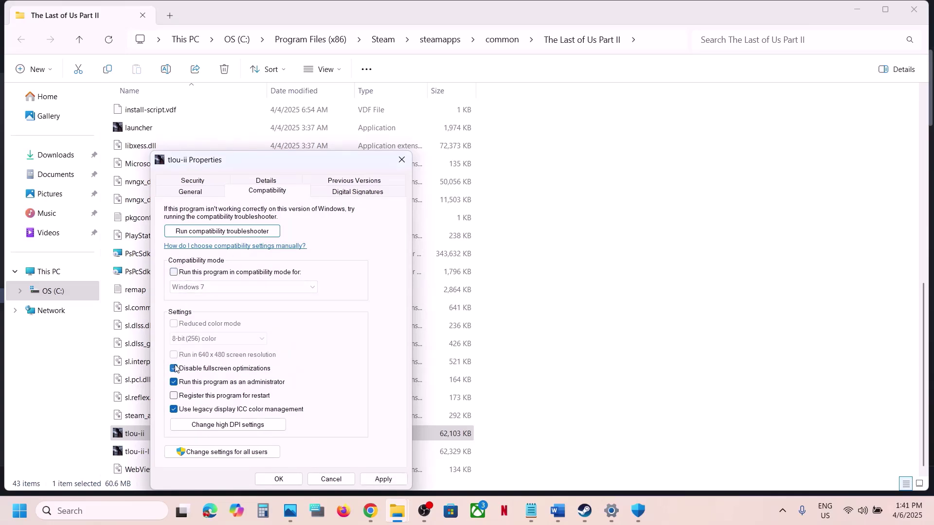
{"action": "left_click", "coordinate": [173, 410]}
{"action": "left_click", "coordinate": [383, 479]}
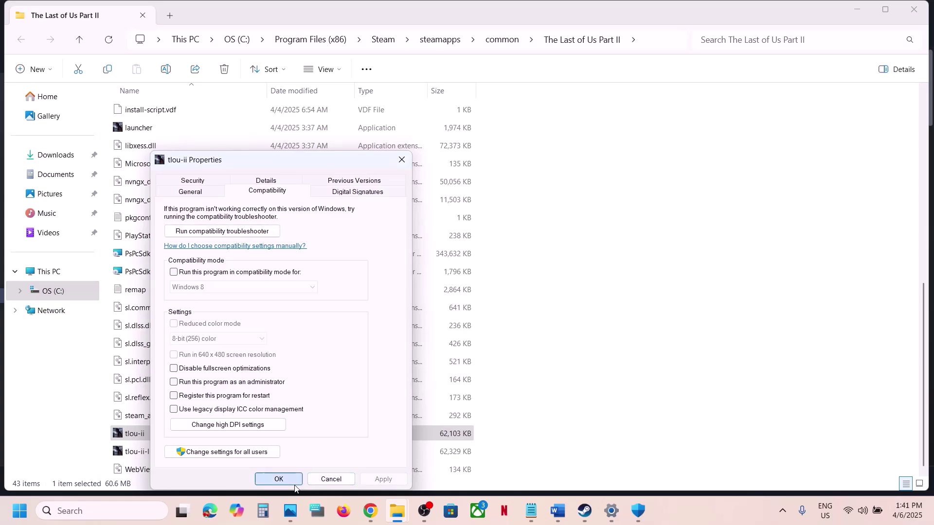
{"action": "left_click", "coordinate": [294, 484]}
- Check the file validation in Steam, return to the Word document, and read on to the Step 11 graphics driver instructions
{"action": "left_click", "coordinate": [586, 510]}
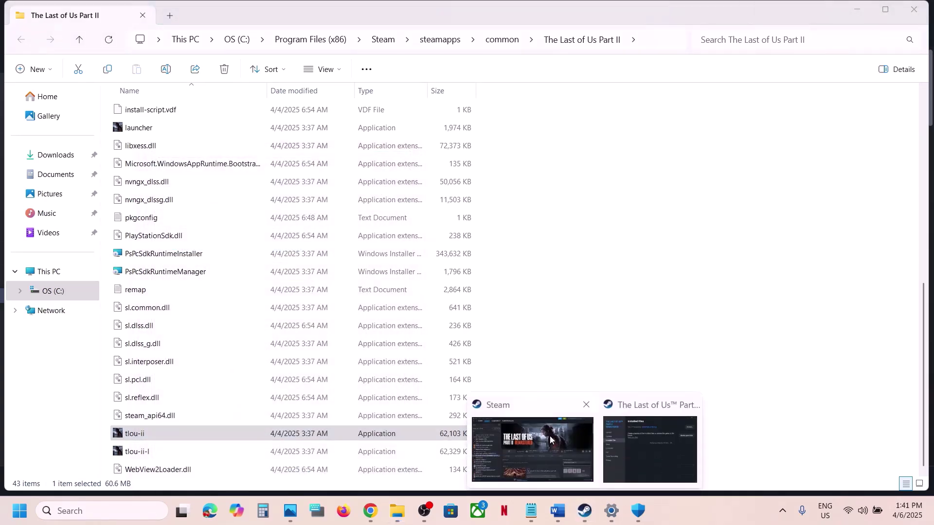
{"action": "left_click", "coordinate": [551, 440]}
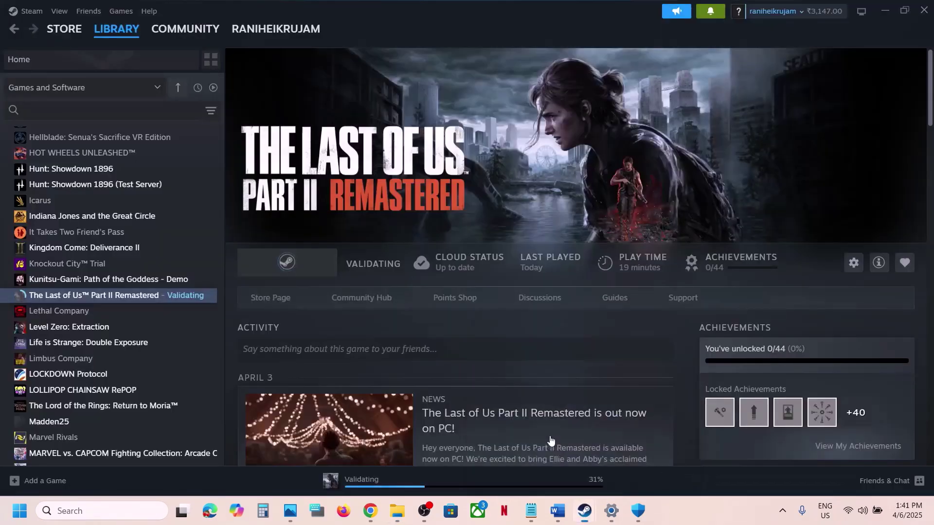
{"action": "left_click", "coordinate": [557, 511]}
{"action": "scroll", "coordinate": [388, 325], "scroll_direction": "down", "scroll_amount": 4}
{"action": "scroll", "coordinate": [388, 325], "scroll_direction": "down", "scroll_amount": 1}
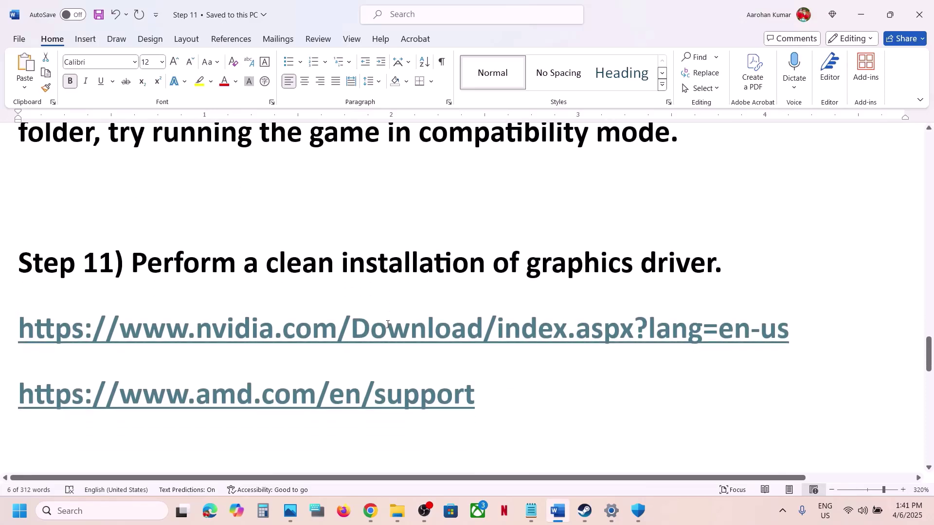
- Highlight the Step 11 clean driver installation instruction with its NVIDIA and AMD links, and open the NVIDIA driver download link
{"action": "left_click_drag", "start_coordinate": [162, 258], "coordinate": [713, 265]}
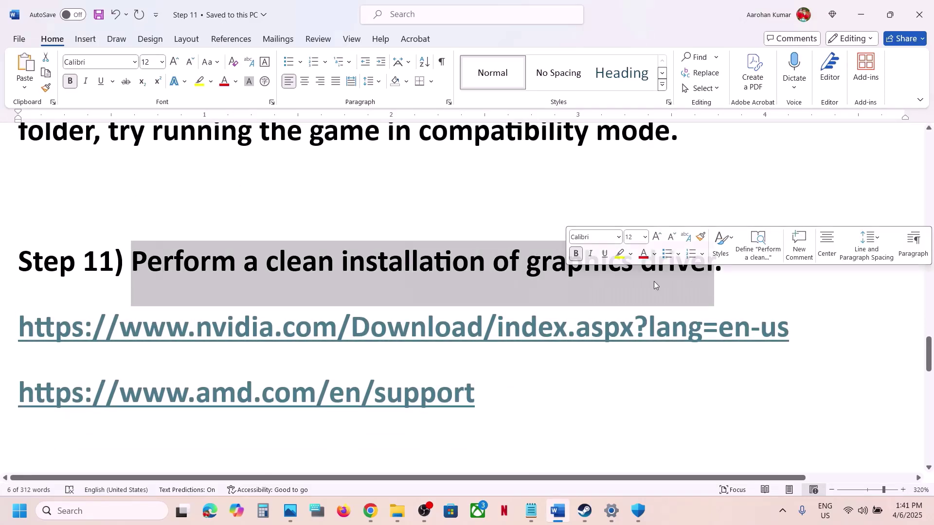
{"action": "left_click_drag", "start_coordinate": [142, 328], "coordinate": [493, 334]}
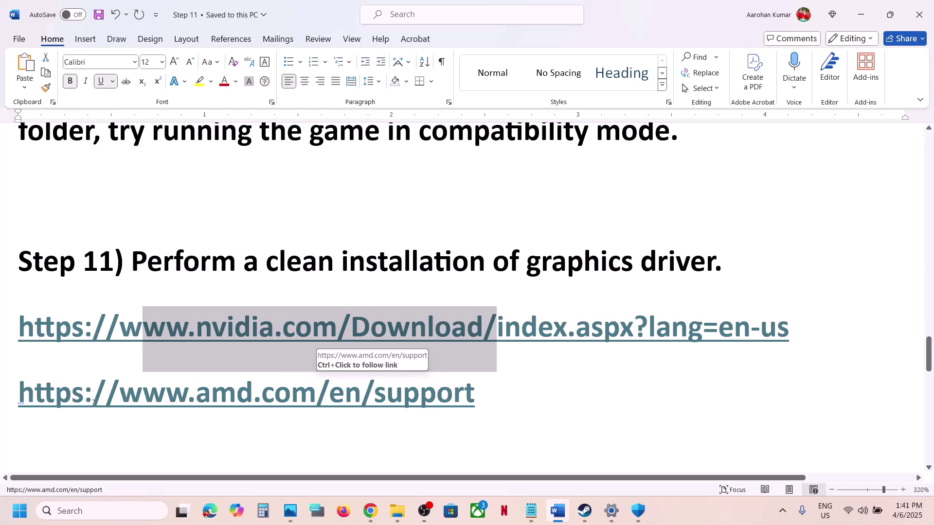
{"action": "left_click_drag", "start_coordinate": [93, 401], "coordinate": [343, 397]}
{"action": "left_click_drag", "start_coordinate": [219, 335], "coordinate": [434, 332]}
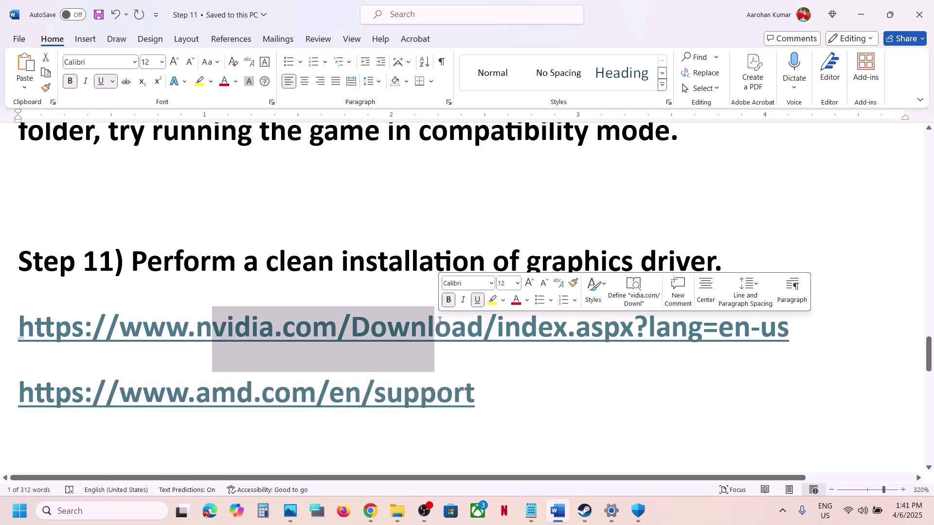
{"action": "left_click", "coordinate": [430, 332], "text": "ctrl"}
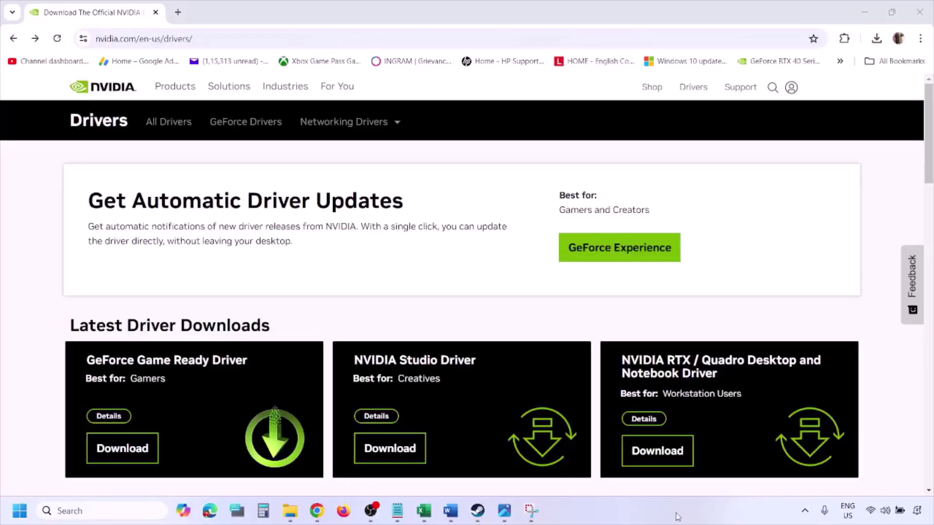
- Search NVIDIA's manual driver finder for the GeForce RTX 3050 Laptop GPU with Windows 11 and English (US)
{"action": "scroll", "coordinate": [219, 298], "scroll_direction": "down", "scroll_amount": 9}
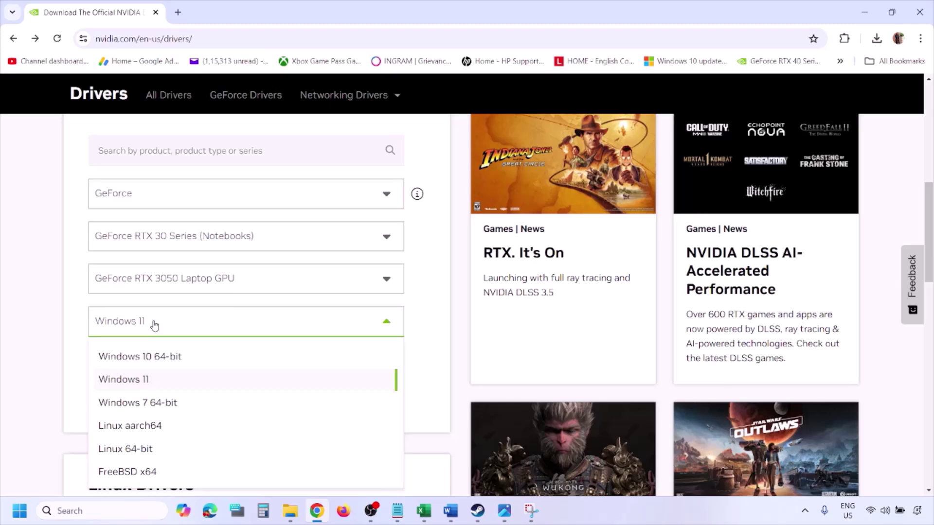
{"action": "left_click", "coordinate": [136, 380]}
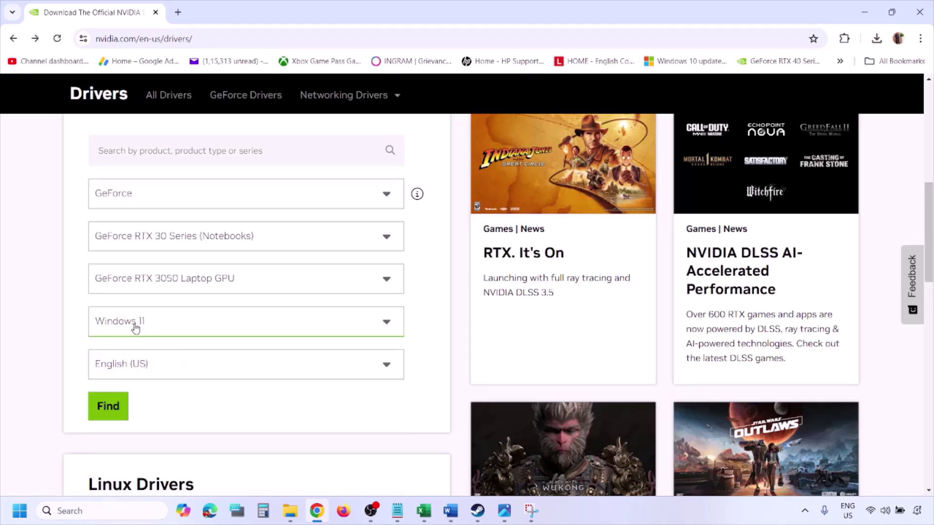
{"action": "left_click", "coordinate": [109, 407]}
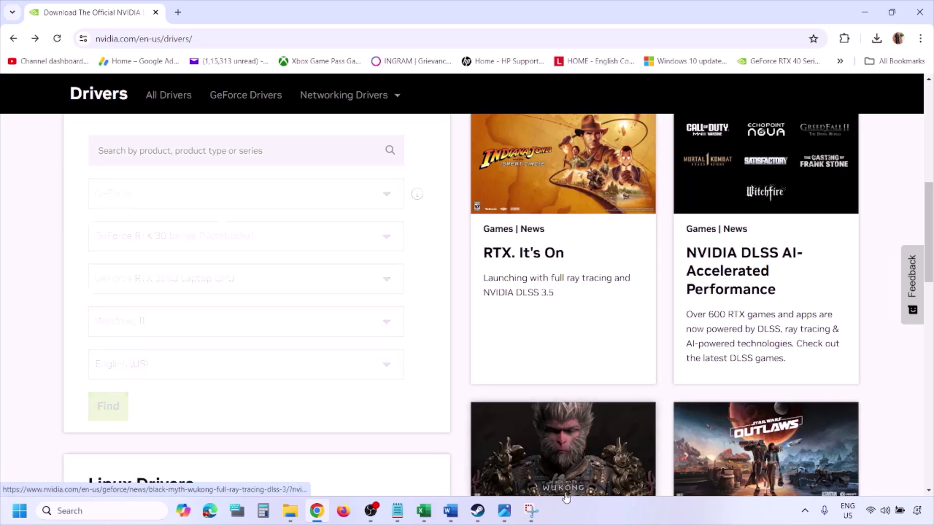
- Switch to Photos and view 1.png to 5.png, covering the Game Ready Driver download, custom installation, and clean installation option
{"action": "left_click", "coordinate": [505, 511]}
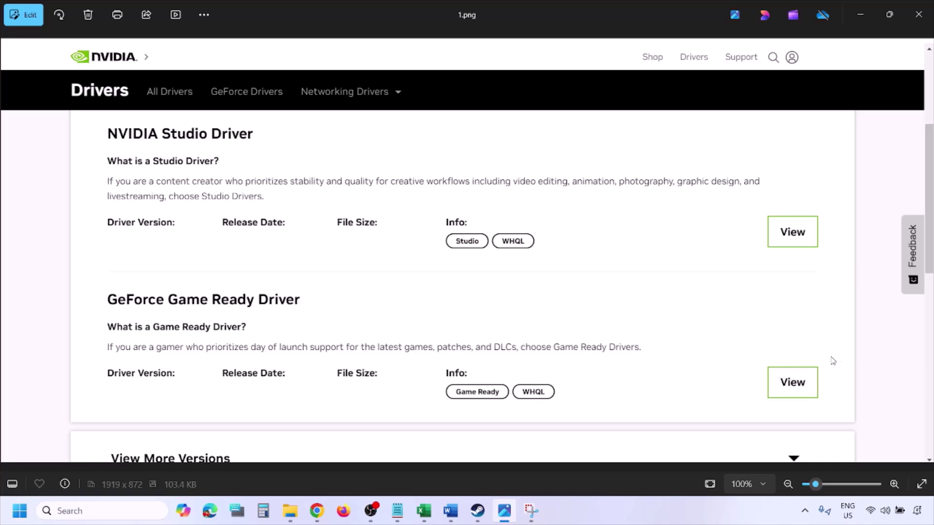
{"action": "key", "text": "Right"}
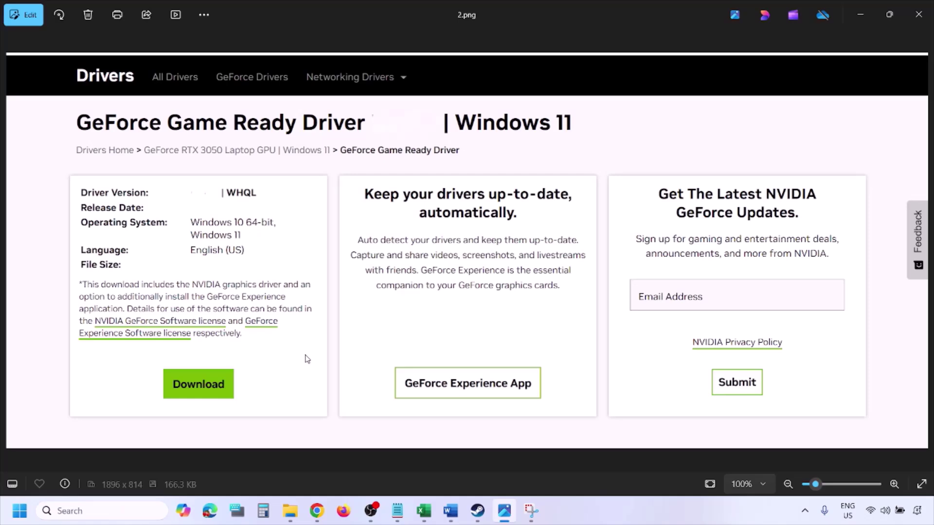
{"action": "key", "text": "Right"}
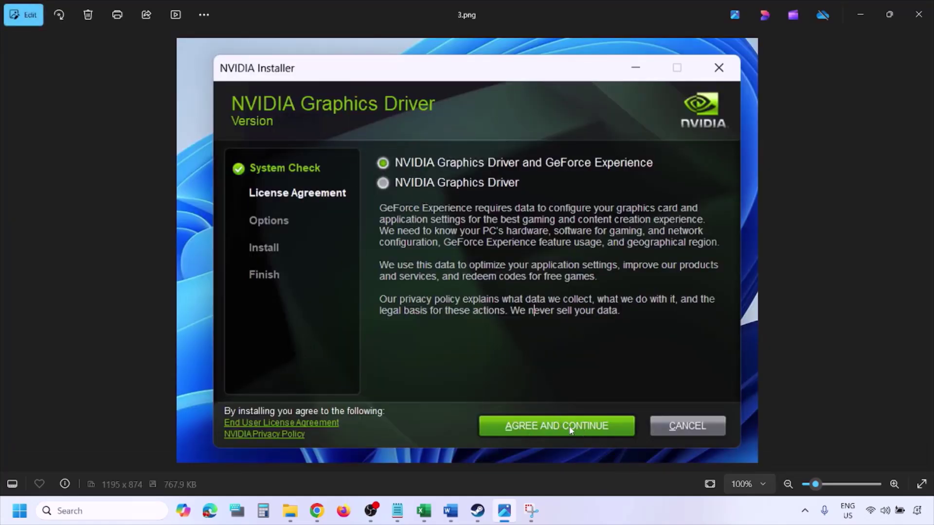
{"action": "key", "text": "Right"}
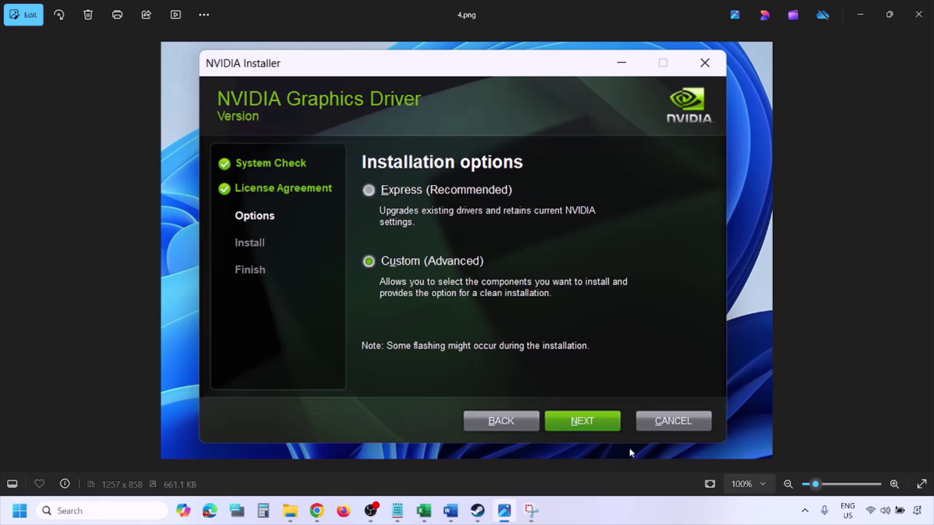
{"action": "key", "text": "Right"}
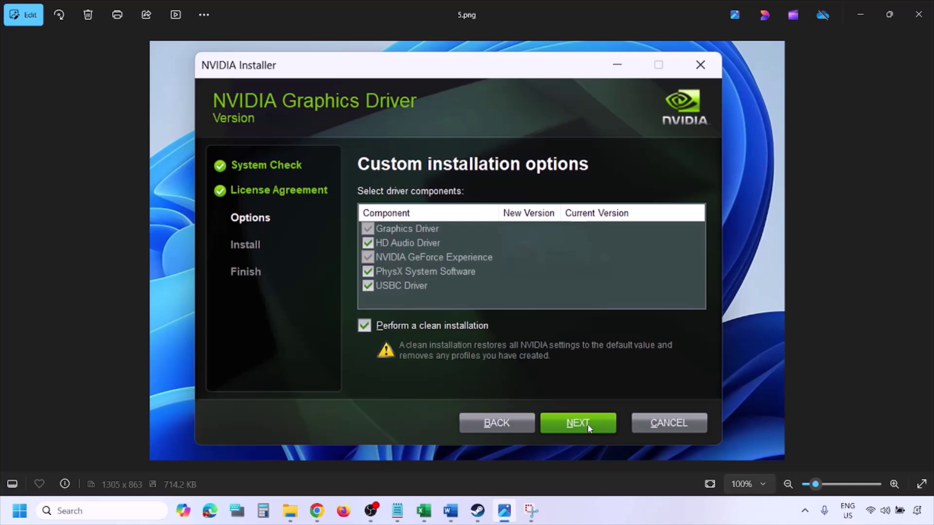
- Show the Restart option among the Windows power options, and close them without restarting the PC
{"action": "left_click", "coordinate": [20, 511]}
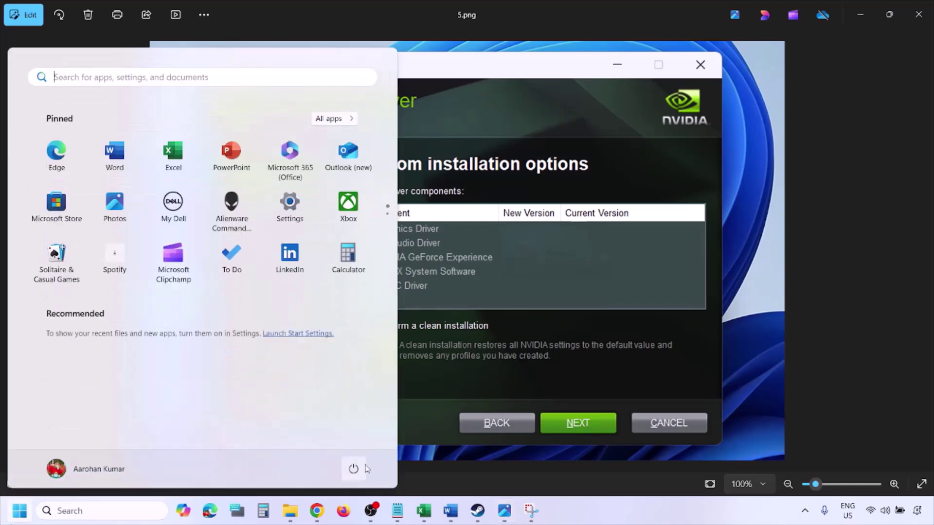
{"action": "left_click", "coordinate": [358, 474]}
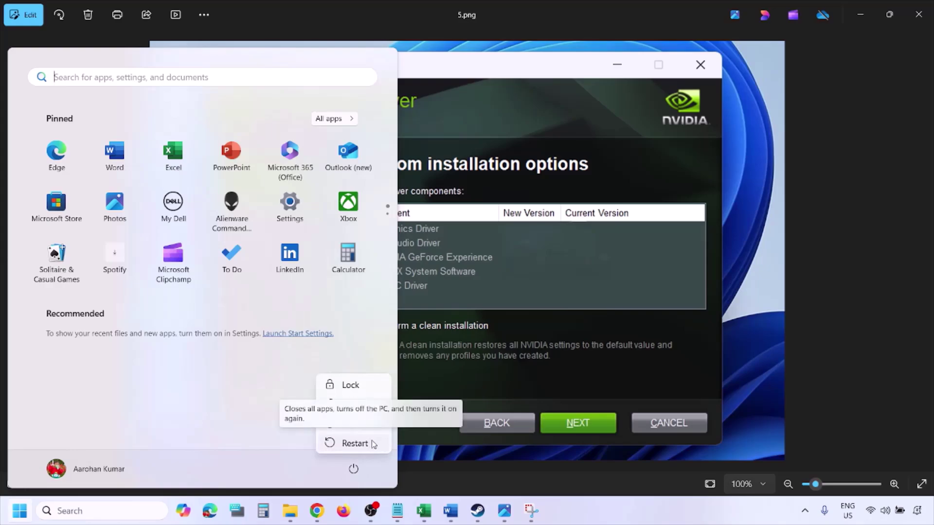
{"action": "key", "text": "Escape"}
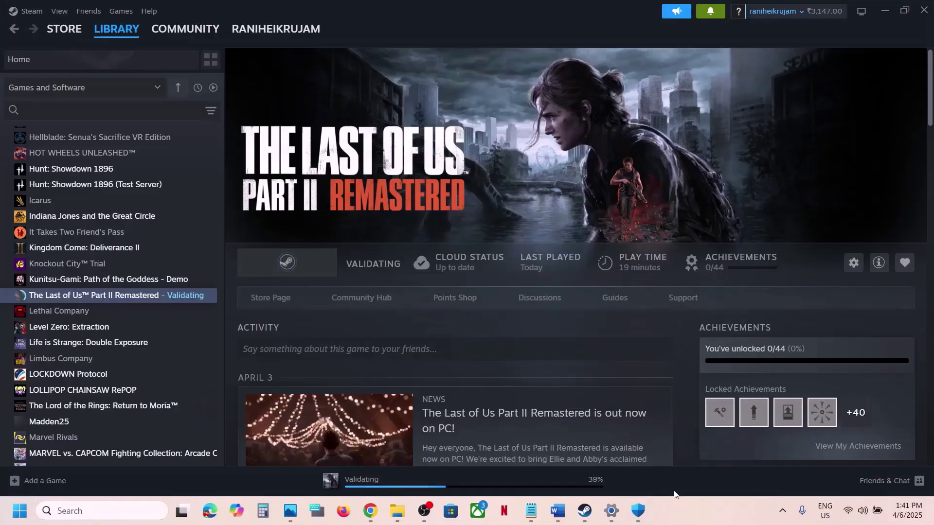
- Return to the Word document and read on from the AMD support link to Step 12 about the dedicated graphics card
{"action": "left_click", "coordinate": [558, 511]}
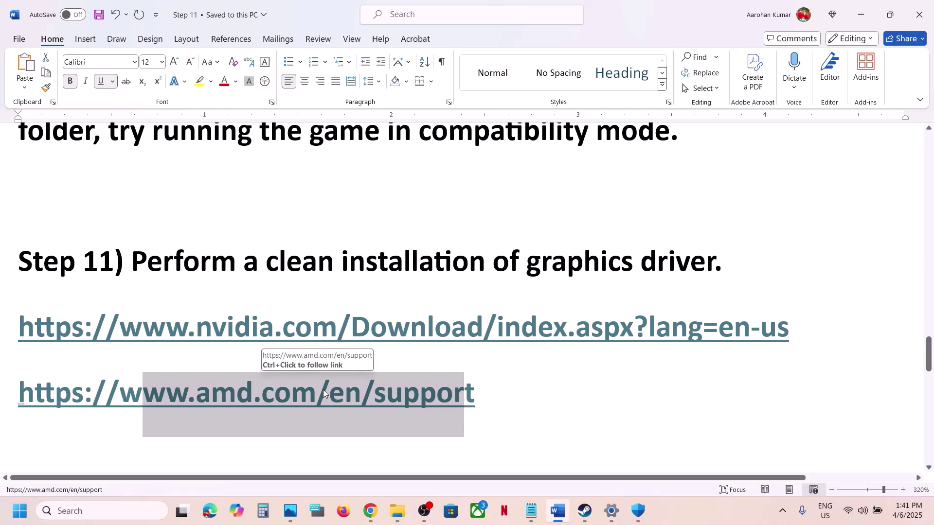
{"action": "scroll", "coordinate": [353, 365], "scroll_direction": "down", "scroll_amount": 1}
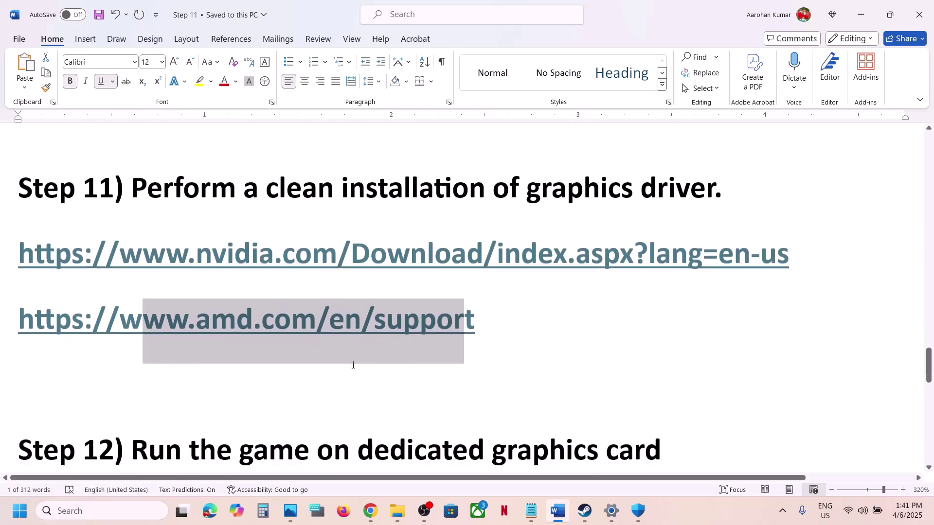
{"action": "scroll", "coordinate": [353, 365], "scroll_direction": "down", "scroll_amount": 2}
{"action": "scroll", "coordinate": [375, 328], "scroll_direction": "up", "scroll_amount": 2}
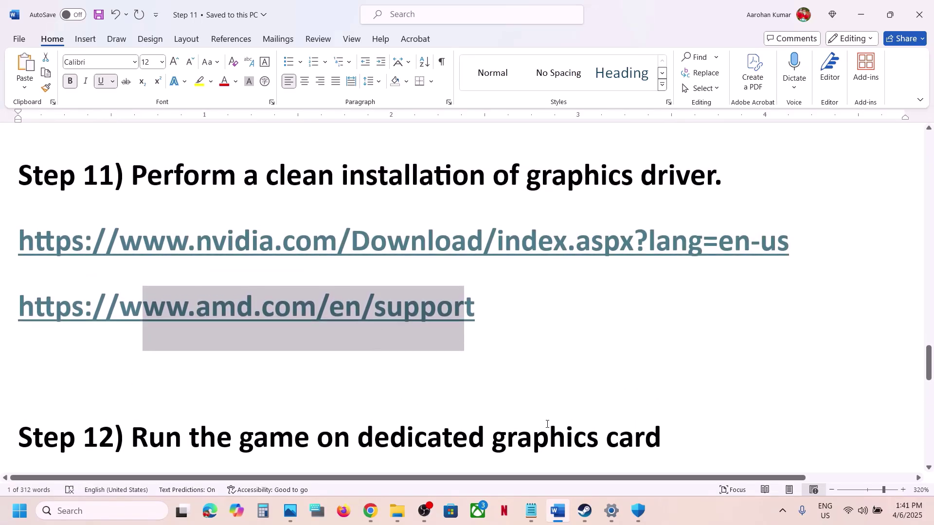
- Copy the word "graphics" from Step 12, search Windows for it, and open the Graphics settings
{"action": "double_click", "coordinate": [545, 426]}
{"action": "key", "text": "ctrl+c"}
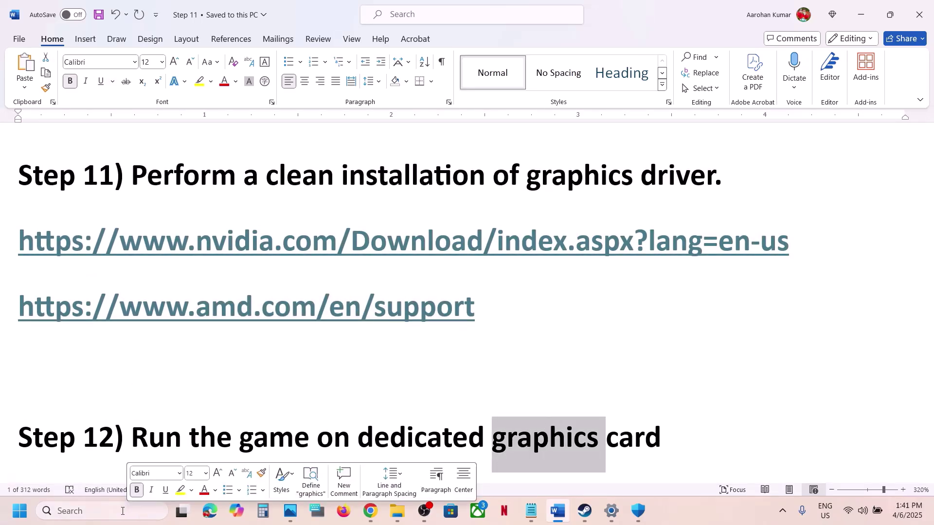
{"action": "left_click", "coordinate": [122, 515]}
{"action": "key", "text": "ctrl+v"}
{"action": "left_click", "coordinate": [115, 143]}
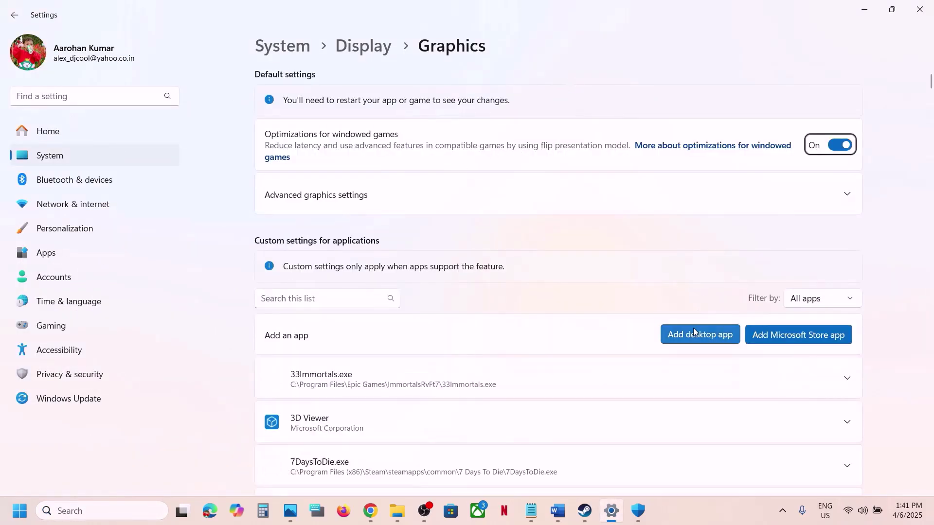
- Add tlou-ii from The Last of Us Part II folder as a desktop app in the custom graphics settings
{"action": "left_click", "coordinate": [694, 334]}
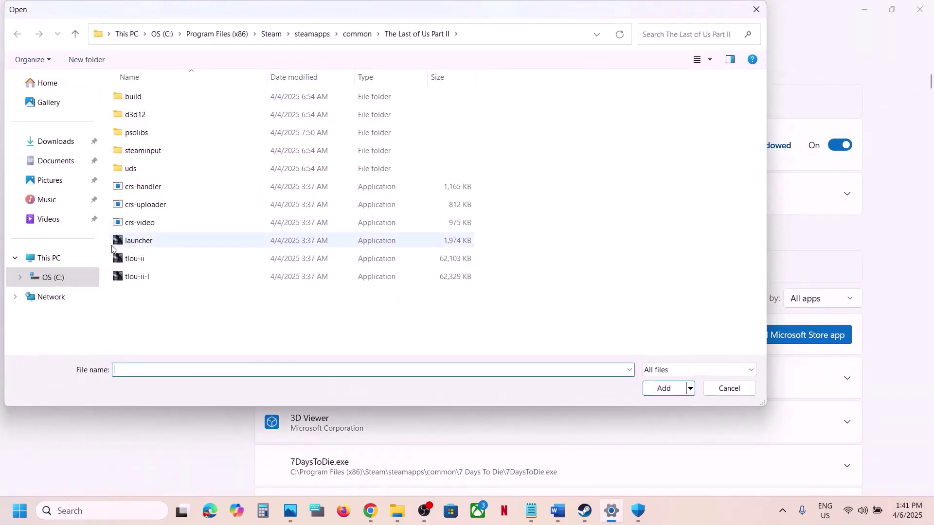
{"action": "left_click", "coordinate": [129, 262]}
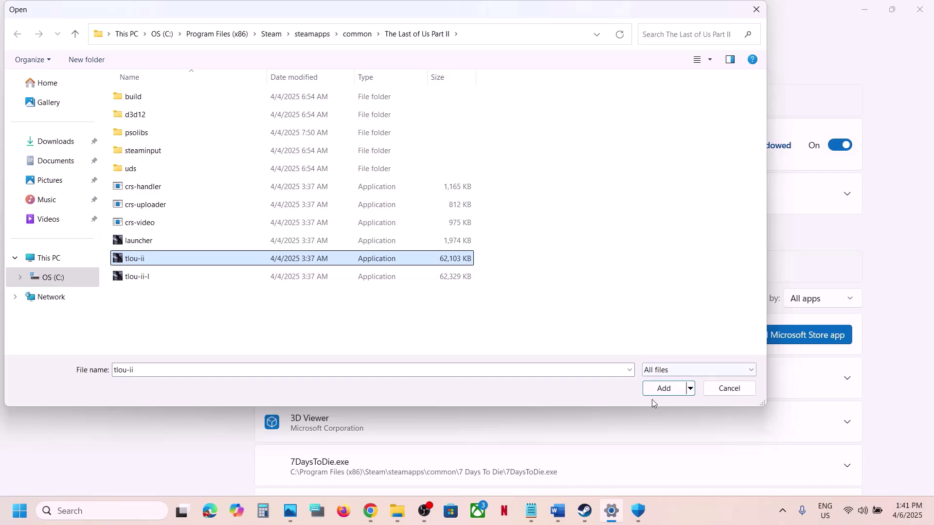
{"action": "left_click", "coordinate": [664, 387]}
- Find the tlou-ii-l.exe entry in the app list and set its GPU preference to High Performance (NVIDIA GeForce RTX 3050 Laptop GPU)
{"action": "scroll", "coordinate": [407, 417], "scroll_direction": "down", "scroll_amount": 10}
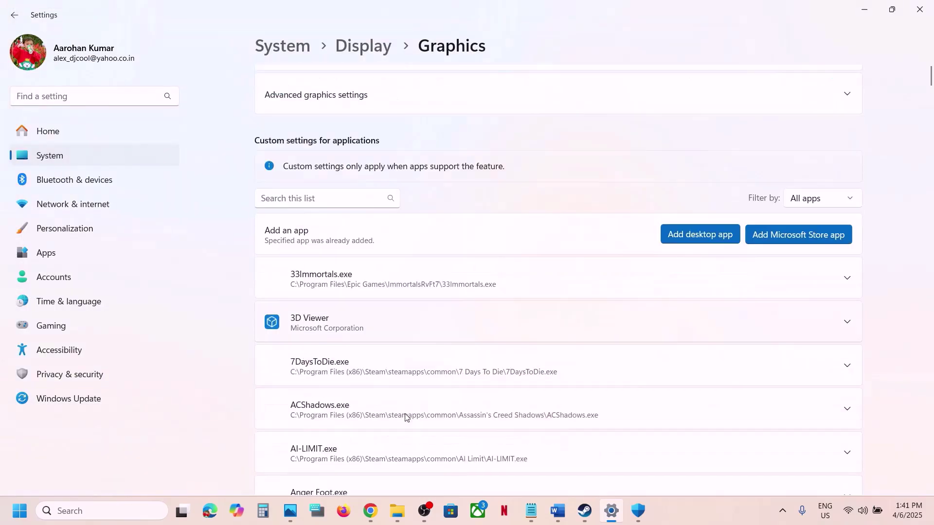
{"action": "scroll", "coordinate": [405, 417], "scroll_direction": "down", "scroll_amount": 20}
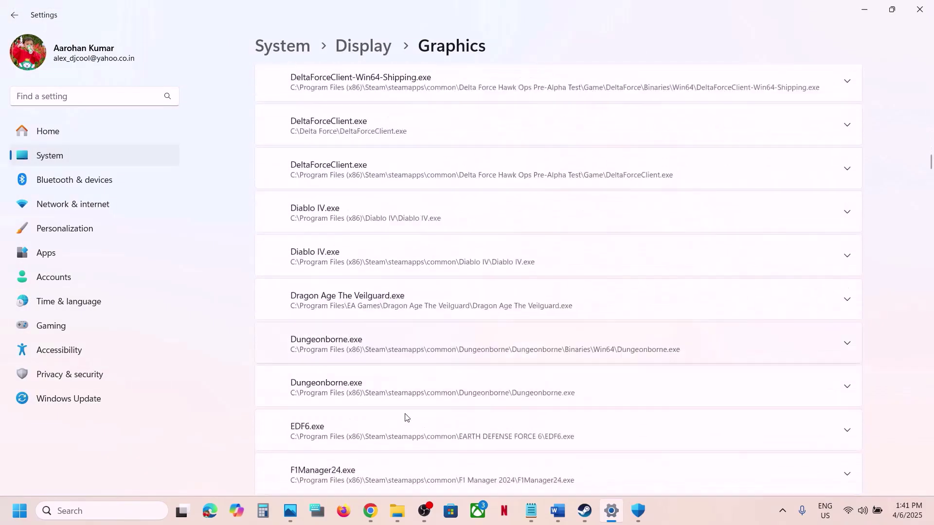
{"action": "scroll", "coordinate": [407, 417], "scroll_direction": "down", "scroll_amount": 20}
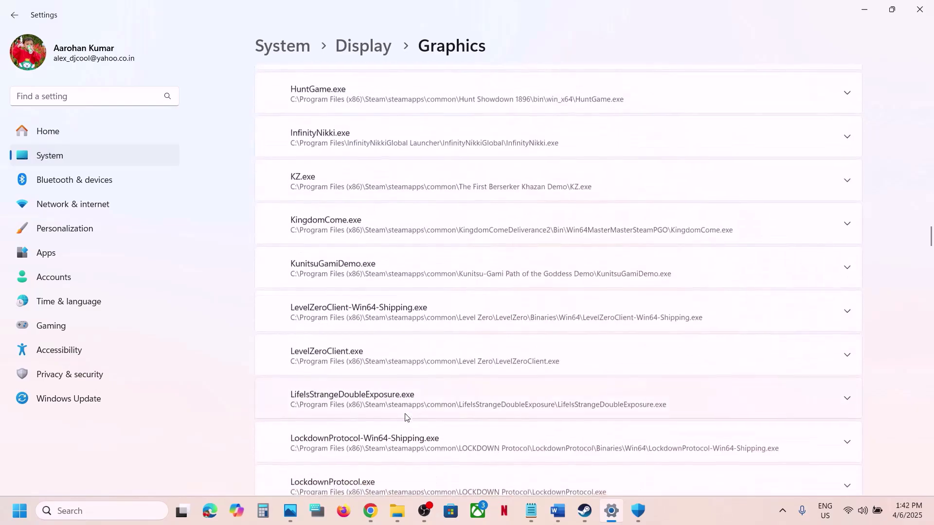
{"action": "scroll", "coordinate": [405, 417], "scroll_direction": "down", "scroll_amount": 20}
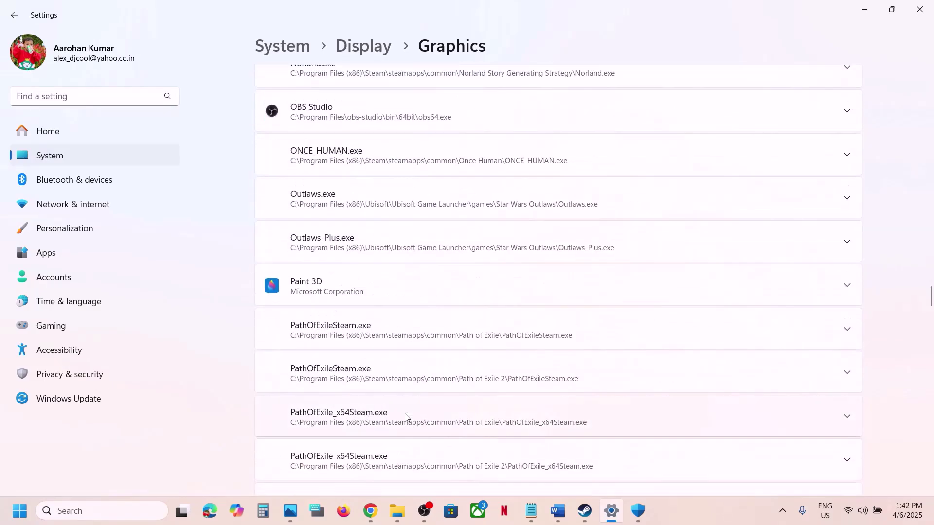
{"action": "scroll", "coordinate": [406, 417], "scroll_direction": "down", "scroll_amount": 20}
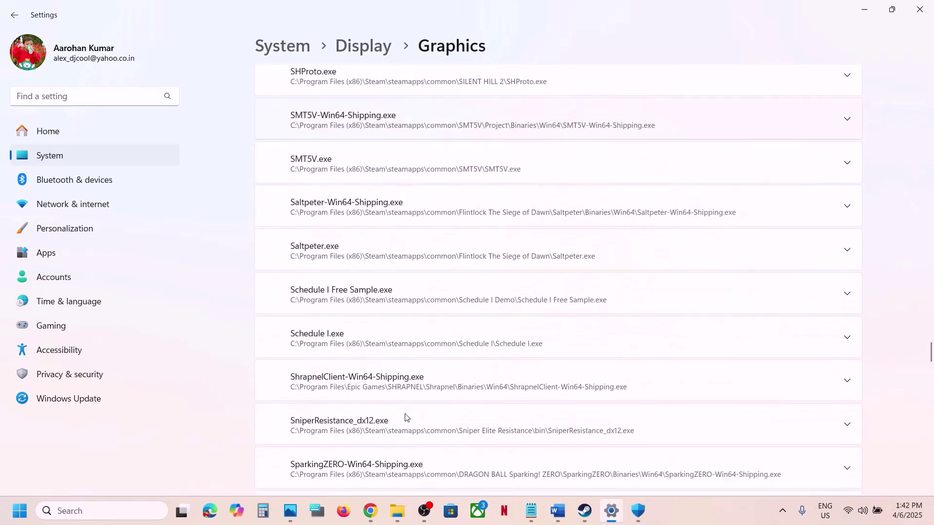
{"action": "scroll", "coordinate": [407, 416], "scroll_direction": "down", "scroll_amount": 15}
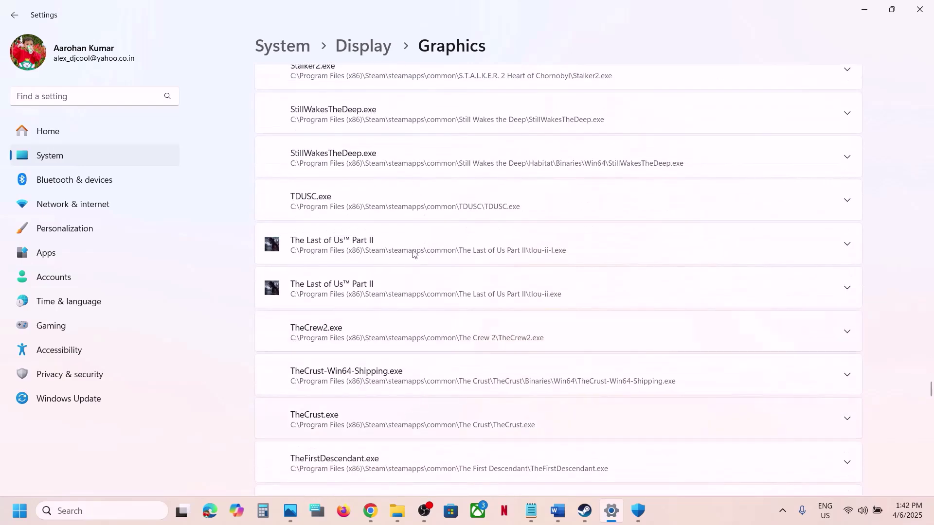
{"action": "left_click", "coordinate": [402, 248]}
{"action": "scroll", "coordinate": [587, 334], "scroll_direction": "up", "scroll_amount": 2}
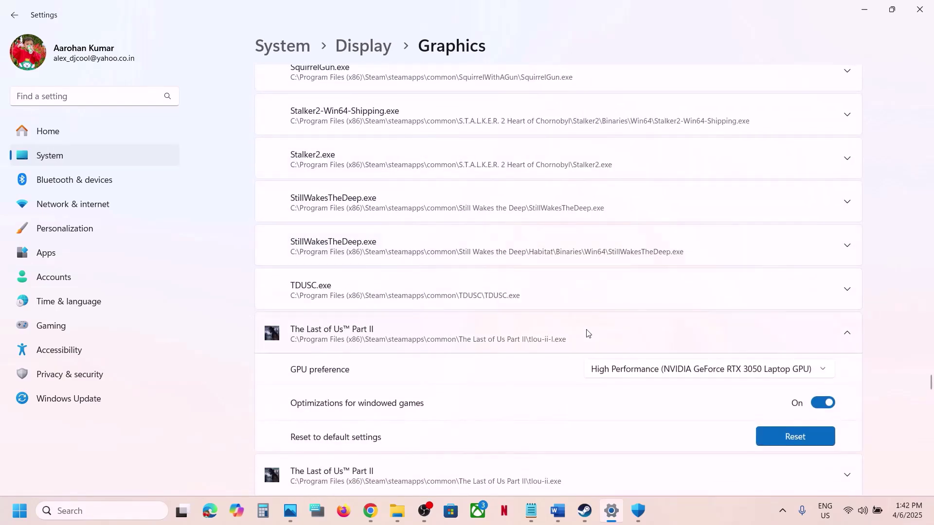
{"action": "scroll", "coordinate": [586, 334], "scroll_direction": "down", "scroll_amount": 2}
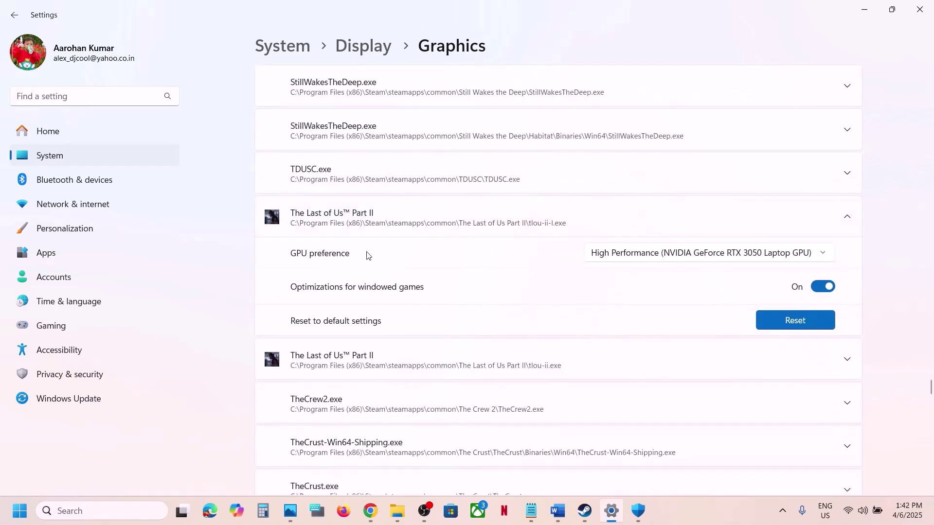
{"action": "left_click", "coordinate": [699, 253]}
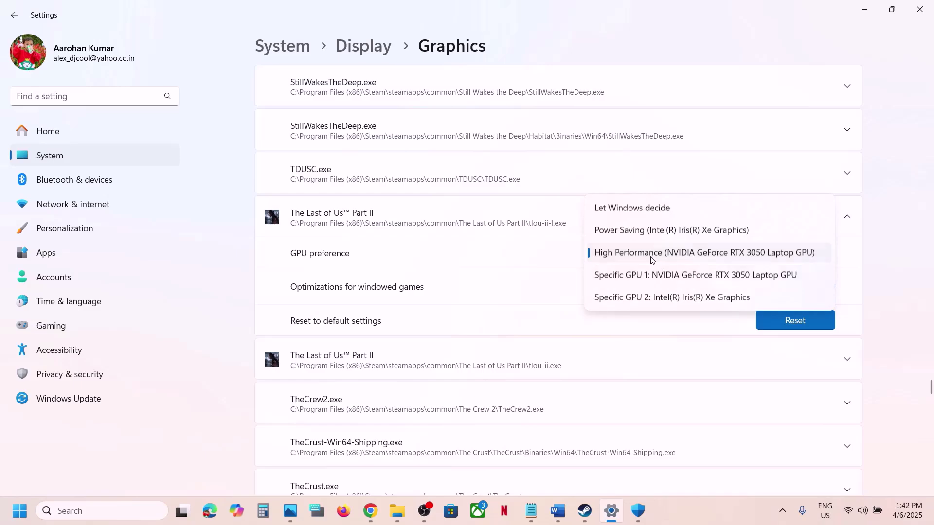
{"action": "left_click", "coordinate": [695, 258]}
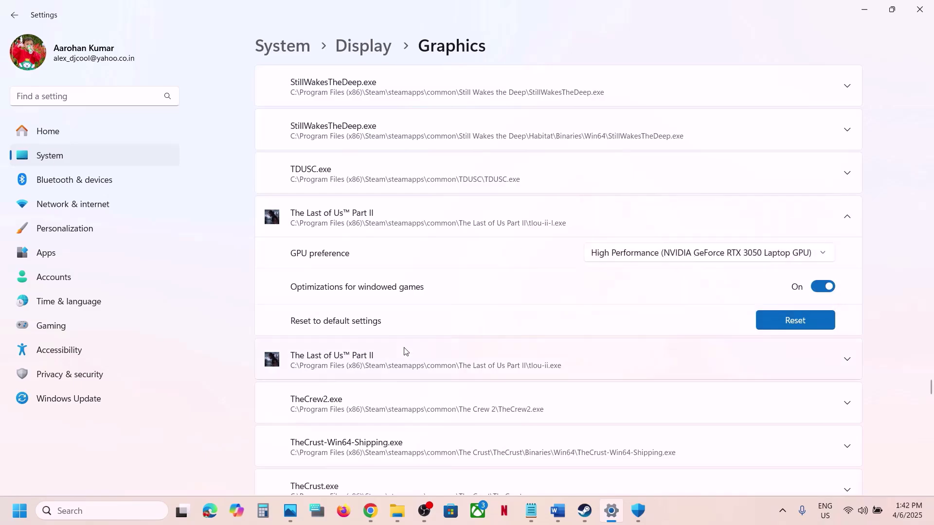
- Add tlou-ii-l from The Last of Us Part II folder as a desktop app in the custom graphics settings
{"action": "scroll", "coordinate": [405, 353], "scroll_direction": "up", "scroll_amount": 2}
{"action": "scroll", "coordinate": [404, 351], "scroll_direction": "up", "scroll_amount": 20}
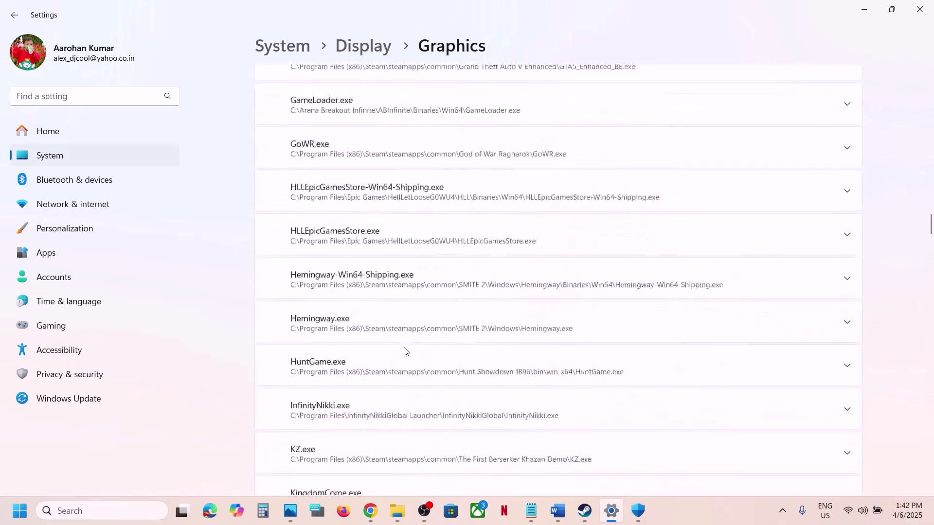
{"action": "scroll", "coordinate": [404, 351], "scroll_direction": "down", "scroll_amount": 1}
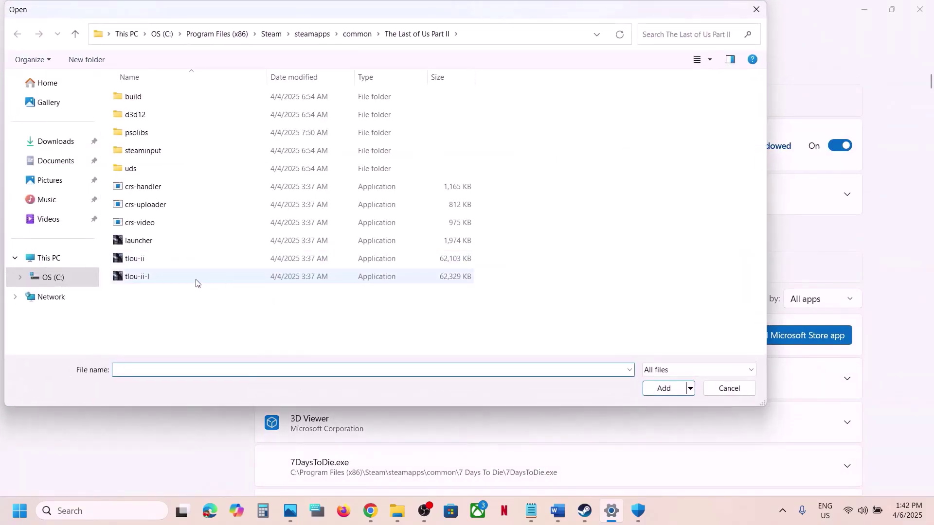
{"action": "left_click", "coordinate": [196, 283]}
{"action": "left_click", "coordinate": [664, 388]}
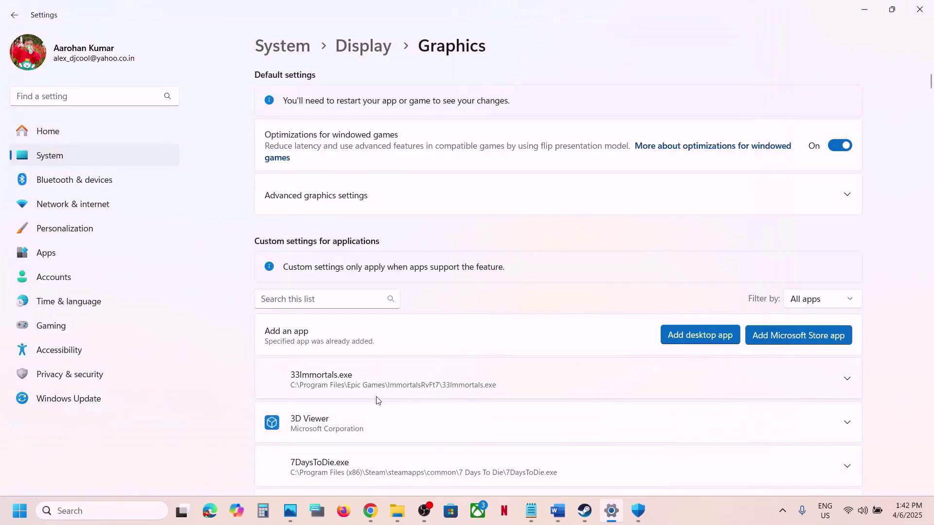
- Set the tlou-ii.exe entry's GPU preference to High Performance (NVIDIA GeForce RTX 3050 Laptop GPU) and close Settings
{"action": "scroll", "coordinate": [375, 398], "scroll_direction": "down", "scroll_amount": 20}
{"action": "scroll", "coordinate": [376, 400], "scroll_direction": "down", "scroll_amount": 20}
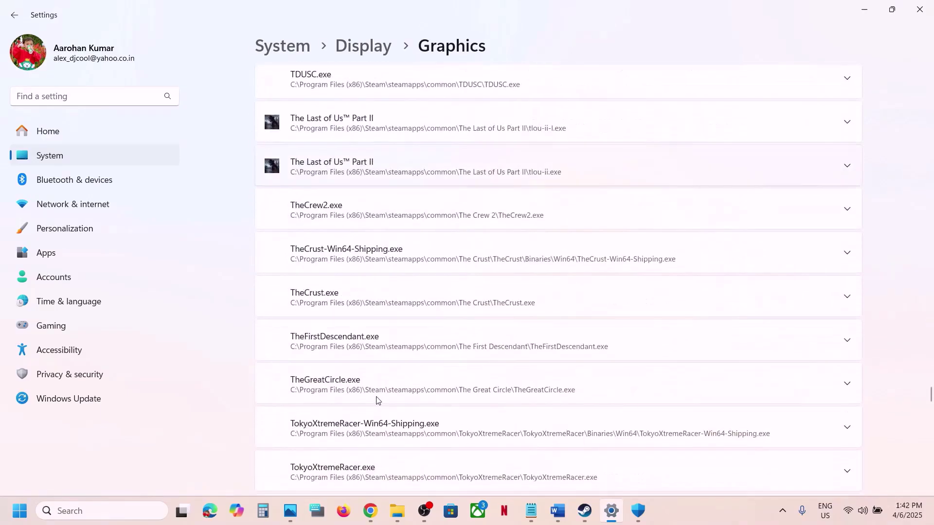
{"action": "left_click", "coordinate": [309, 173]}
{"action": "left_click", "coordinate": [742, 293]}
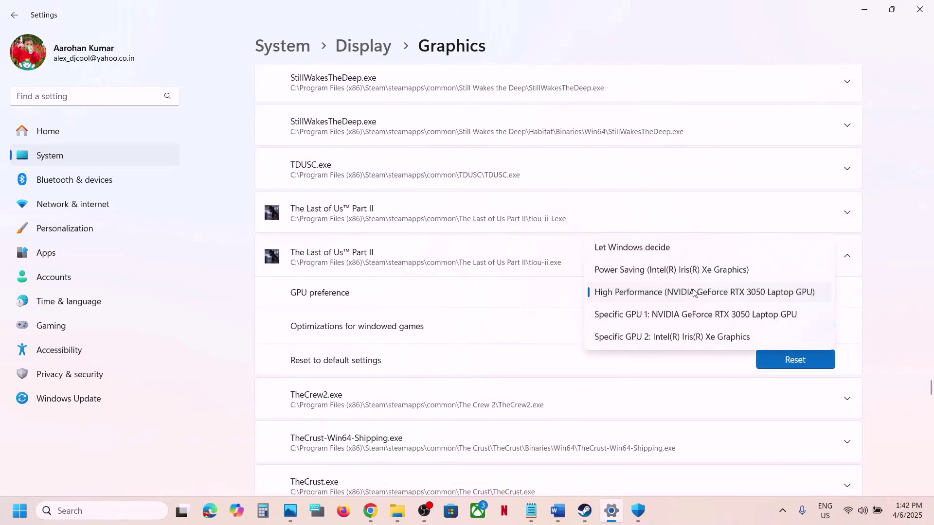
{"action": "left_click", "coordinate": [919, 9]}
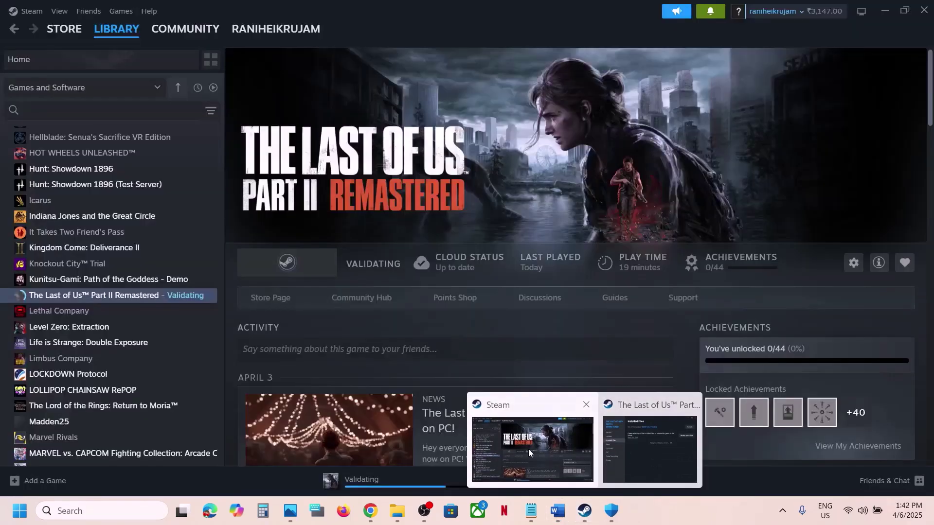
- Go to Step 13 in the Word document and highlight its instructions on disconnecting devices and closing third-party software
{"action": "scroll", "coordinate": [534, 440], "scroll_direction": "down", "scroll_amount": 8}
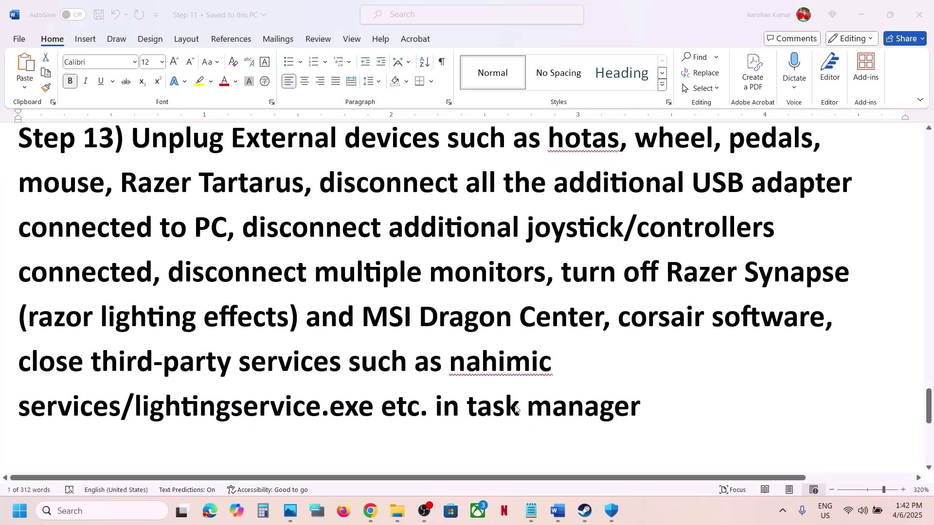
{"action": "left_click", "coordinate": [137, 146]}
{"action": "left_click_drag", "start_coordinate": [139, 144], "coordinate": [613, 411]}
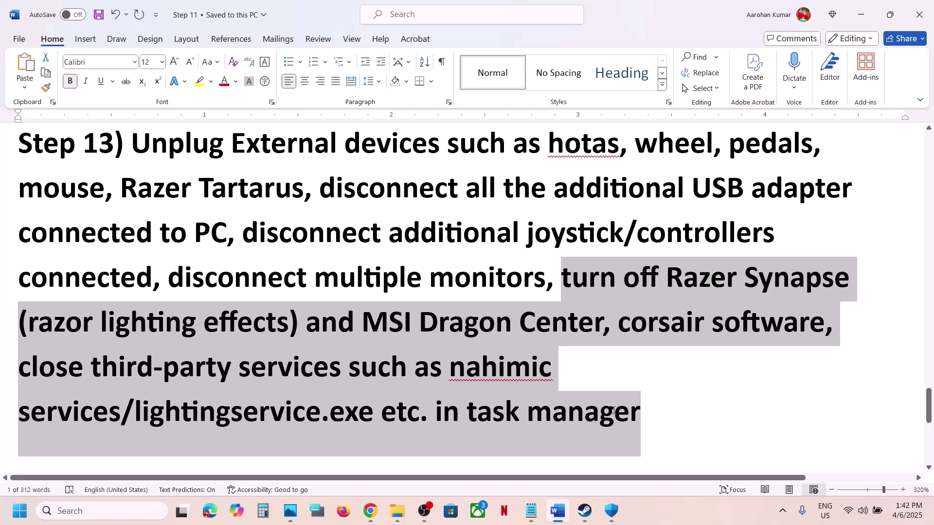
{"action": "left_click_drag", "start_coordinate": [613, 411], "coordinate": [613, 411]}
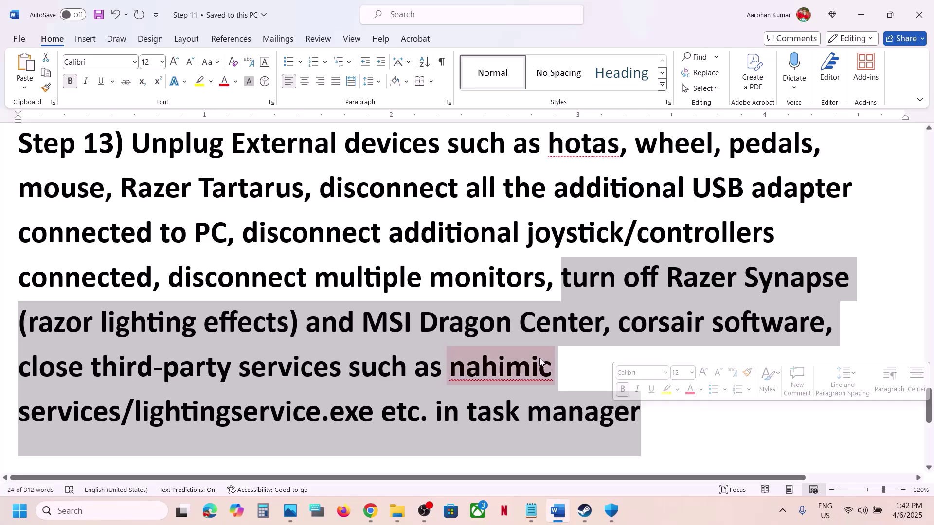
- Highlight "Update BIOS" in Step 14 and check the laptop's battery charge in the system quick settings
{"action": "scroll", "coordinate": [518, 344], "scroll_direction": "down", "scroll_amount": 5}
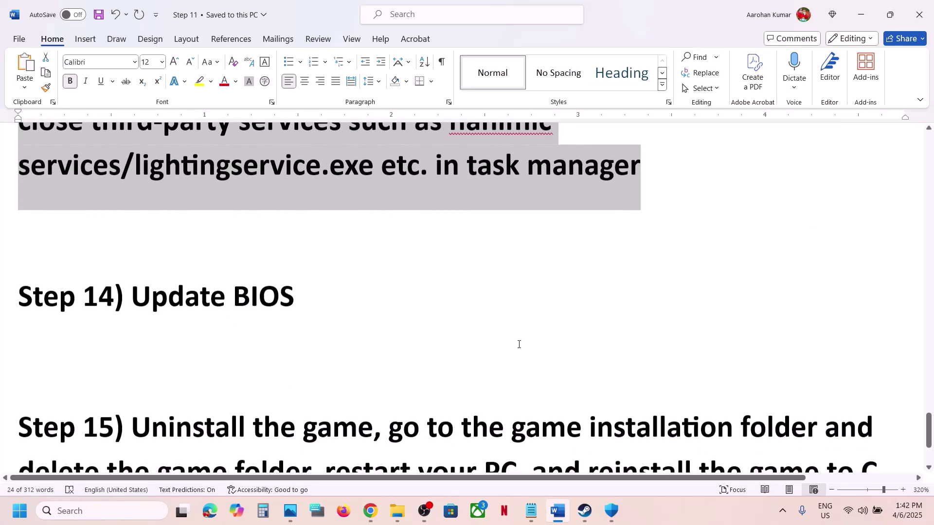
{"action": "scroll", "coordinate": [518, 343], "scroll_direction": "up", "scroll_amount": 1}
{"action": "left_click_drag", "start_coordinate": [153, 327], "coordinate": [312, 321]}
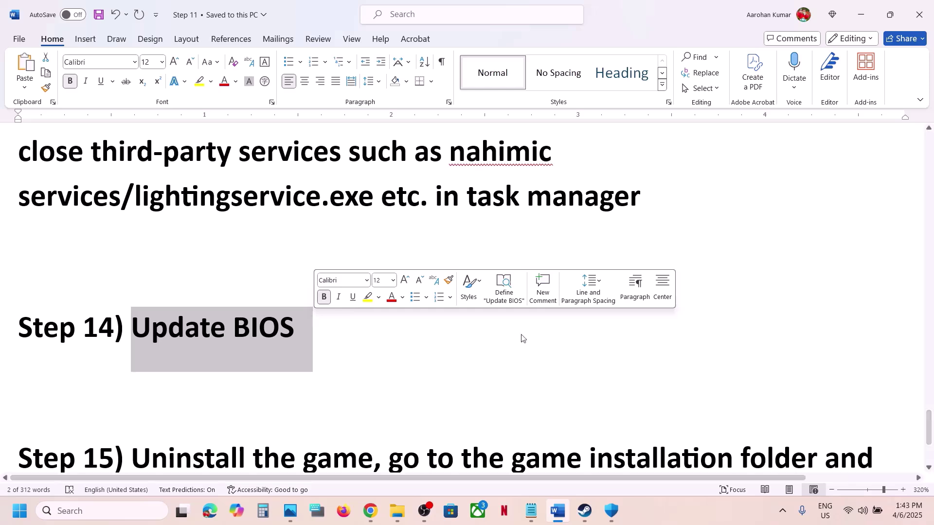
{"action": "left_click", "coordinate": [862, 511]}
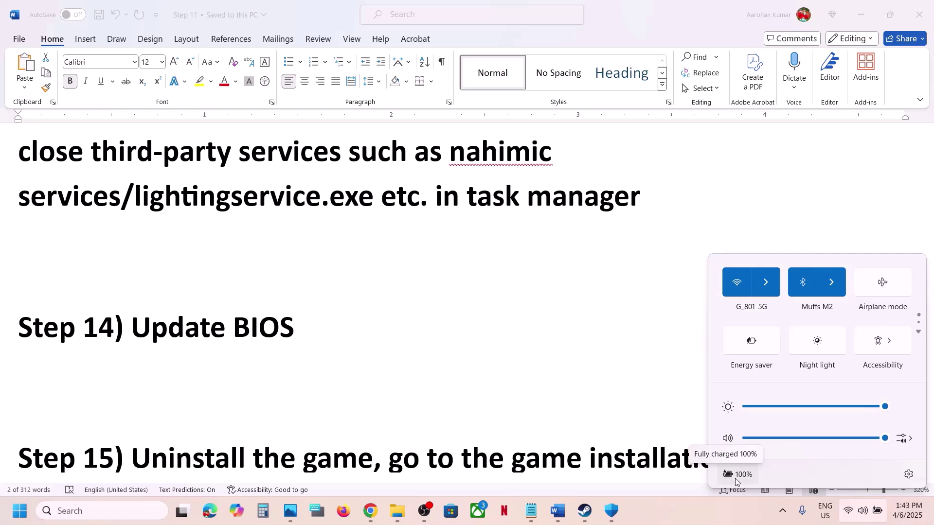
{"action": "left_click", "coordinate": [443, 392]}
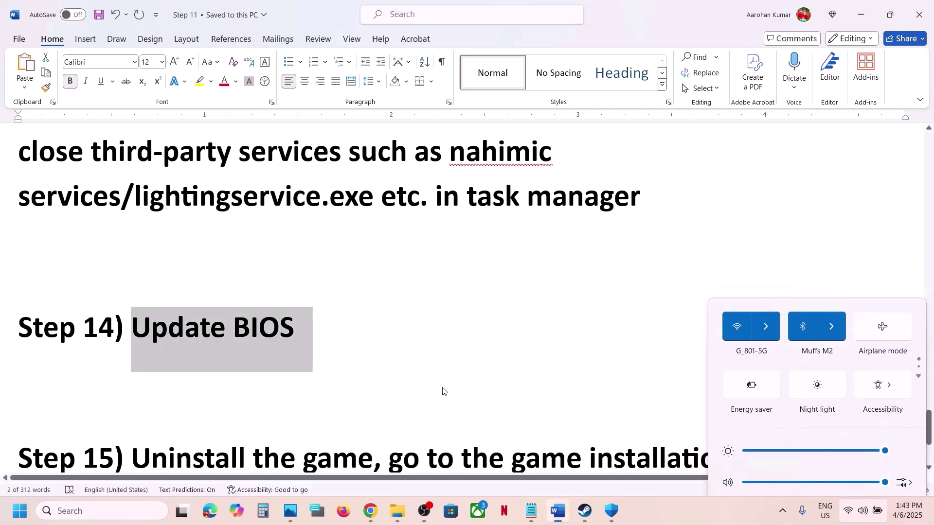
- Highlight the uninstall instructions in Step 15 and locate the Uninstall option for The Last of Us Part II Remastered in Steam
{"action": "scroll", "coordinate": [443, 389], "scroll_direction": "down", "scroll_amount": 4}
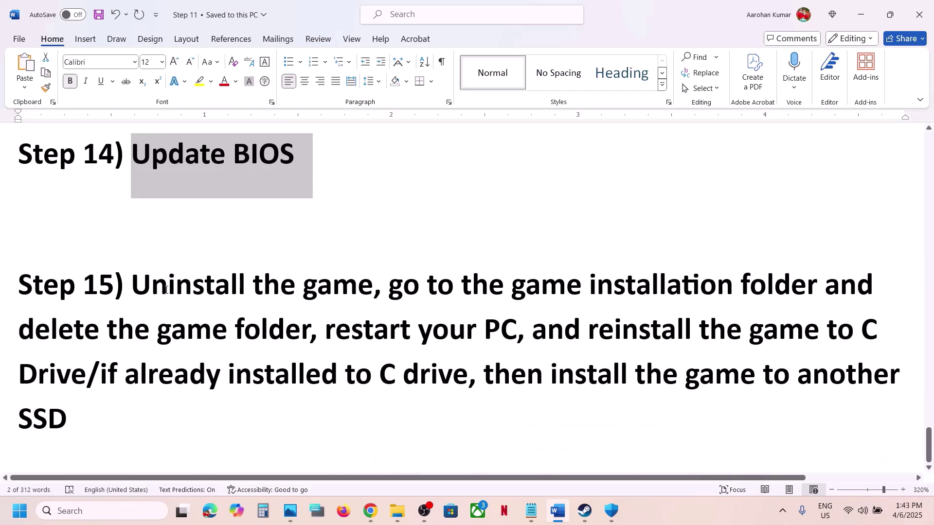
{"action": "left_click_drag", "start_coordinate": [166, 290], "coordinate": [417, 389]}
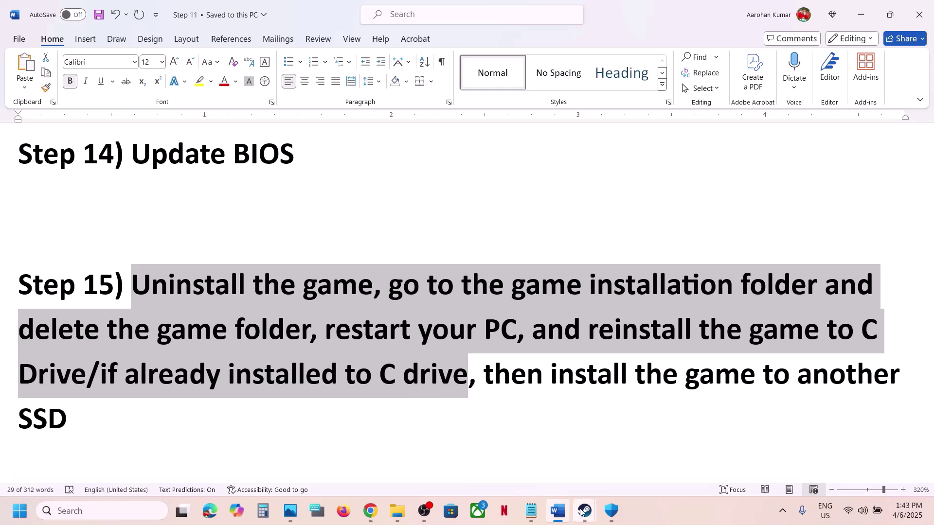
{"action": "mouse_move", "coordinate": [582, 510]}
{"action": "left_click", "coordinate": [531, 461]}
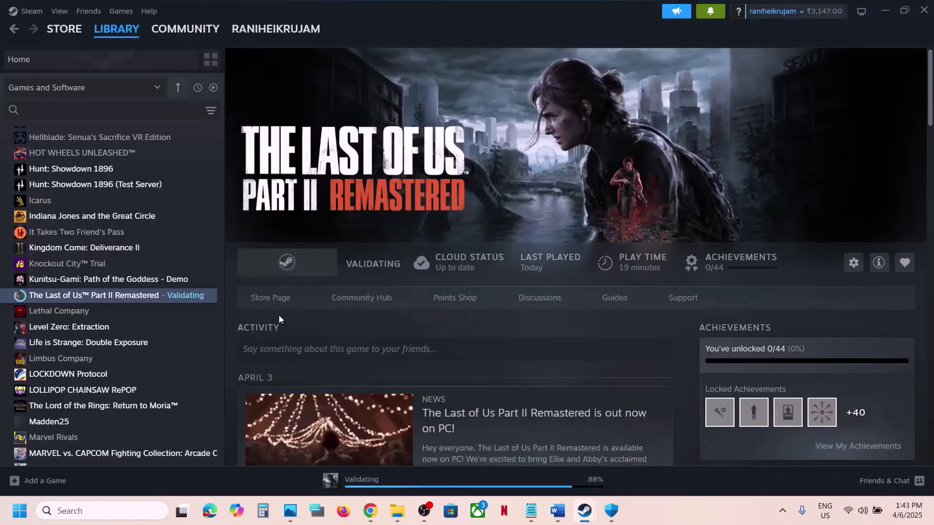
{"action": "right_click", "coordinate": [170, 300]}
{"action": "mouse_move", "coordinate": [203, 355]}
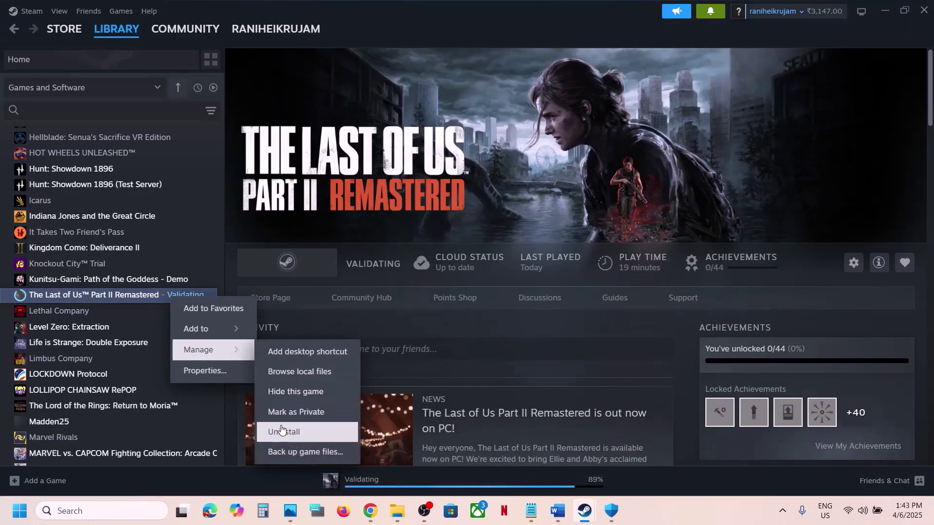
- Return to Word, highlight Step 15's instructions on reinstalling to C Drive or another SSD, and switch back to the Steam library
{"action": "left_click", "coordinate": [557, 512]}
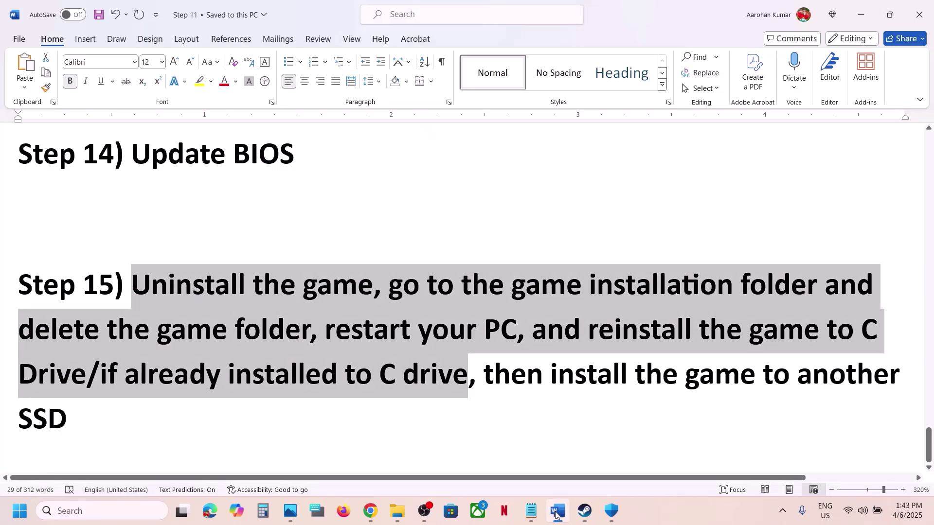
{"action": "left_click", "coordinate": [573, 383]}
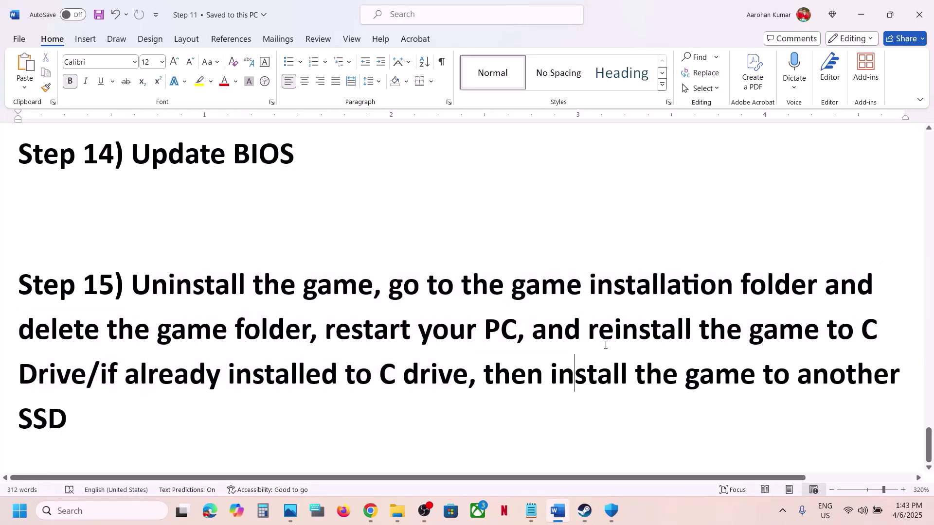
{"action": "left_click_drag", "start_coordinate": [591, 328], "coordinate": [87, 369]}
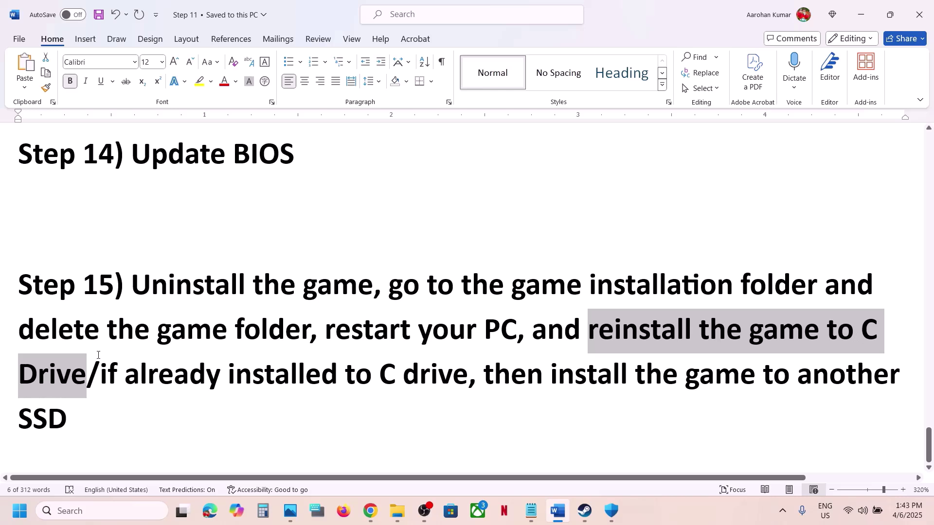
{"action": "left_click_drag", "start_coordinate": [119, 375], "coordinate": [422, 398]}
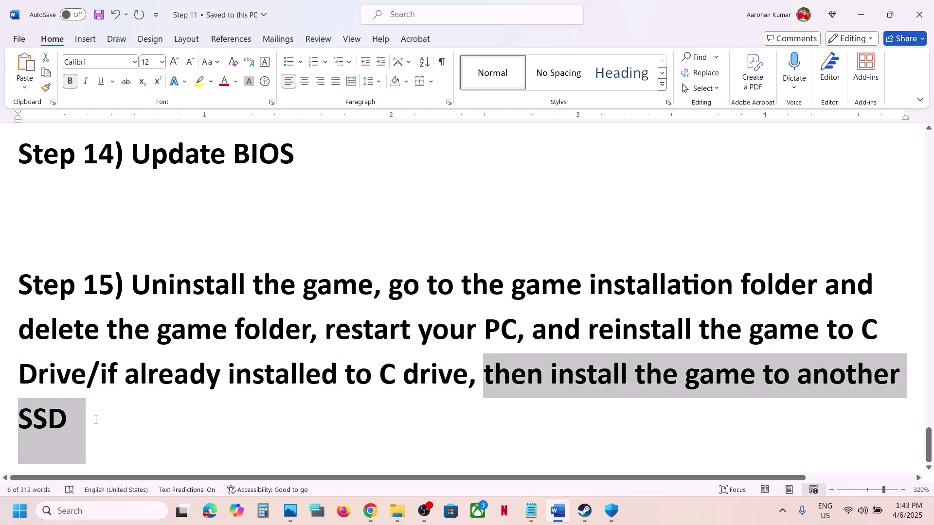
{"action": "left_click_drag", "start_coordinate": [96, 420], "coordinate": [96, 420]}
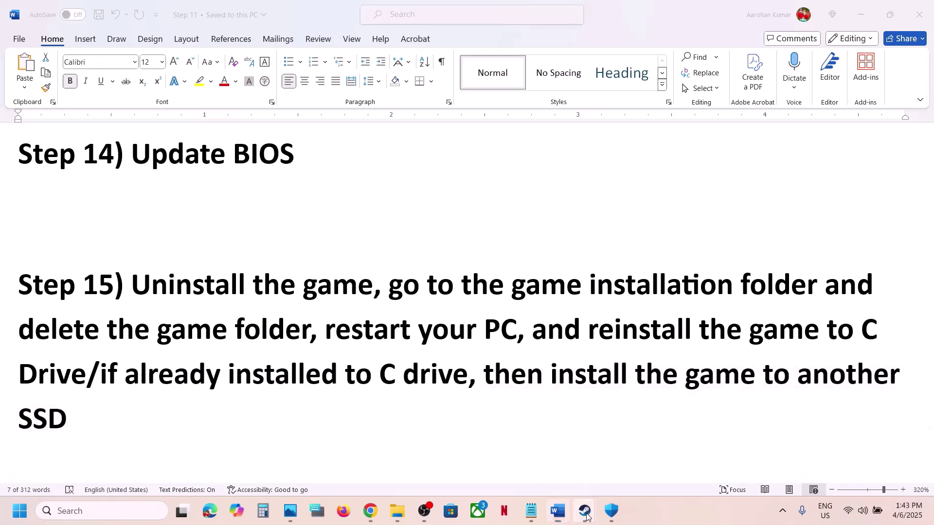
{"action": "mouse_move", "coordinate": [581, 508]}
{"action": "left_click", "coordinate": [525, 433]}
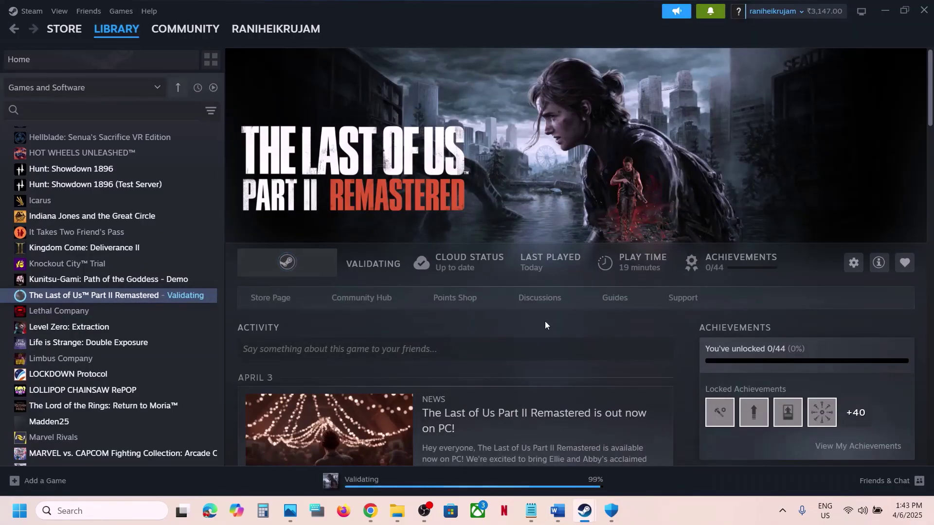